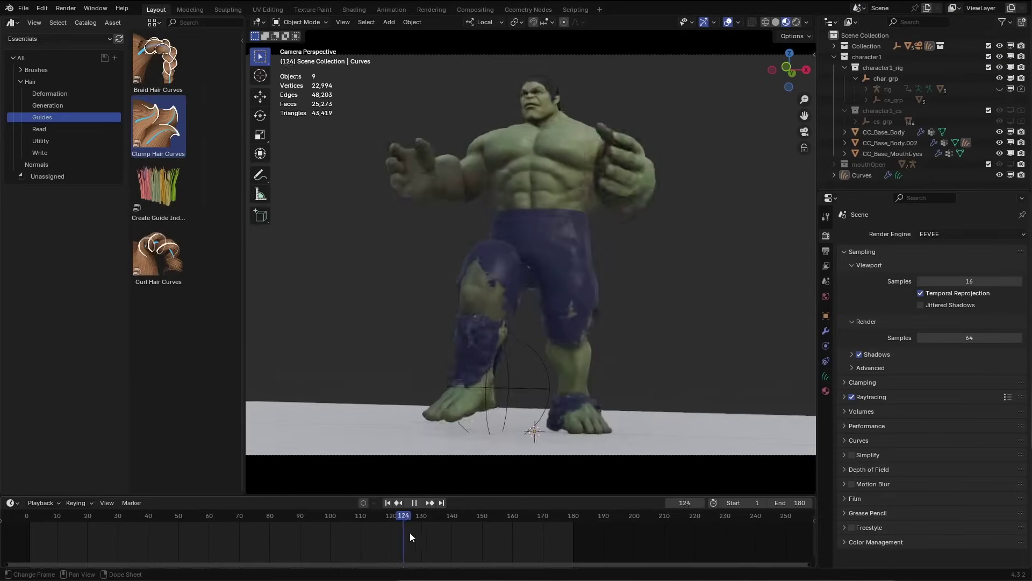
Step: Save the file and inspect the human body mesh's shape keys
{"action": "key", "text": "ctrl+s"}
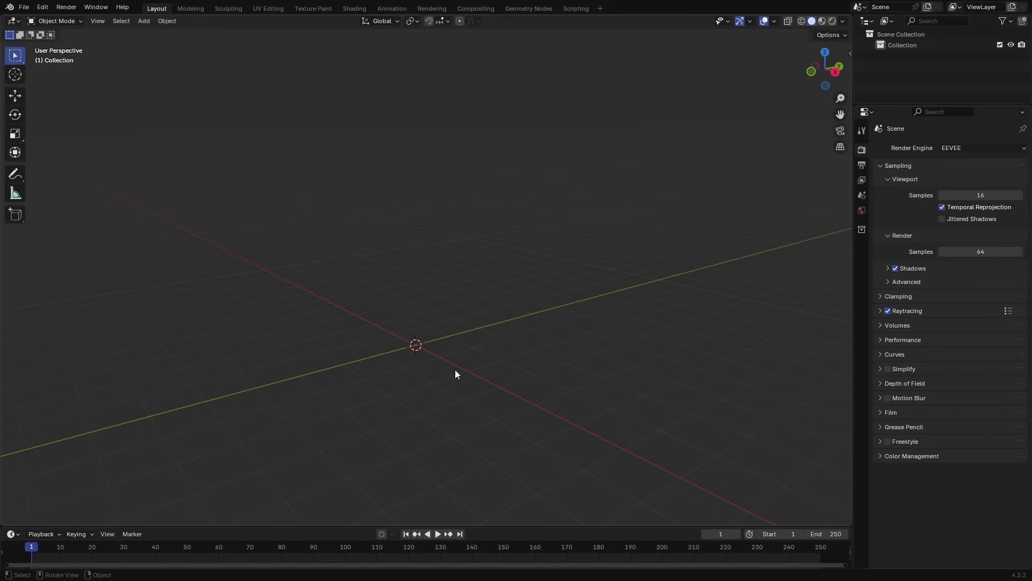
{"action": "middle_click_drag", "start_coordinate": [455, 372], "coordinate": [481, 370]}
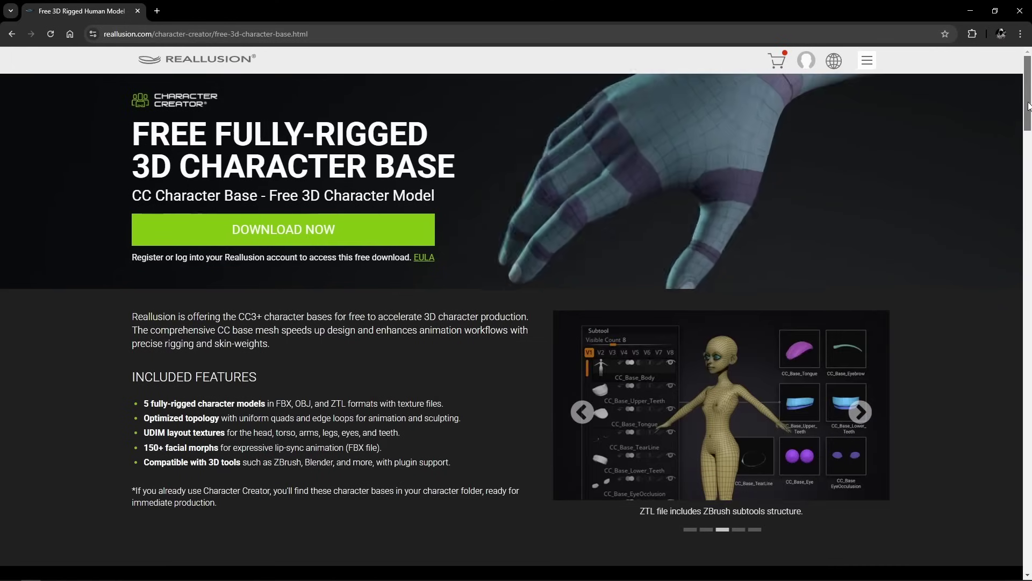
{"action": "left_click_drag", "start_coordinate": [1029, 106], "coordinate": [1009, 298]}
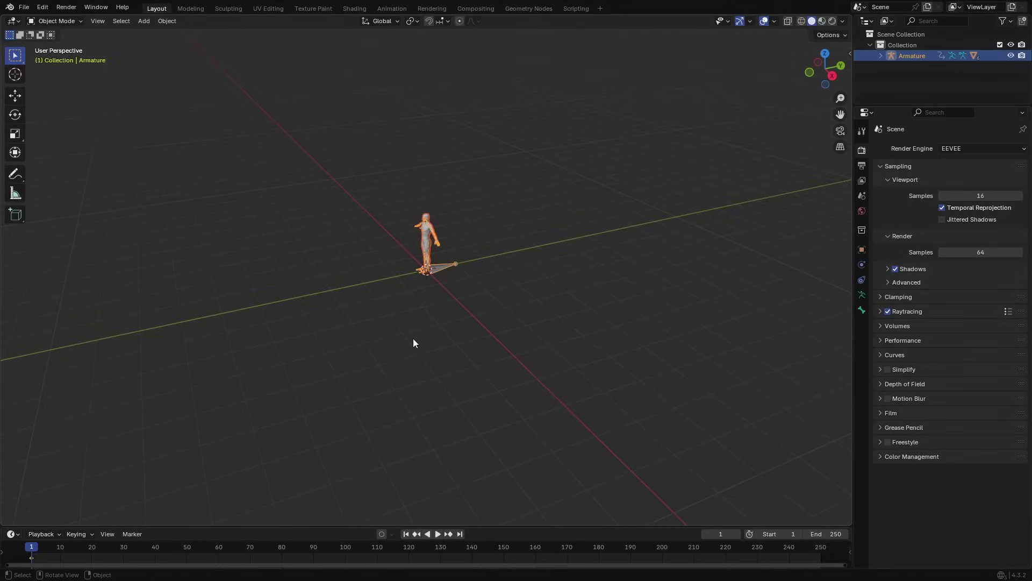
{"action": "scroll", "coordinate": [413, 338], "scroll_direction": "up", "scroll_amount": 5}
{"action": "middle_click_drag", "start_coordinate": [257, 367], "coordinate": [408, 363]}
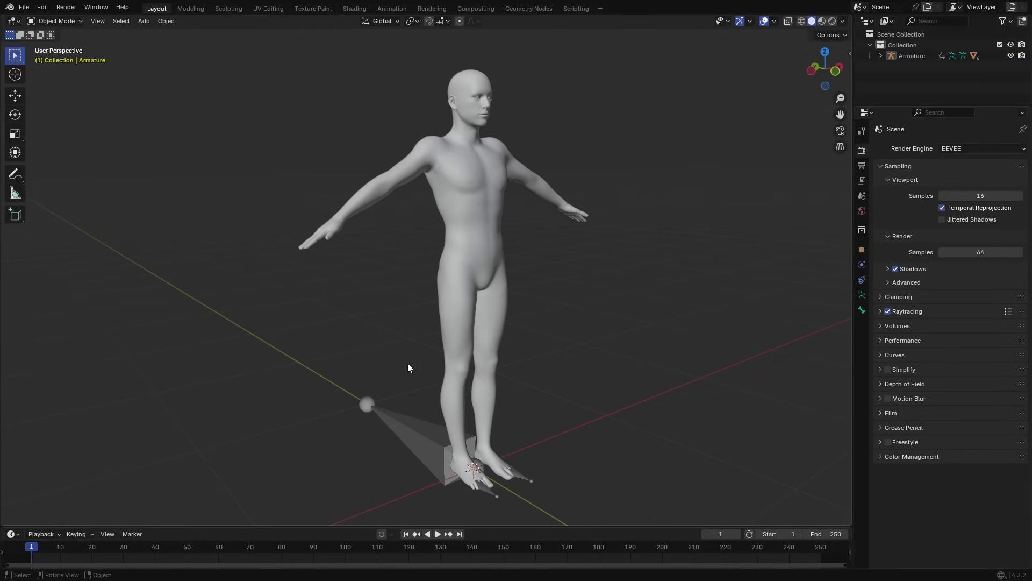
{"action": "left_click", "coordinate": [461, 344]}
{"action": "left_click", "coordinate": [862, 326]}
{"action": "left_click_drag", "start_coordinate": [1022, 199], "coordinate": [1015, 296]}
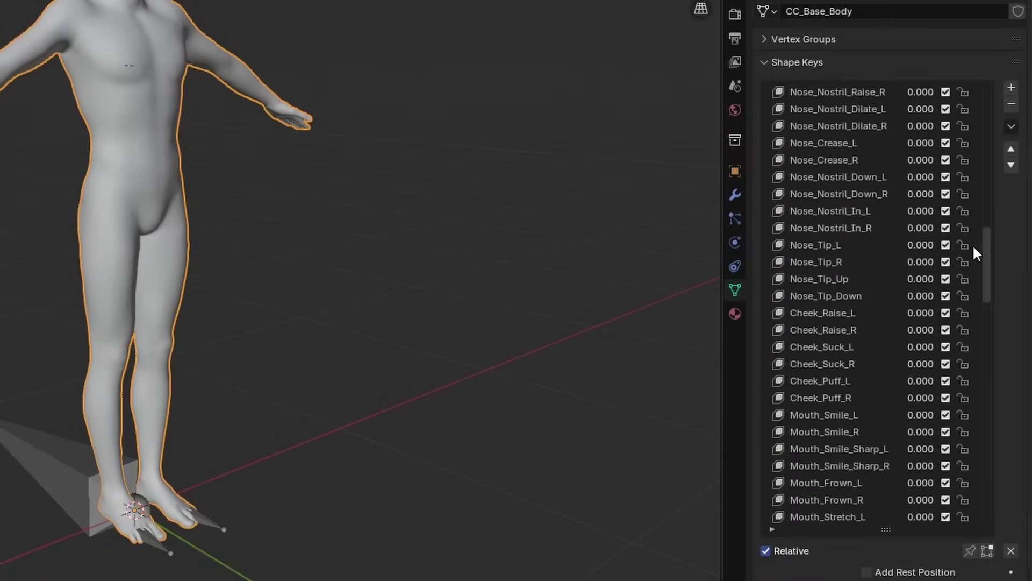
{"action": "scroll", "coordinate": [968, 285], "scroll_direction": "down", "scroll_amount": 8}
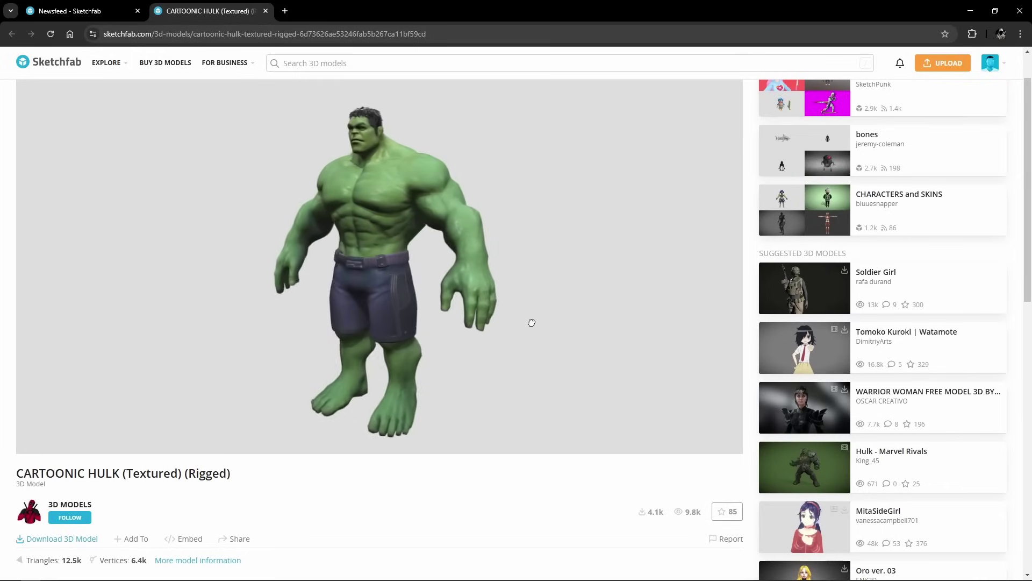
Step: View the Hulk model from the front in Material Preview shading
{"action": "left_click_drag", "start_coordinate": [531, 323], "coordinate": [622, 320]}
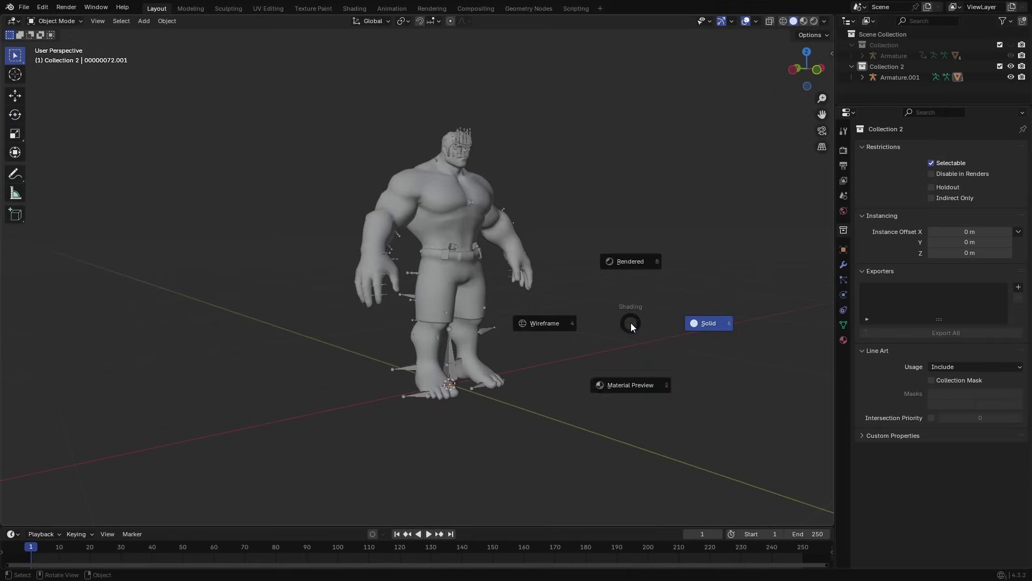
{"action": "left_click", "coordinate": [630, 361]}
{"action": "middle_click_drag", "start_coordinate": [631, 361], "coordinate": [583, 366]}
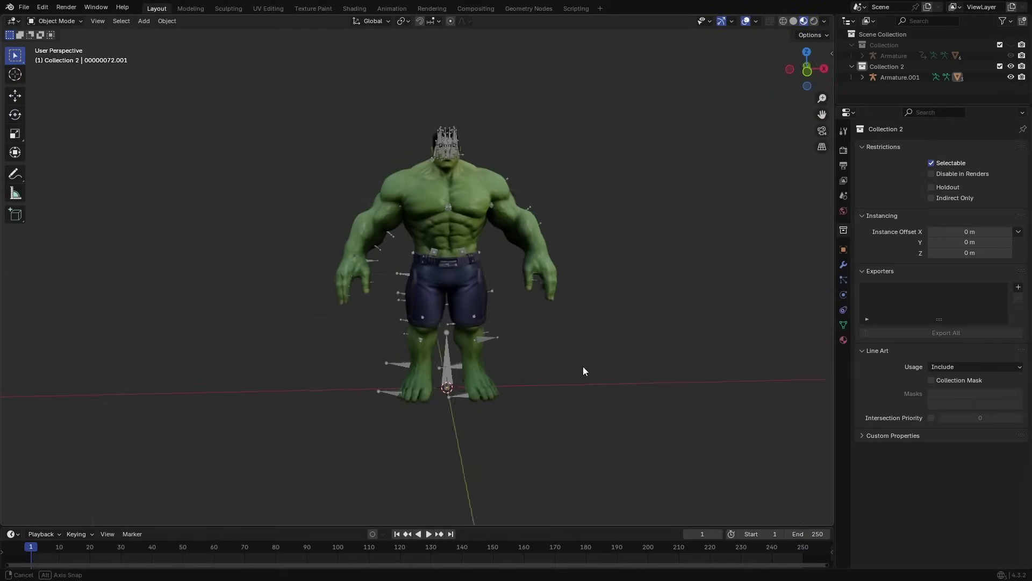
Step: Hide the Hulk's armature and its shorts
{"action": "left_click", "coordinate": [441, 140]}
{"action": "key", "text": "h"}
{"action": "middle_click_drag", "start_coordinate": [441, 141], "coordinate": [553, 286]}
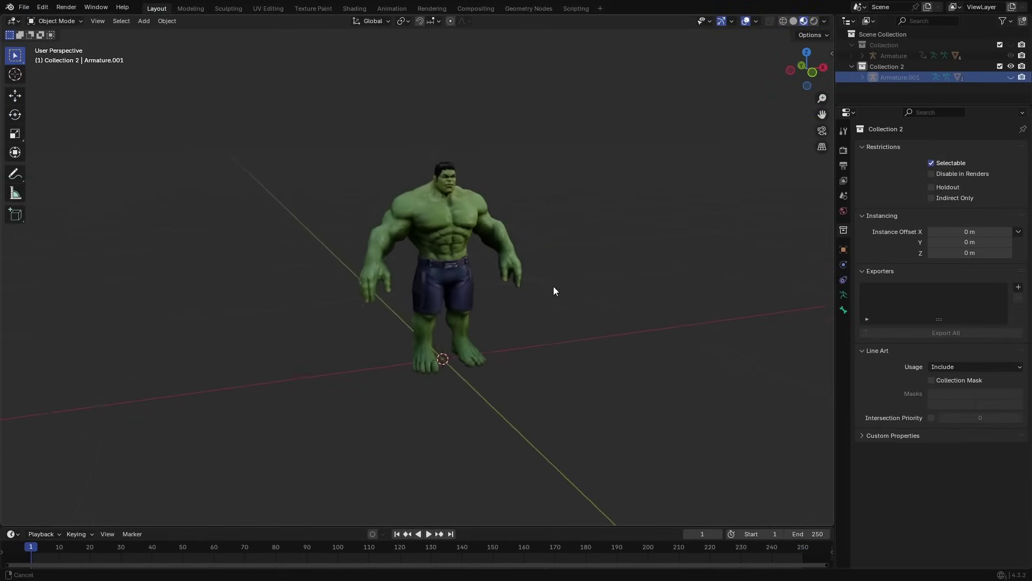
{"action": "scroll", "coordinate": [554, 259], "scroll_direction": "up", "scroll_amount": 2}
{"action": "middle_click_drag", "start_coordinate": [553, 237], "coordinate": [534, 323]}
{"action": "left_click", "coordinate": [473, 380]}
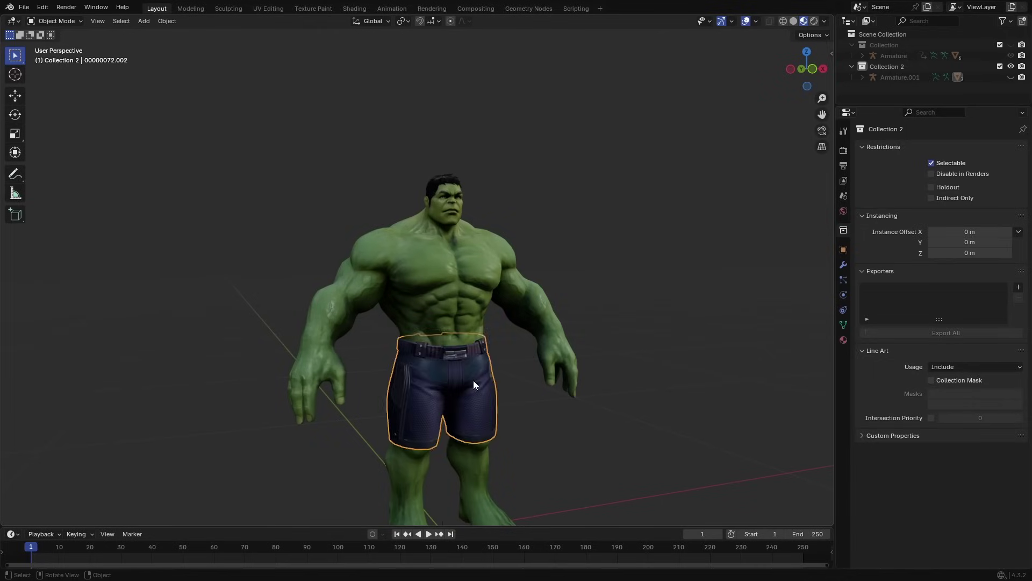
{"action": "key", "text": "h"}
Step: Enter Edit Mode on the purple Hulk body mesh and view its back and side
{"action": "middle_click_drag", "start_coordinate": [565, 231], "coordinate": [619, 350]}
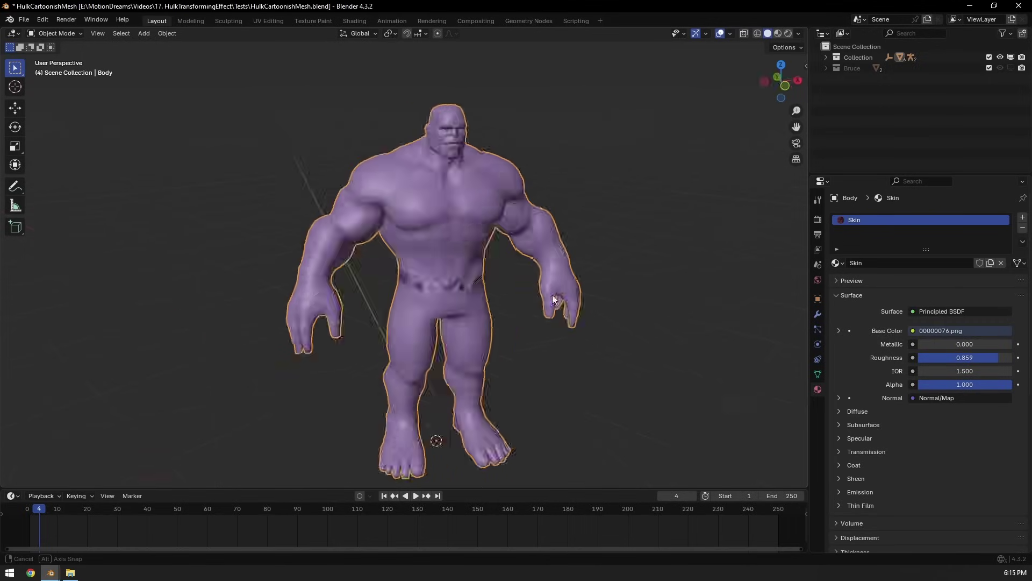
{"action": "key", "text": "Tab"}
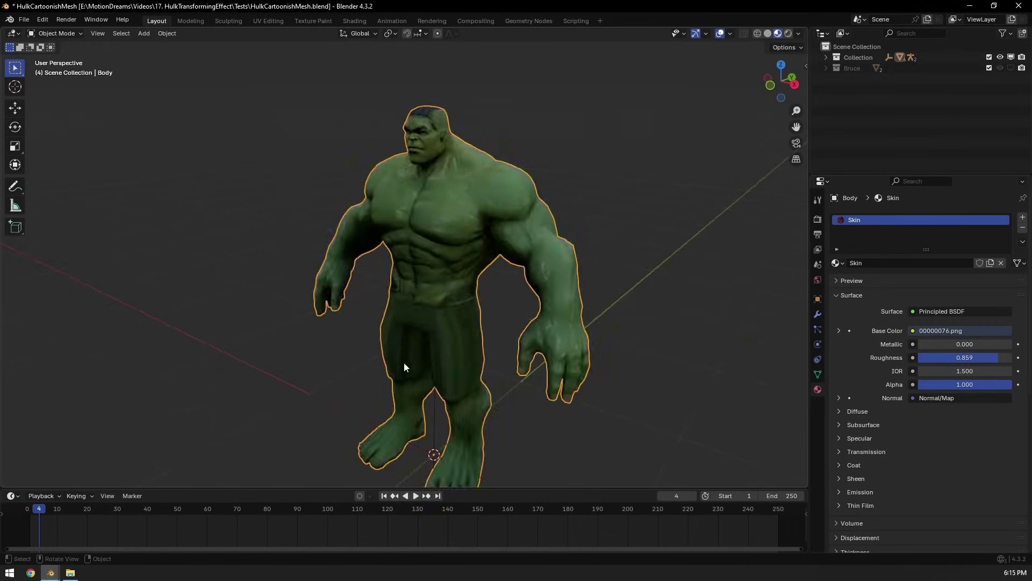
{"action": "mouse_move", "coordinate": [484, 355]}
{"action": "middle_mouse_down"}
{"action": "mouse_move", "coordinate": [579, 350]}
{"action": "mouse_move", "coordinate": [201, 341]}
{"action": "middle_mouse_up"}
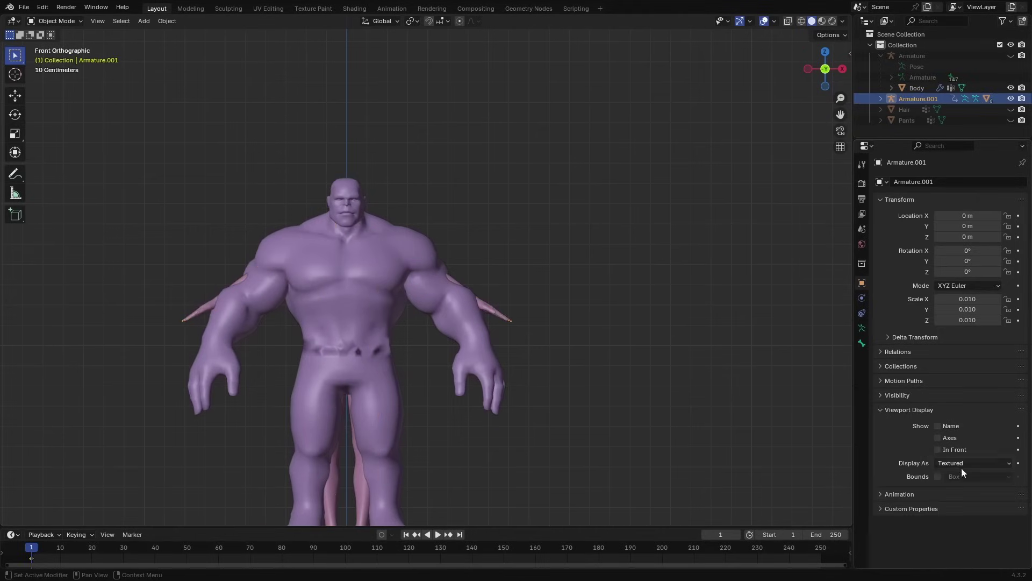
Step: Turn on In Front for the armature and set the Hulk Body to display as Wire
{"action": "left_click", "coordinate": [939, 449]}
{"action": "left_click", "coordinate": [492, 324]}
{"action": "key", "text": "z"}
{"action": "left_click", "coordinate": [409, 338]}
{"action": "left_click", "coordinate": [945, 552]}
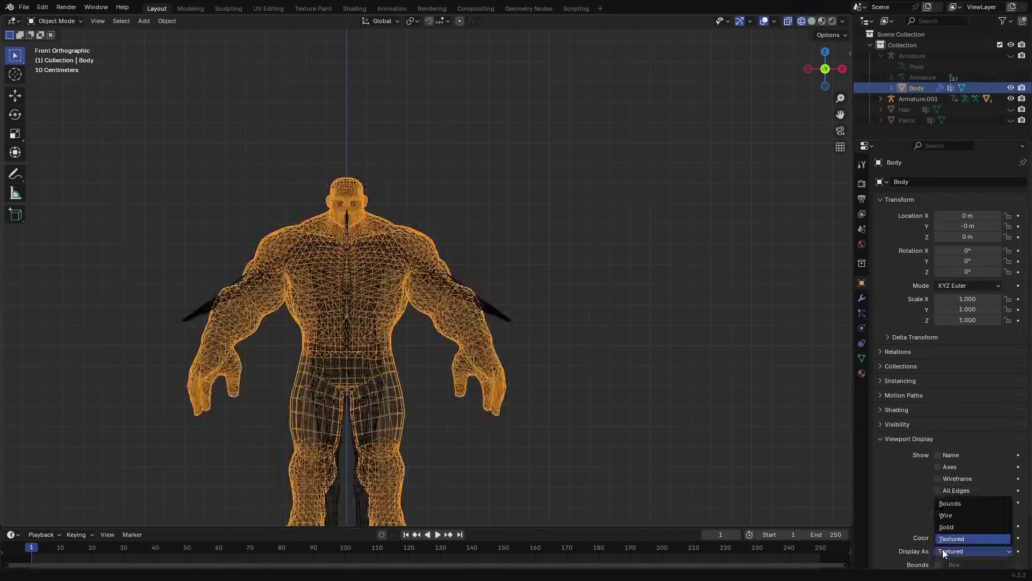
{"action": "key", "text": "shift+z"}
Step: Pose the human armature Armature.001 inside the Hulk, hiding selected bones
{"action": "left_click", "coordinate": [950, 96]}
{"action": "left_click", "coordinate": [1010, 88]}
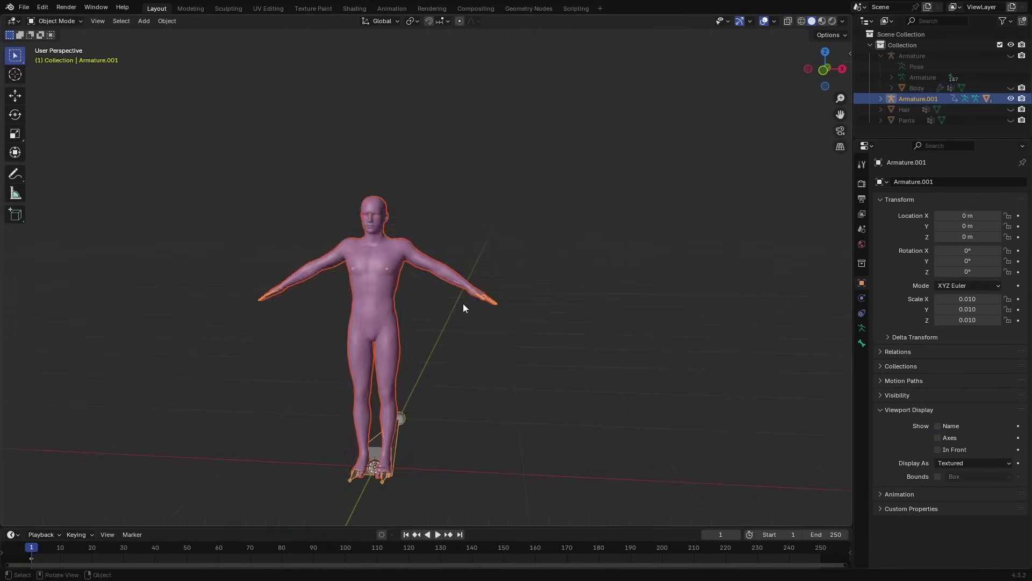
{"action": "left_click", "coordinate": [389, 258]}
{"action": "key", "text": "alt+h"}
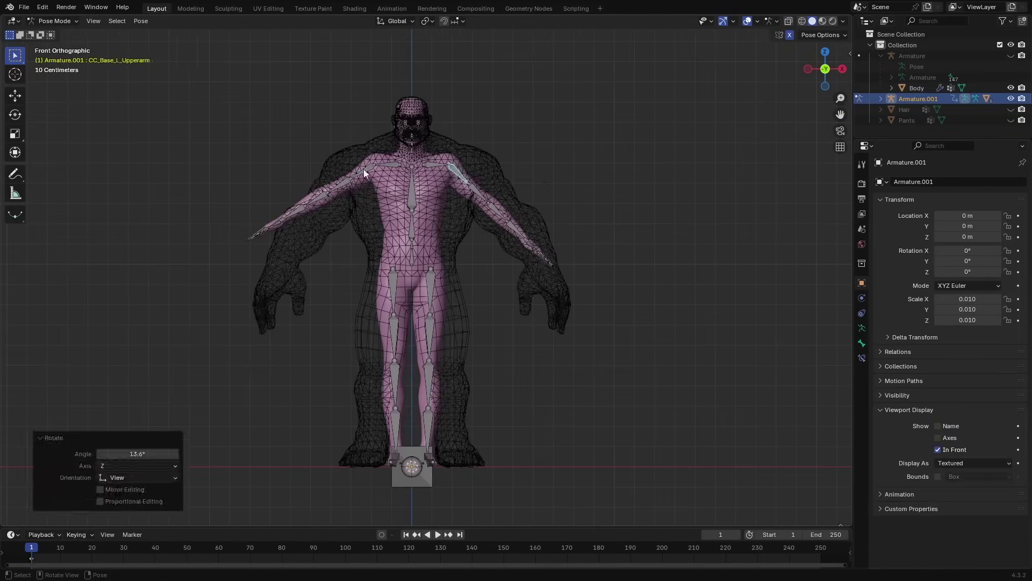
{"action": "key", "text": "h"}
{"action": "middle_click_drag", "start_coordinate": [495, 305], "coordinate": [581, 357]}
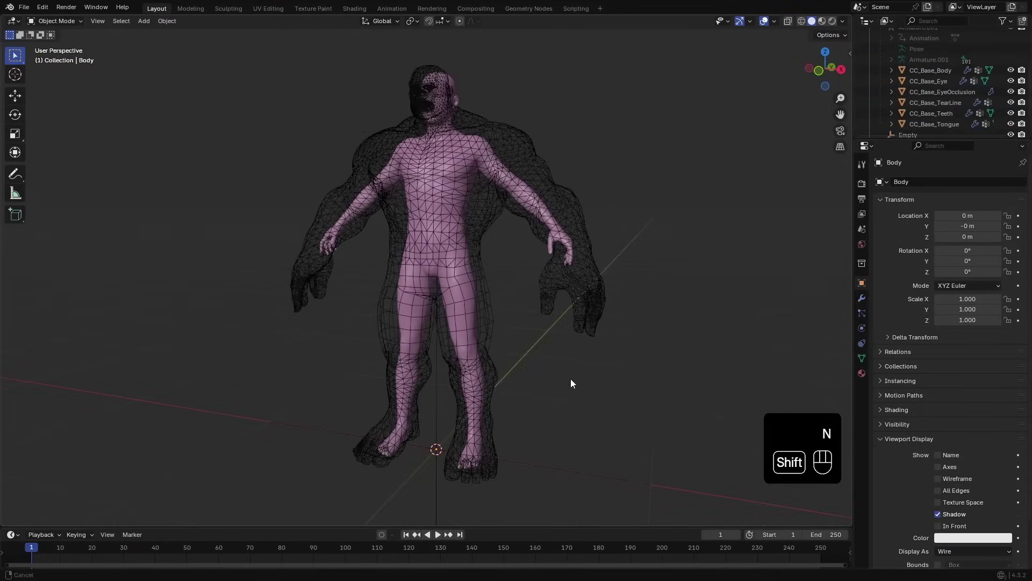
{"action": "middle_click_drag", "start_coordinate": [571, 381], "coordinate": [495, 403]}
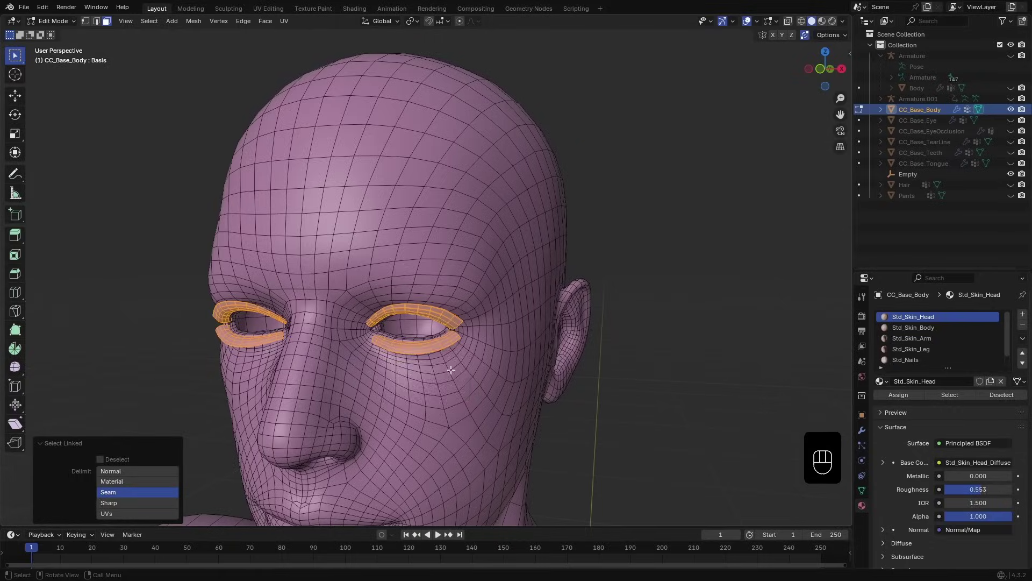
Step: Separate the eye rings from the body into their own object, CC_Base_Body.002
{"action": "key", "text": "p"}
{"action": "key", "text": "Tab"}
{"action": "key", "text": "Tab"}
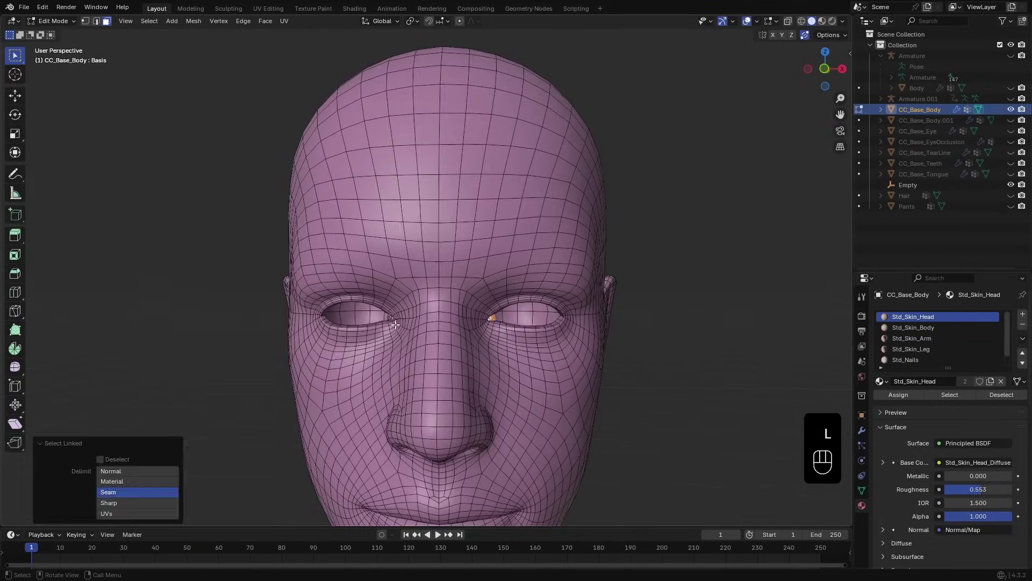
{"action": "key", "text": "l"}
{"action": "key", "text": "p"}
{"action": "left_click", "coordinate": [536, 384]}
{"action": "key", "text": "Tab"}
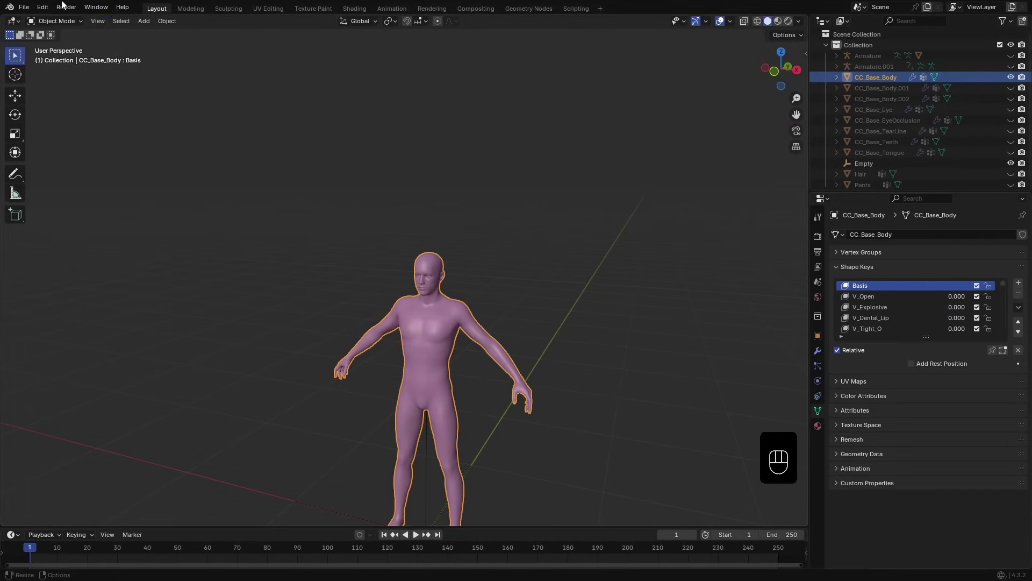
Step: Export the Hulk body as a Wavefront OBJ into the Exports folder
{"action": "left_click", "coordinate": [23, 6]}
{"action": "mouse_move", "coordinate": [72, 167]}
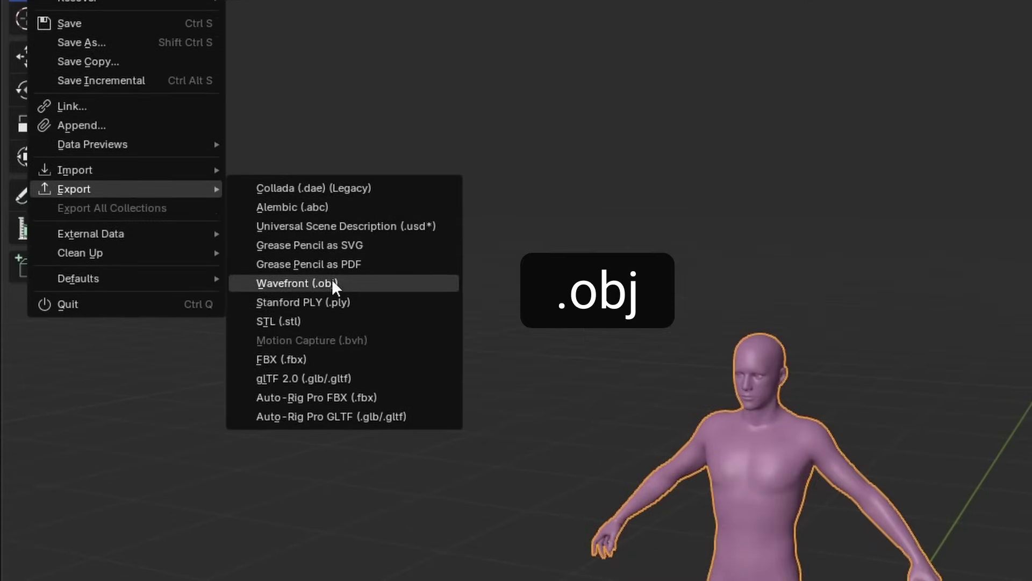
{"action": "left_click", "coordinate": [332, 283]}
{"action": "left_click", "coordinate": [329, 128]}
{"action": "double_click", "coordinate": [331, 199]}
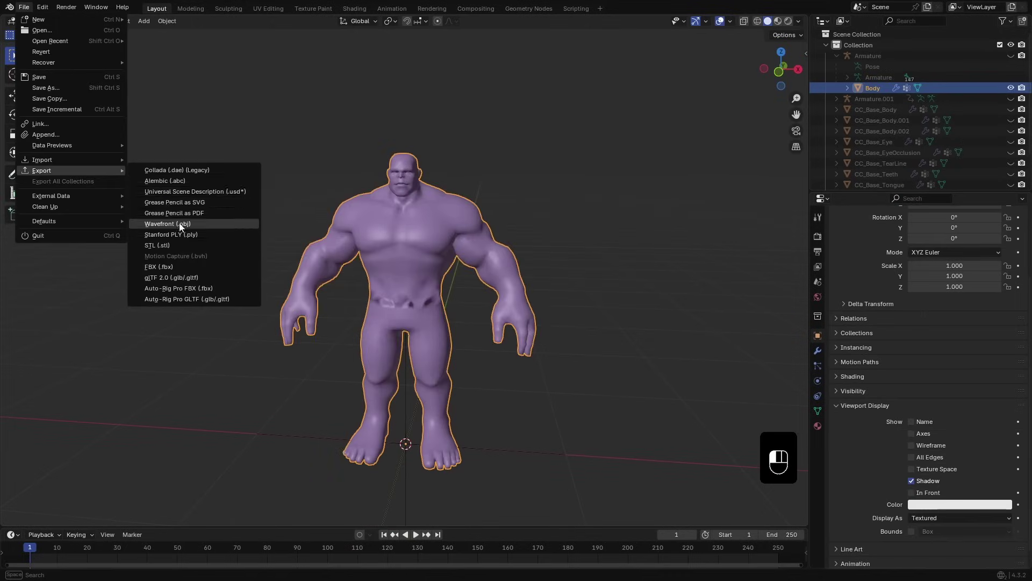
{"action": "left_click", "coordinate": [179, 223]}
{"action": "left_click", "coordinate": [707, 414]}
Step: Apply all transforms to CC_Base_Body and export it as a Wavefront OBJ
{"action": "key", "text": "ctrl+a"}
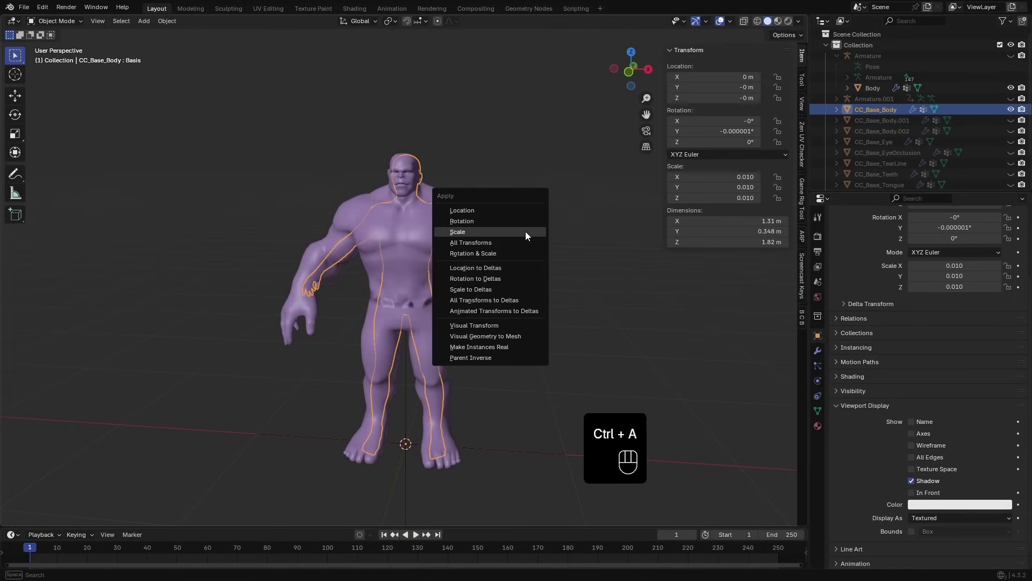
{"action": "left_click", "coordinate": [505, 245]}
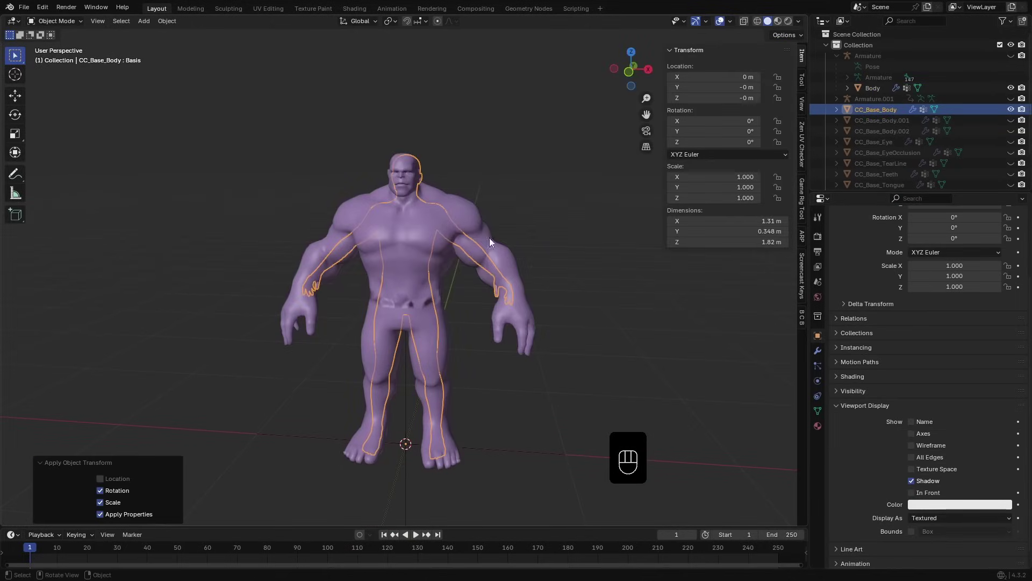
{"action": "left_click", "coordinate": [23, 7]}
{"action": "mouse_move", "coordinate": [53, 166]}
{"action": "left_click", "coordinate": [179, 223]}
{"action": "left_click", "coordinate": [705, 413]}
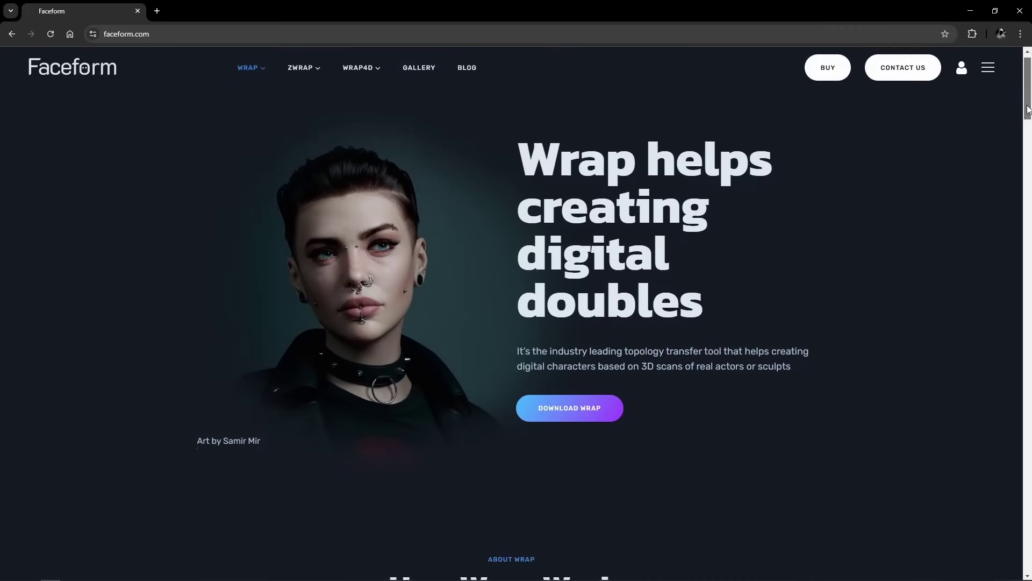
Step: Scroll the Faceform download page, then view Wrap's Gallery of sample projects
{"action": "left_click_drag", "start_coordinate": [1027, 109], "coordinate": [1025, 219]}
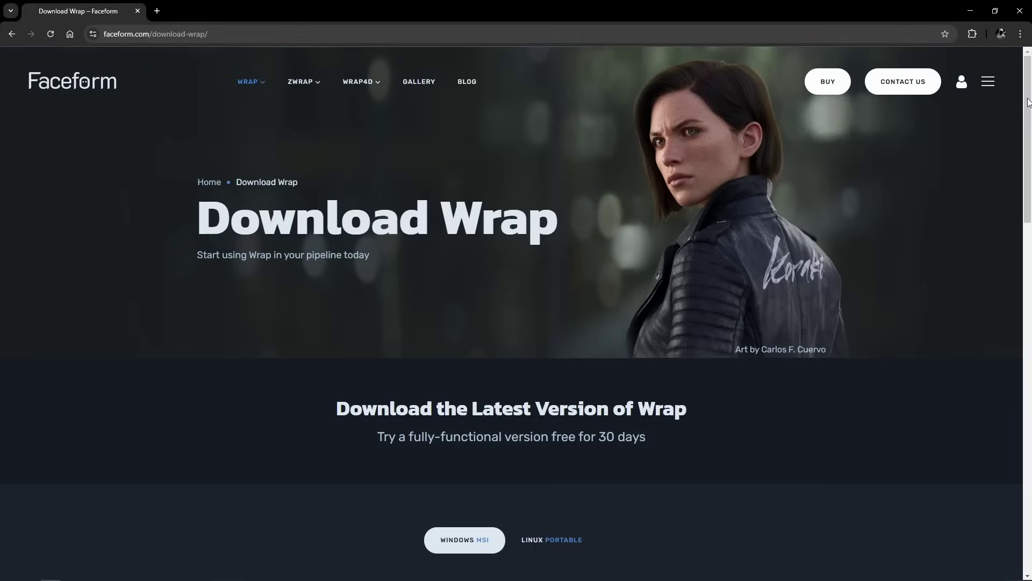
{"action": "left_click_drag", "start_coordinate": [1028, 102], "coordinate": [1030, 112]}
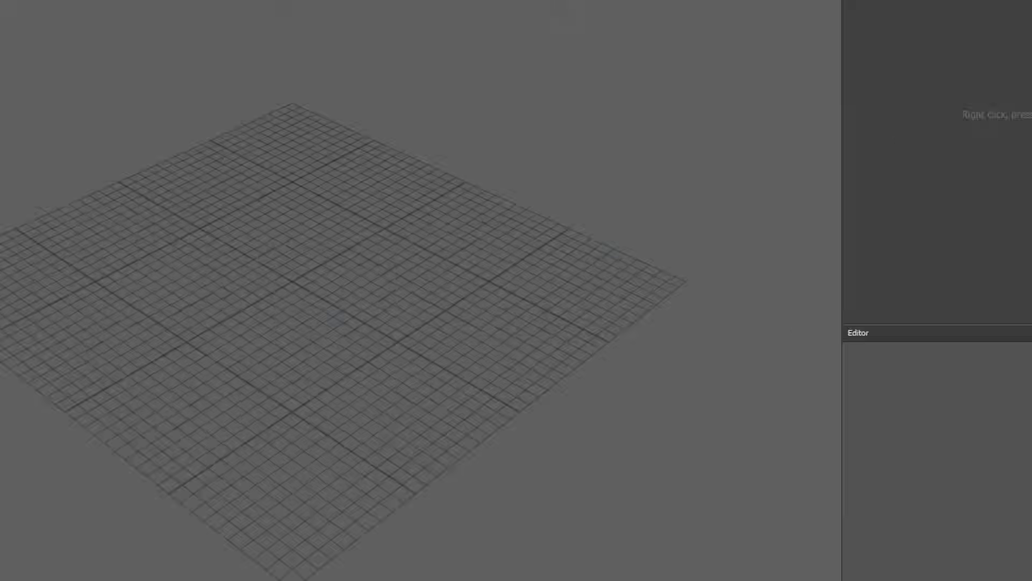
{"action": "left_click", "coordinate": [212, 23]}
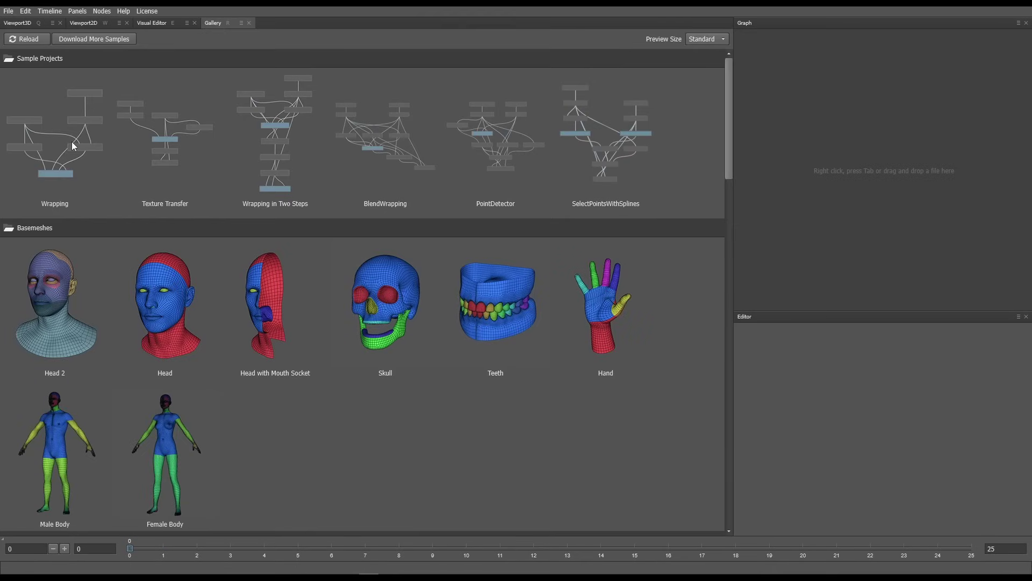
Step: Add a LoadGeom node in the widened node graph and name it BaseMesh
{"action": "scroll", "coordinate": [72, 145], "scroll_direction": "down", "scroll_amount": 5}
{"action": "scroll", "coordinate": [159, 308], "scroll_direction": "up", "scroll_amount": 5}
{"action": "key", "text": "q"}
{"action": "left_click_drag", "start_coordinate": [733, 183], "coordinate": [697, 182]}
{"action": "right_click", "coordinate": [837, 123]}
{"action": "mouse_move", "coordinate": [855, 144]}
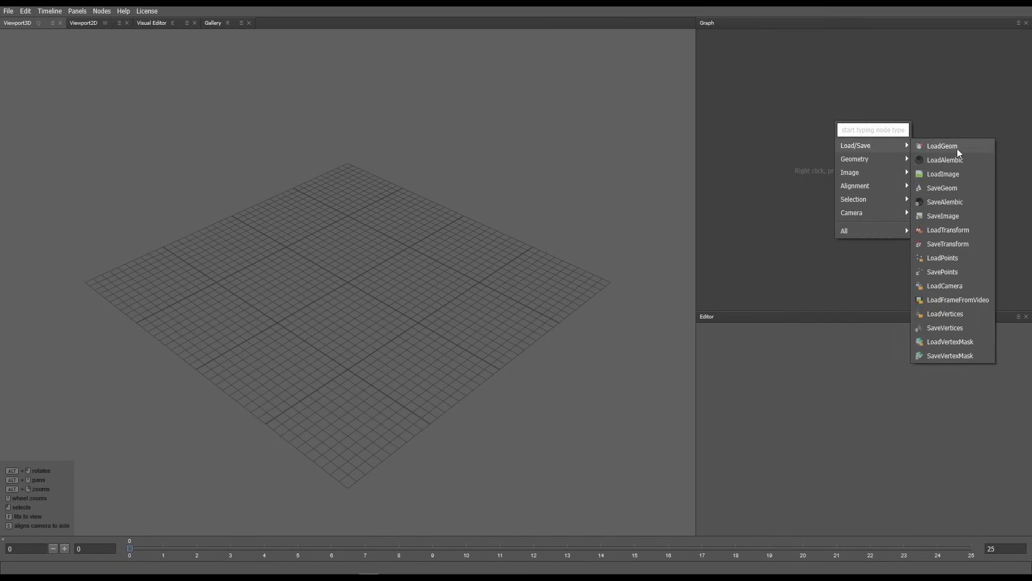
{"action": "left_click", "coordinate": [941, 146]}
{"action": "right_click", "coordinate": [835, 119]}
{"action": "left_click", "coordinate": [851, 130]}
{"action": "type", "text": "Base"}
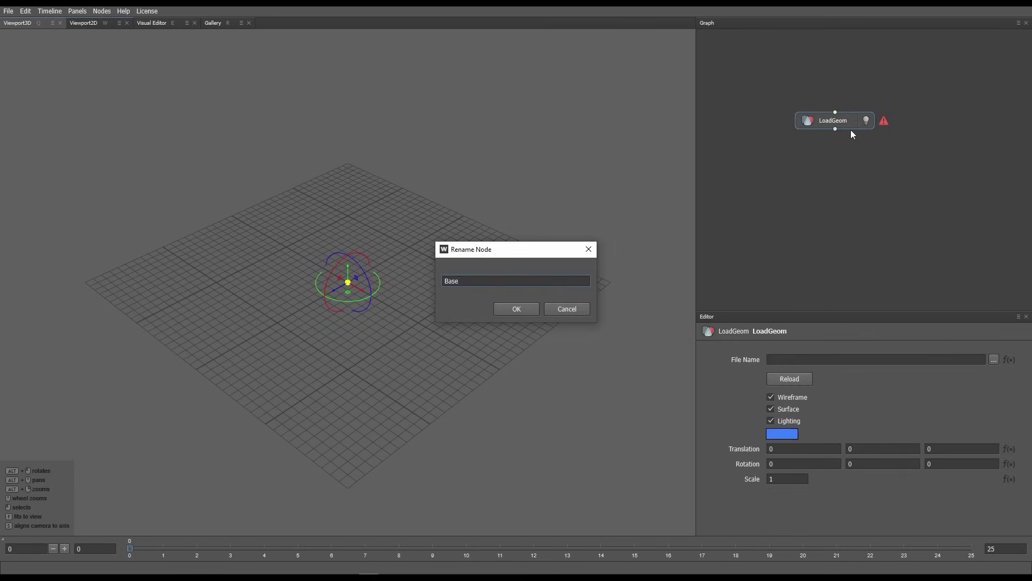
{"action": "type", "text": "Mesh"}
{"action": "left_click", "coordinate": [525, 311]}
Step: Load BaseMesh.obj into the BaseMesh node and set its scale to 10
{"action": "left_click", "coordinate": [994, 359]}
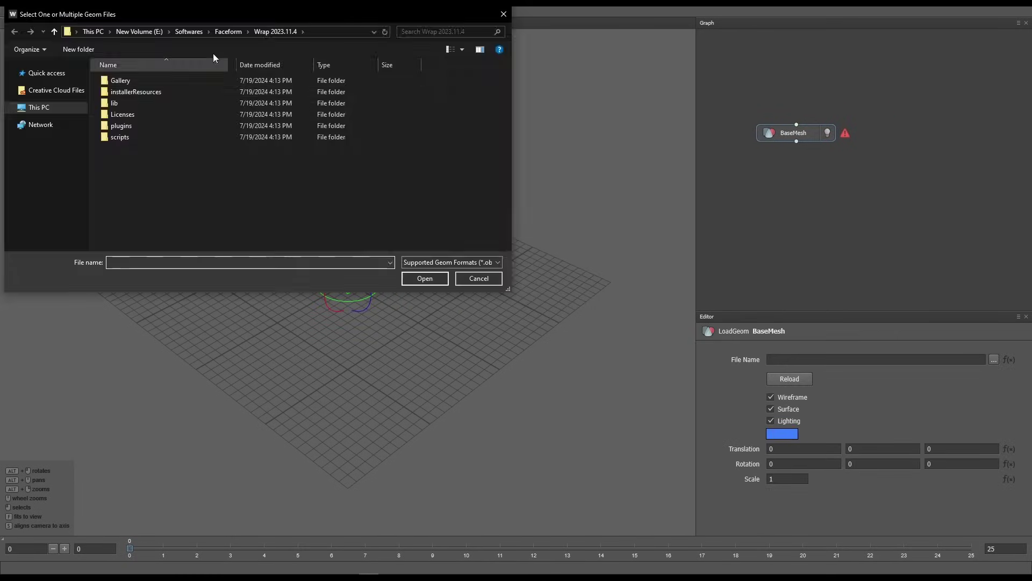
{"action": "left_click", "coordinate": [130, 81]}
{"action": "left_click", "coordinate": [424, 279]}
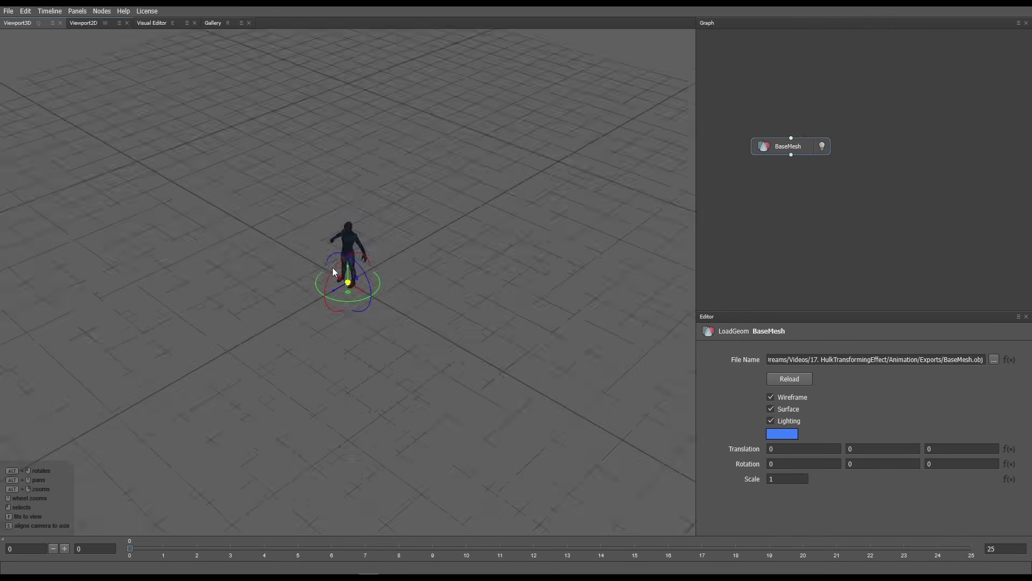
{"action": "key", "text": "f"}
{"action": "left_click", "coordinate": [788, 478]}
{"action": "type", "text": "0"}
{"action": "key", "text": "Return"}
{"action": "left_click_drag", "start_coordinate": [462, 258], "coordinate": [376, 293], "text": "alt"}
{"action": "right_click", "coordinate": [877, 130]}
Step: Add a second LoadGeom node named Hulk, level with BaseMesh
{"action": "mouse_move", "coordinate": [915, 154]}
{"action": "left_click", "coordinate": [824, 154]}
{"action": "double_click", "coordinate": [915, 184]}
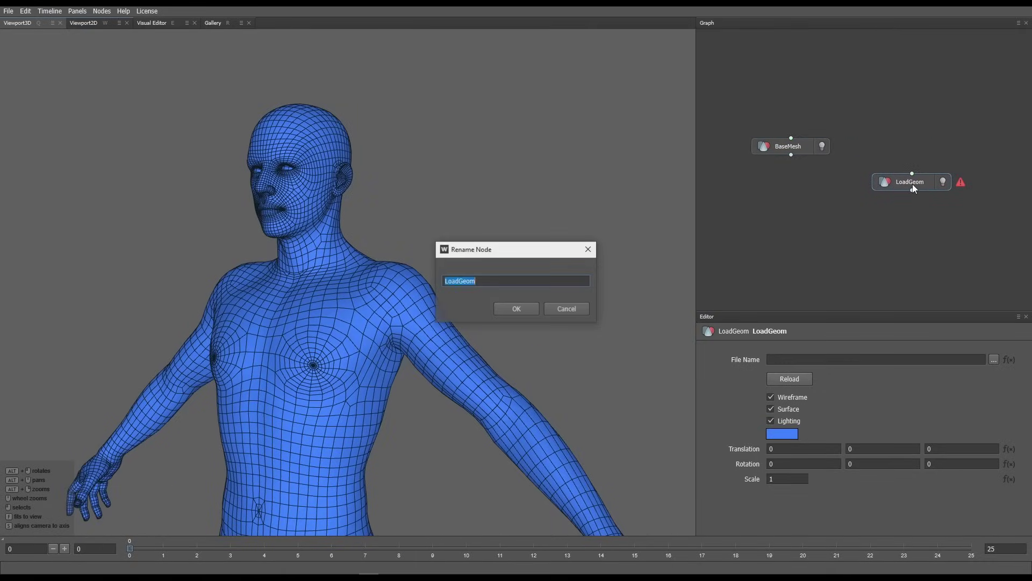
{"action": "type", "text": "Hulk"}
{"action": "key", "text": "Return"}
{"action": "left_click_drag", "start_coordinate": [912, 185], "coordinate": [912, 144]}
Step: Load Hulk.obj into the Hulk node at scale 10 with Wireframe turned off
{"action": "left_click", "coordinate": [995, 359]}
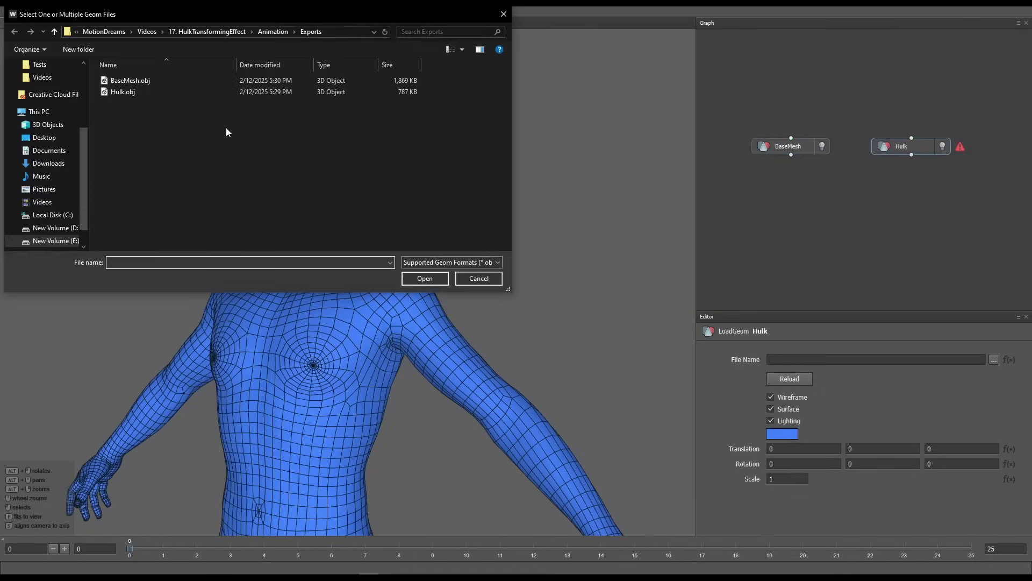
{"action": "left_click", "coordinate": [156, 92]}
{"action": "left_click", "coordinate": [434, 282]}
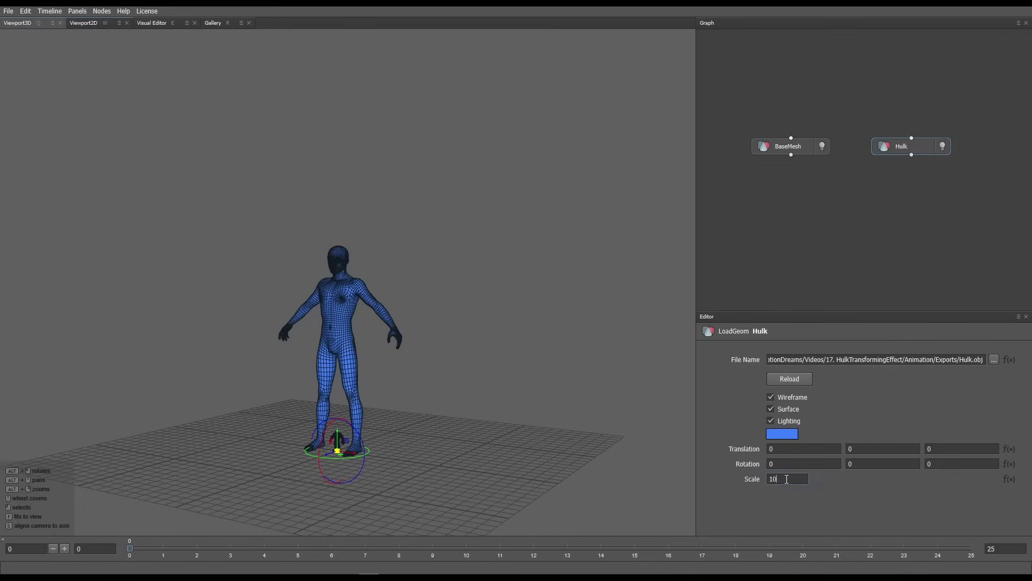
{"action": "left_click", "coordinate": [787, 478]}
{"action": "type", "text": "10"}
{"action": "key", "text": "Return"}
{"action": "left_click", "coordinate": [771, 397]}
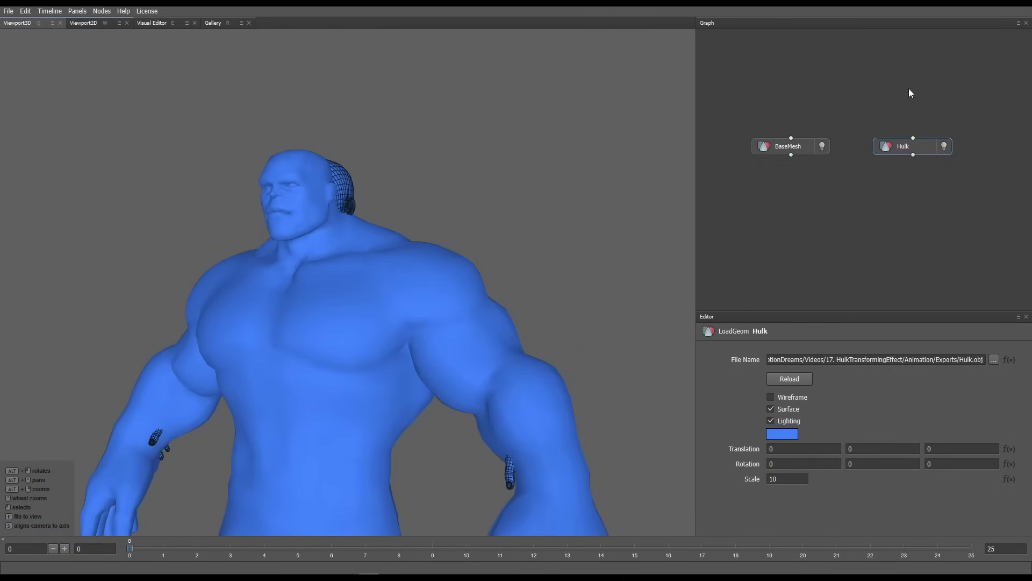
Step: Add a LoadImage node wired into Hulk and load the green skin texture
{"action": "right_click", "coordinate": [910, 89]}
{"action": "mouse_move", "coordinate": [919, 113]}
{"action": "left_click", "coordinate": [857, 143]}
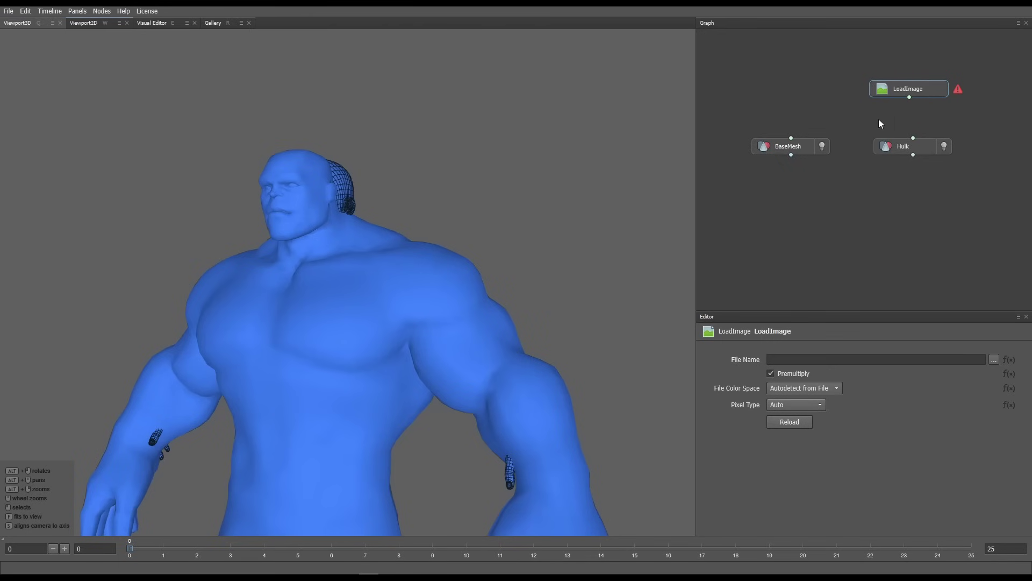
{"action": "mouse_move", "coordinate": [909, 98]}
{"action": "left_mouse_down"}
{"action": "mouse_move", "coordinate": [913, 139]}
{"action": "mouse_move", "coordinate": [919, 112]}
{"action": "left_mouse_up"}
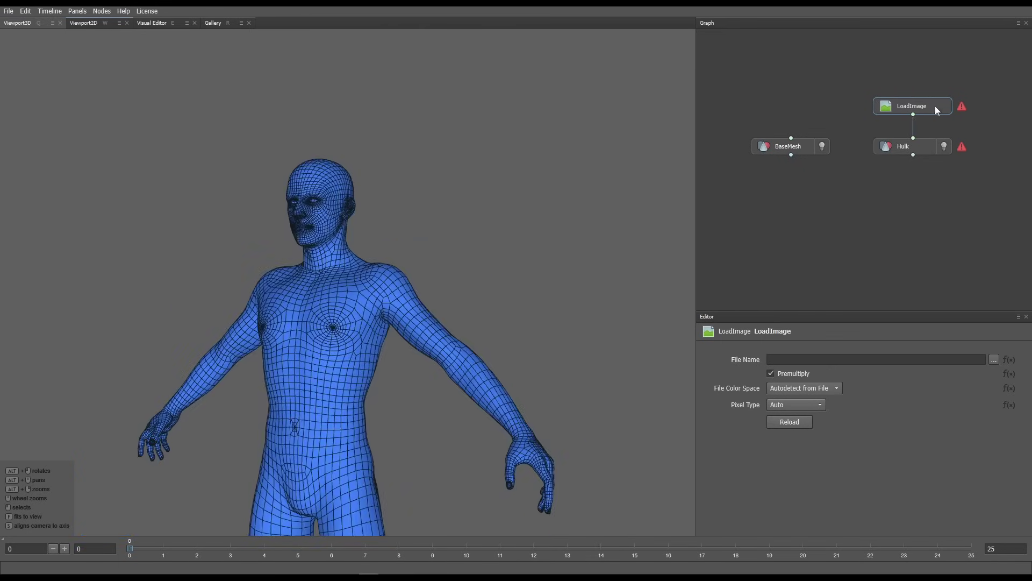
{"action": "left_click", "coordinate": [994, 359]}
{"action": "left_click", "coordinate": [151, 88]}
{"action": "left_click", "coordinate": [418, 277]}
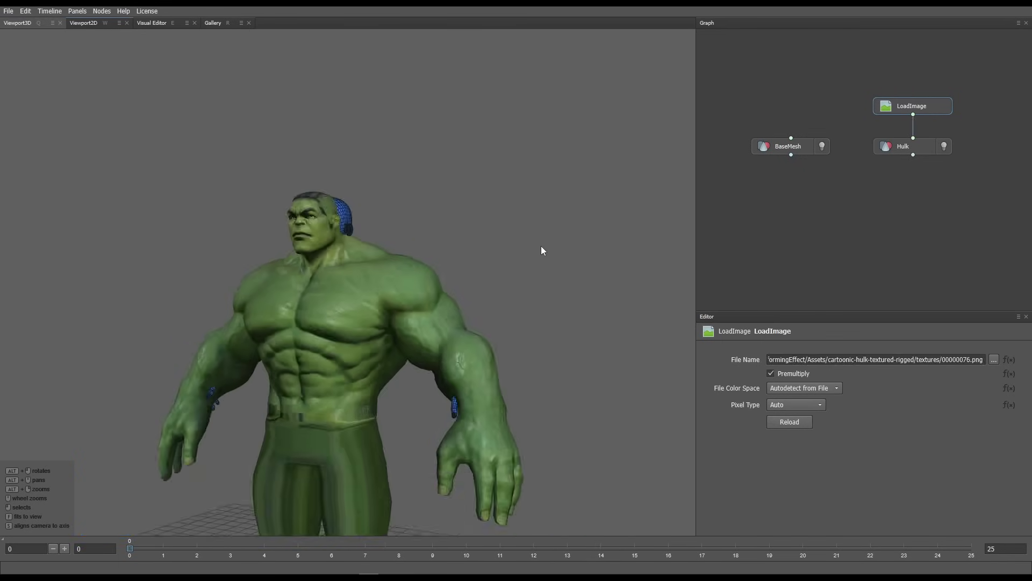
Step: Select the Hulk node and search the node list for 'fa'
{"action": "scroll", "coordinate": [414, 356], "scroll_direction": "up", "scroll_amount": 3}
{"action": "left_click", "coordinate": [903, 146]}
{"action": "right_click", "coordinate": [833, 192]}
{"action": "type", "text": "fas"}
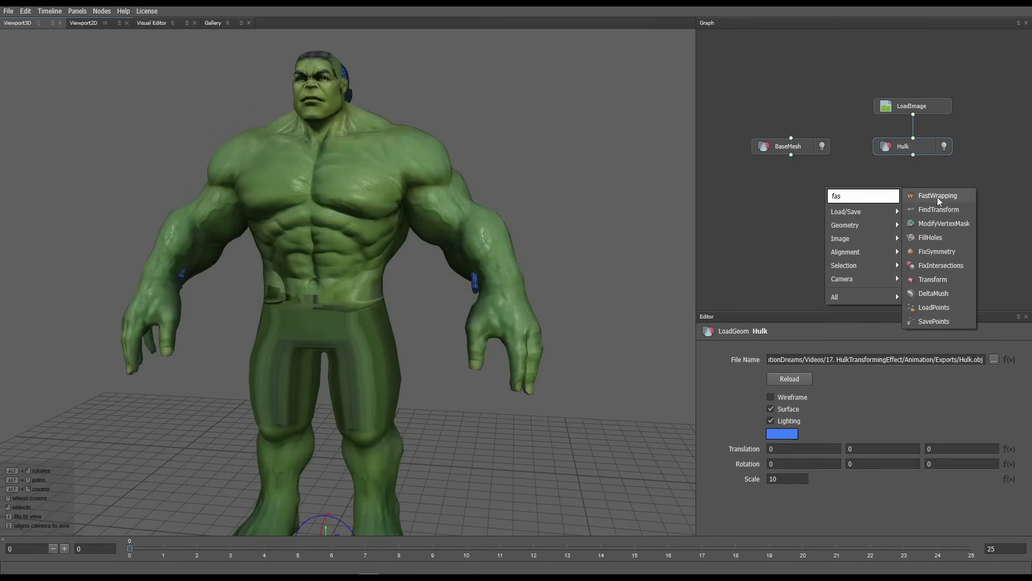
Step: Add a FastWrapping node with BaseMesh as floating, Hulk as fixed, and compute it
{"action": "left_click", "coordinate": [937, 196]}
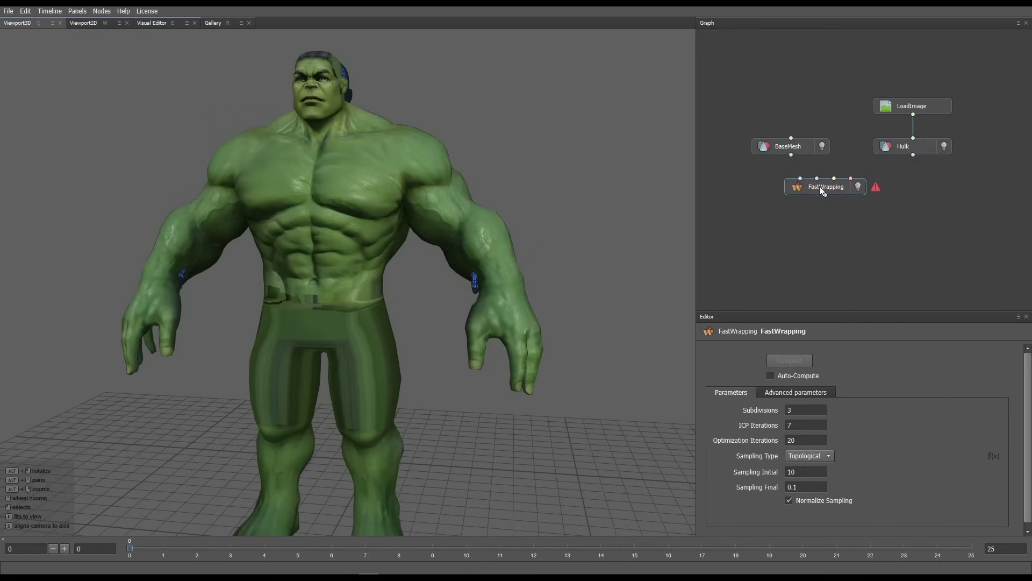
{"action": "left_click_drag", "start_coordinate": [846, 204], "coordinate": [844, 207]}
{"action": "left_click_drag", "start_coordinate": [791, 154], "coordinate": [831, 205]}
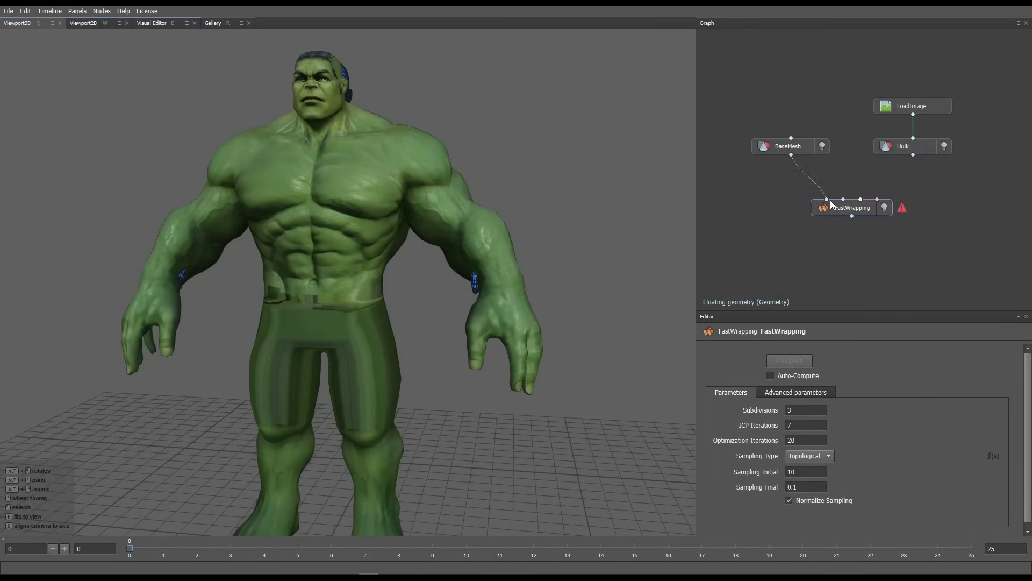
{"action": "left_click", "coordinate": [920, 164]}
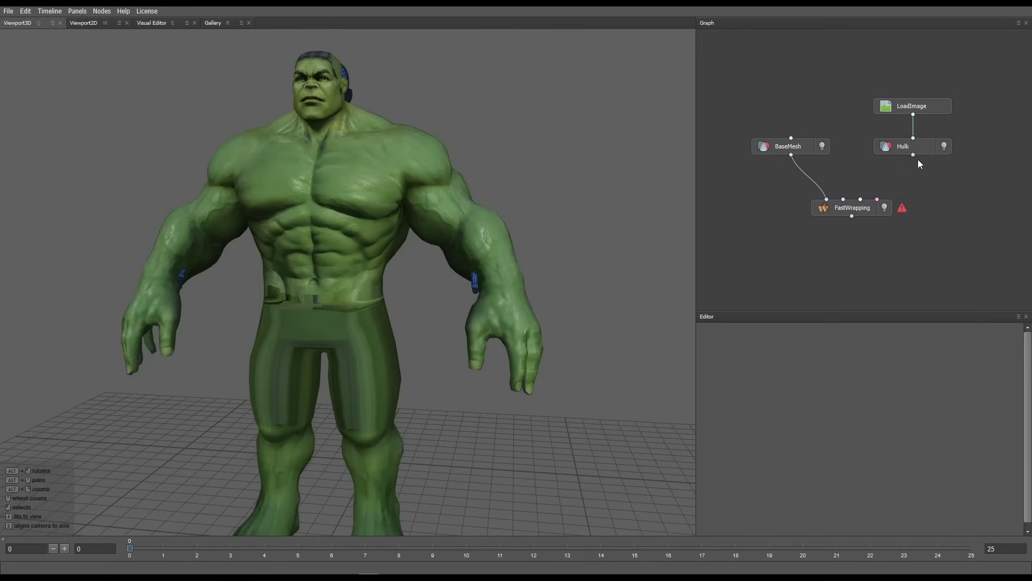
{"action": "left_click", "coordinate": [843, 201]}
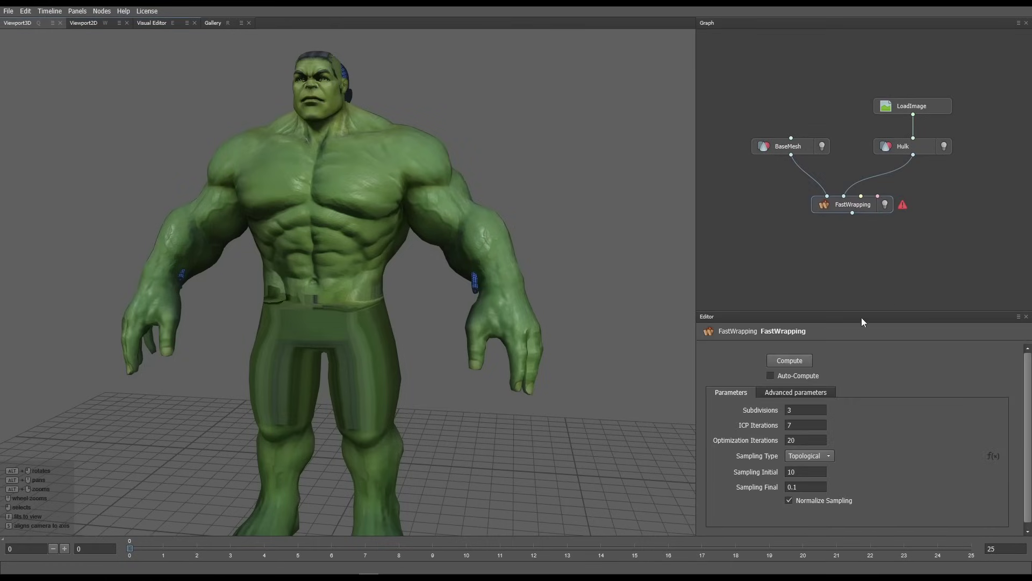
{"action": "left_click", "coordinate": [790, 361]}
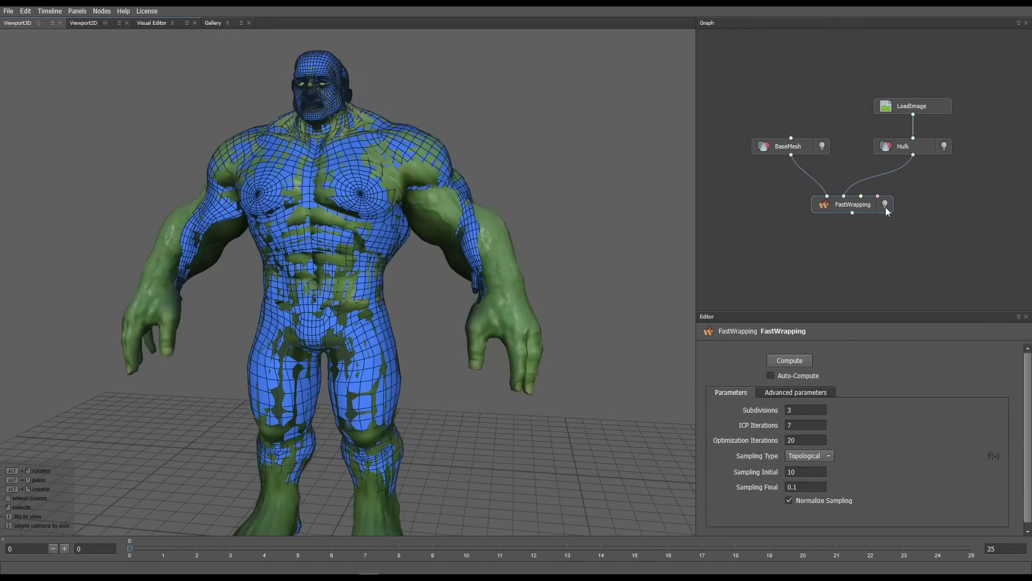
Step: Hide BaseMesh and Hulk displays and inspect the wrapped mesh from several angles
{"action": "left_click", "coordinate": [822, 146]}
{"action": "left_click", "coordinate": [944, 146]}
{"action": "left_click", "coordinate": [430, 260]}
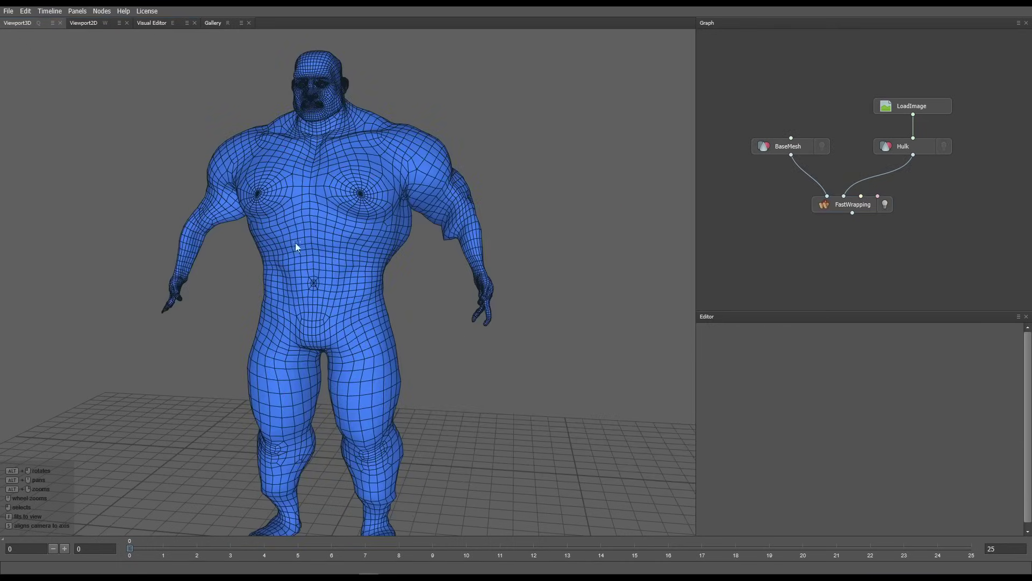
{"action": "left_click_drag", "start_coordinate": [295, 244], "coordinate": [421, 302], "text": "alt"}
{"action": "scroll", "coordinate": [474, 403], "scroll_direction": "up", "scroll_amount": 10}
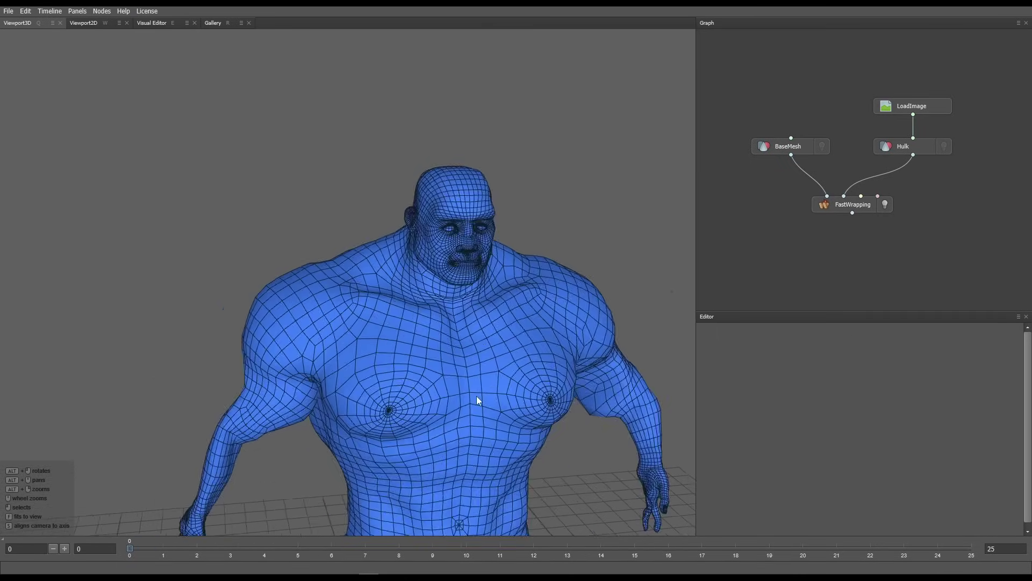
{"action": "left_click_drag", "start_coordinate": [473, 403], "coordinate": [378, 212], "text": "alt"}
{"action": "scroll", "coordinate": [404, 311], "scroll_direction": "down", "scroll_amount": 10}
{"action": "left_click_drag", "start_coordinate": [398, 314], "coordinate": [486, 296], "text": "alt"}
Step: Select the FastWrapping node and search for a node starting with 'sel'
{"action": "left_click", "coordinate": [852, 204]}
{"action": "key", "text": "Tab"}
{"action": "type", "text": "sel"}
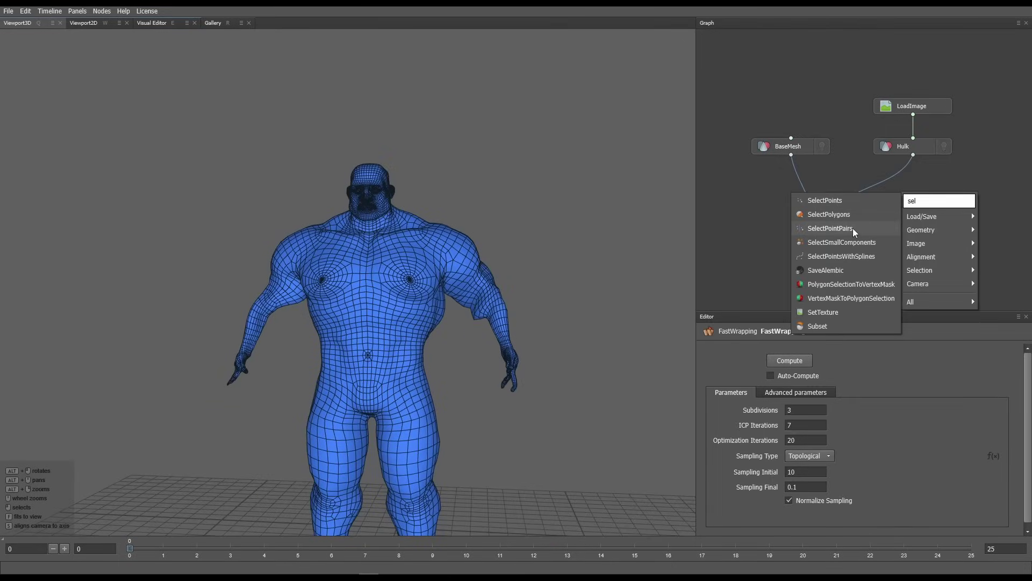
Step: Add SelectPointPairs, connect BaseMesh and Hulk into it and its output into FastWrapping
{"action": "left_click", "coordinate": [852, 228]}
{"action": "left_click_drag", "start_coordinate": [896, 187], "coordinate": [915, 196]}
{"action": "left_click_drag", "start_coordinate": [796, 154], "coordinate": [779, 150]}
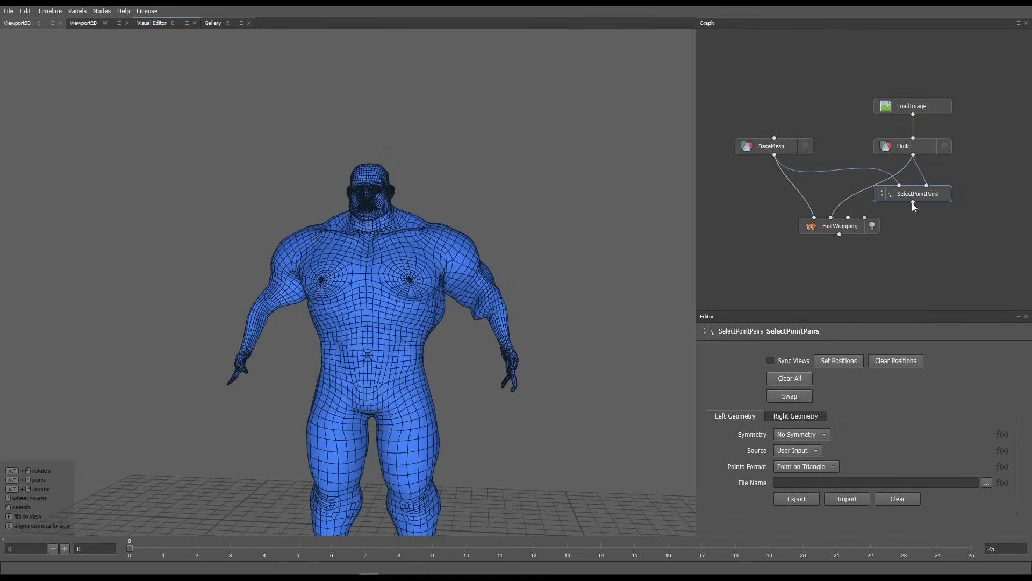
{"action": "mouse_move", "coordinate": [913, 202]}
{"action": "left_mouse_down"}
{"action": "mouse_move", "coordinate": [848, 217]}
{"action": "mouse_move", "coordinate": [928, 199]}
{"action": "left_mouse_up"}
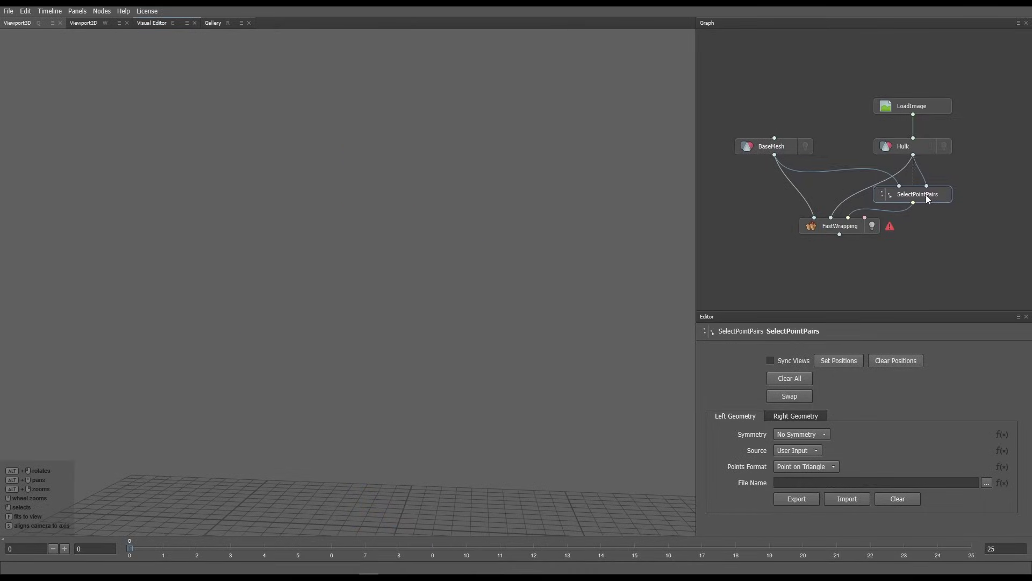
Step: In the Visual Editor, frame both torsos and place the first point at the navel
{"action": "left_click", "coordinate": [163, 25]}
{"action": "left_click_drag", "start_coordinate": [909, 202], "coordinate": [895, 200]}
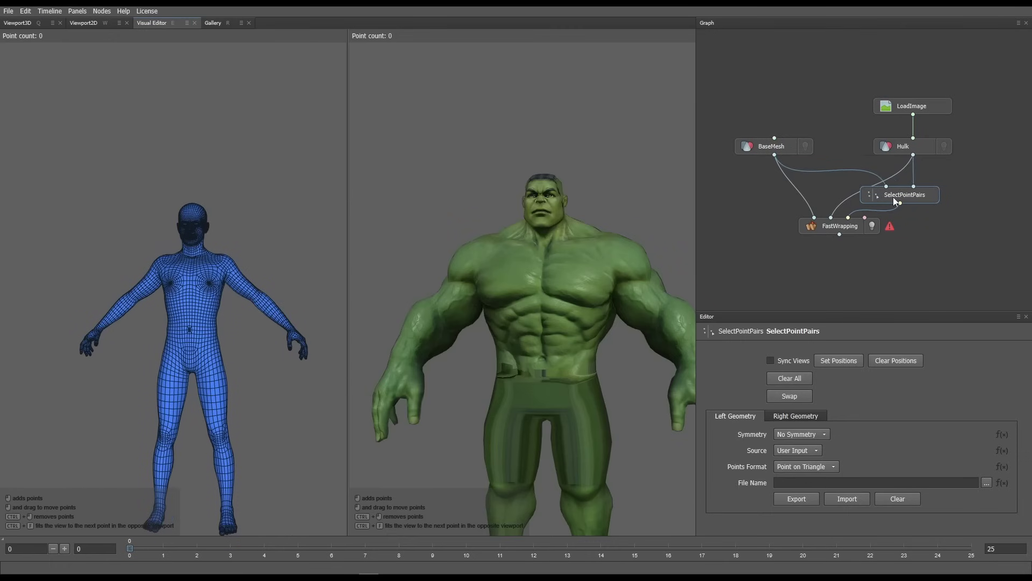
{"action": "scroll", "coordinate": [211, 295], "scroll_direction": "up", "scroll_amount": 5}
{"action": "middle_click_drag", "start_coordinate": [211, 226], "coordinate": [211, 323]}
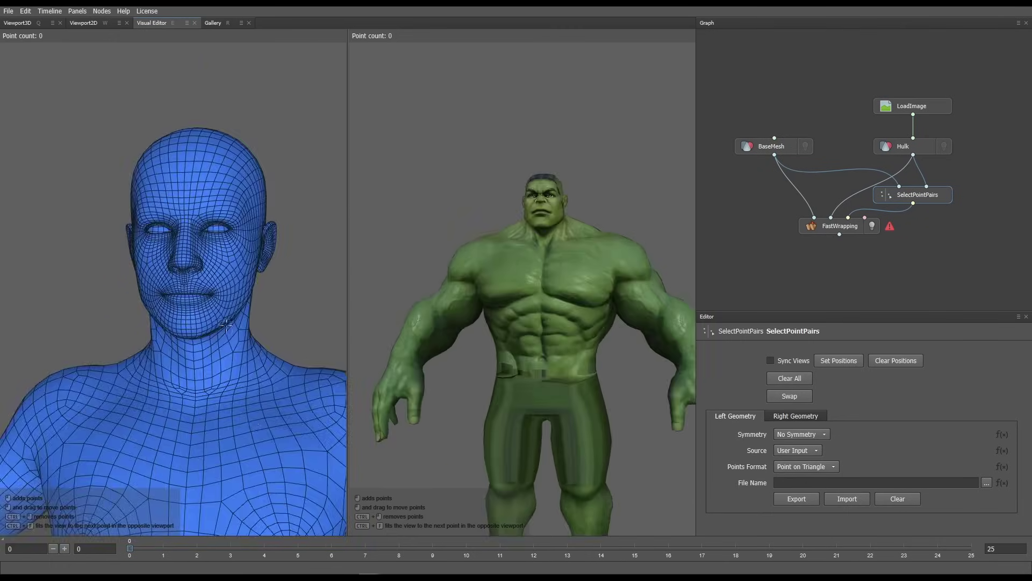
{"action": "scroll", "coordinate": [208, 260], "scroll_direction": "up", "scroll_amount": 3}
{"action": "scroll", "coordinate": [208, 260], "scroll_direction": "down", "scroll_amount": 4}
{"action": "scroll", "coordinate": [200, 378], "scroll_direction": "up", "scroll_amount": 2}
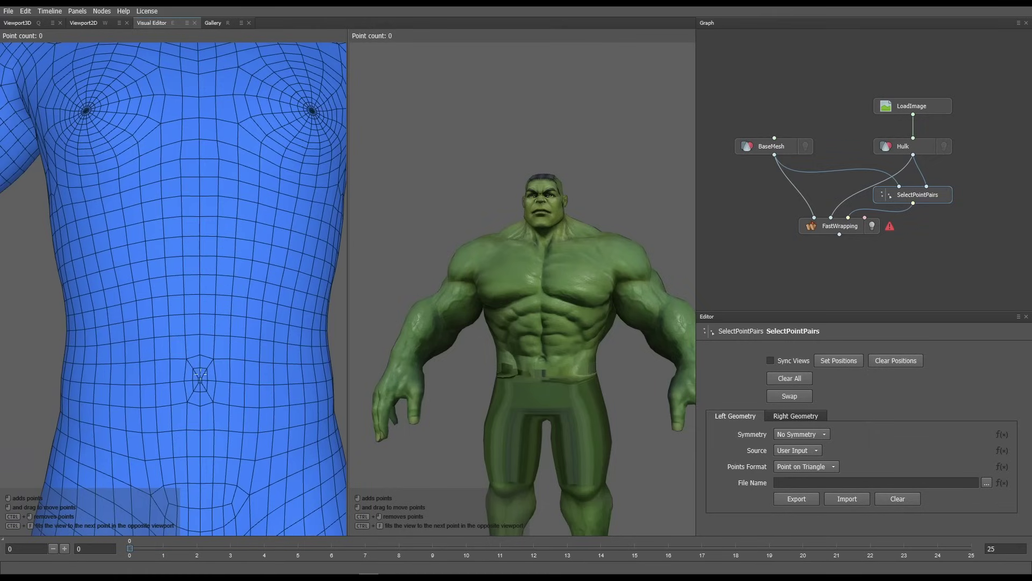
{"action": "scroll", "coordinate": [529, 368], "scroll_direction": "up", "scroll_amount": 6}
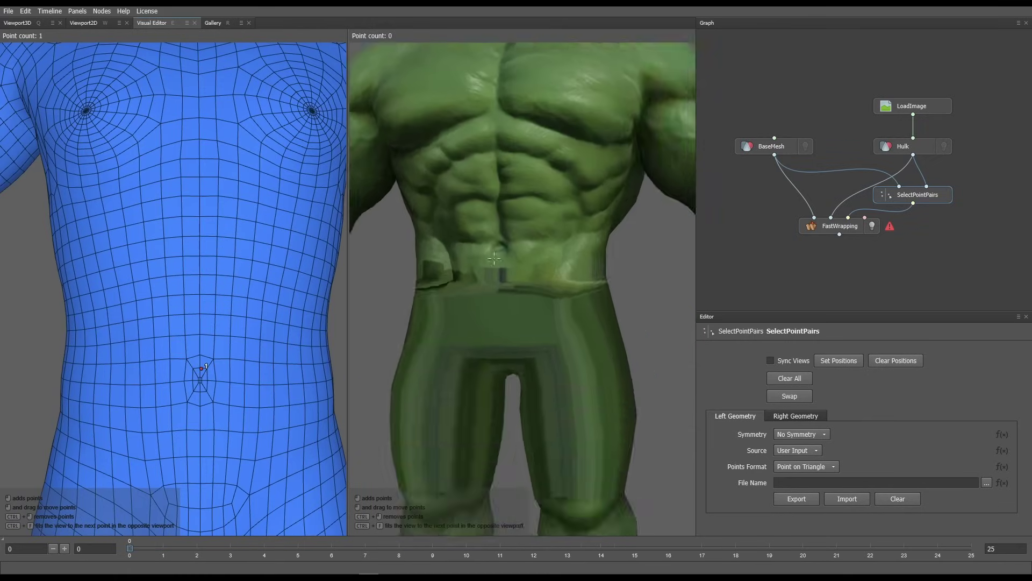
{"action": "scroll", "coordinate": [538, 268], "scroll_direction": "down", "scroll_amount": 5}
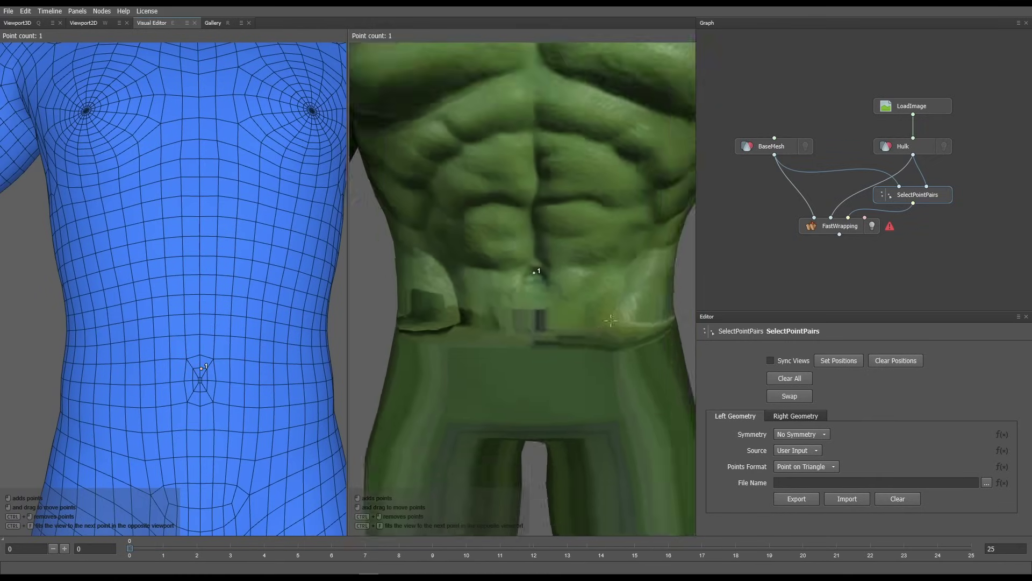
{"action": "scroll", "coordinate": [543, 280], "scroll_direction": "up", "scroll_amount": 5}
{"action": "left_click", "coordinate": [532, 348]}
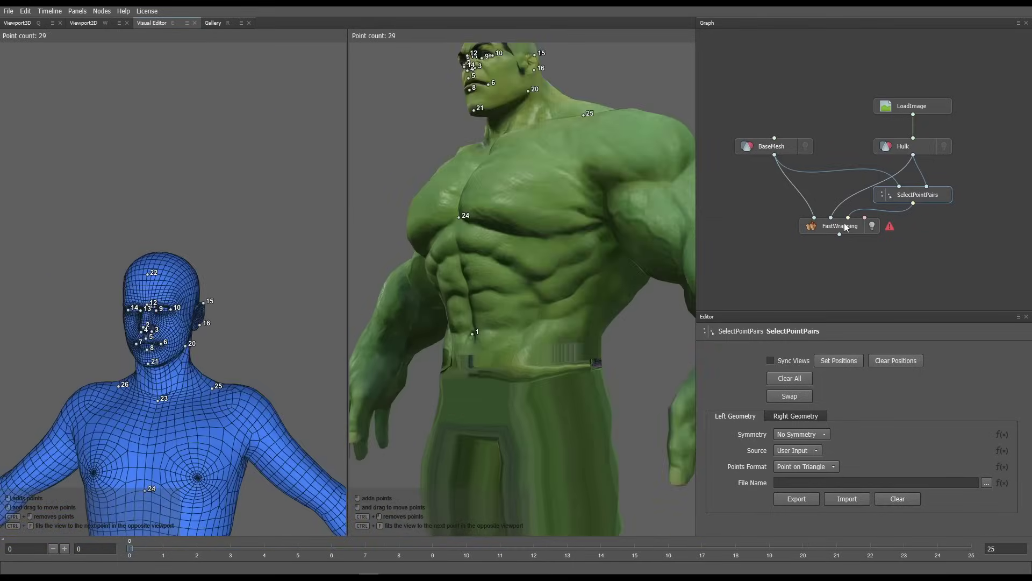
Step: Compute FastWrapping from the current point pairs and inspect the wrapped head
{"action": "left_click", "coordinate": [844, 224]}
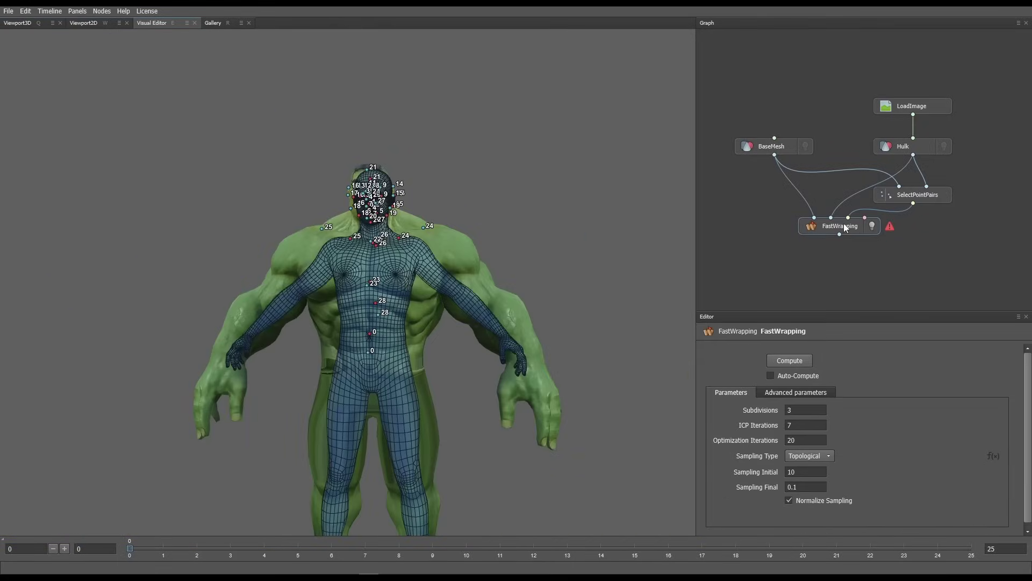
{"action": "left_click", "coordinate": [790, 360]}
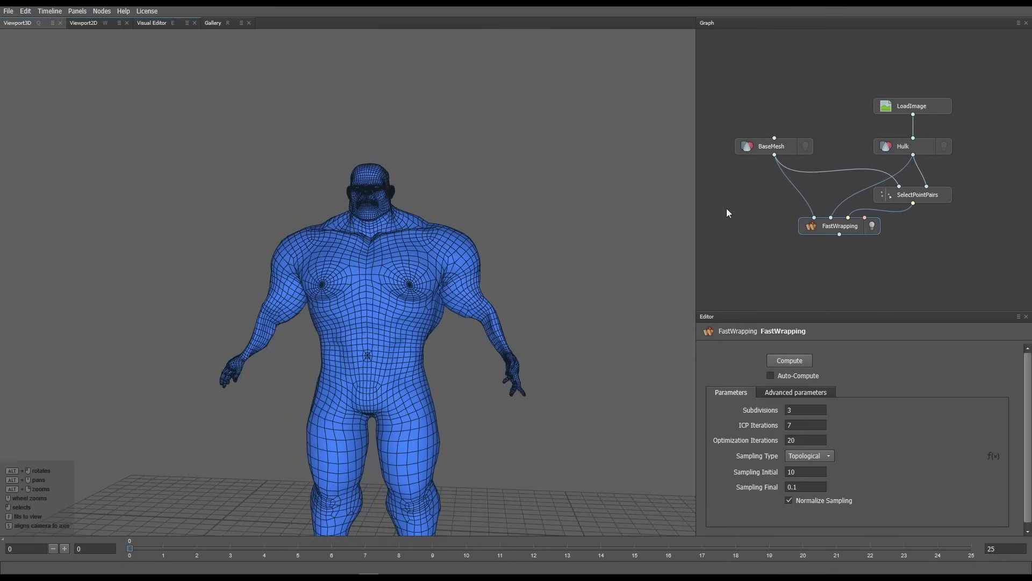
{"action": "scroll", "coordinate": [418, 371], "scroll_direction": "up", "scroll_amount": 5}
{"action": "left_click_drag", "start_coordinate": [418, 371], "coordinate": [473, 384], "text": "alt"}
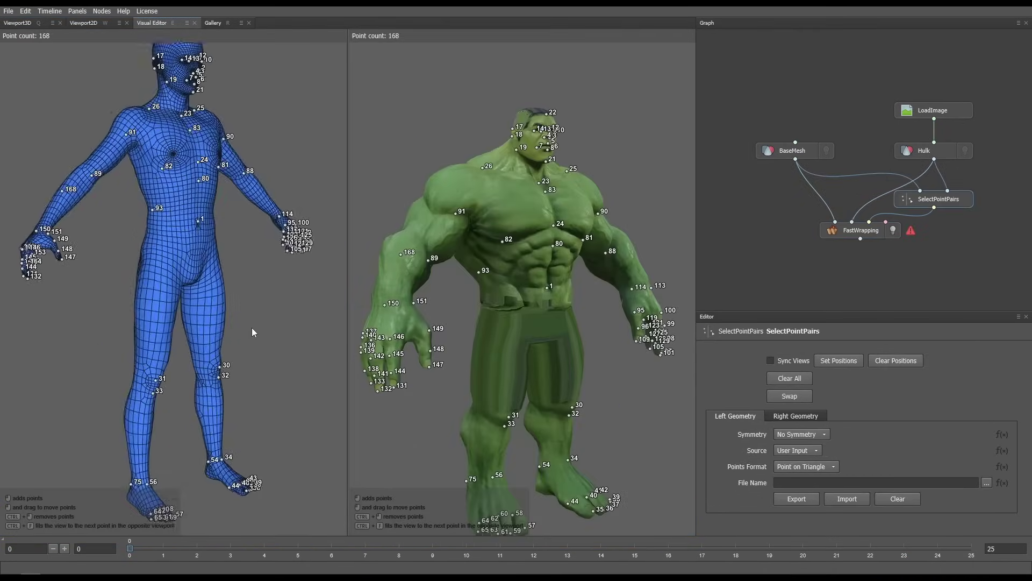
Step: Recompute FastWrapping and orbit around the finished wrapped Hulk
{"action": "left_click", "coordinate": [860, 235]}
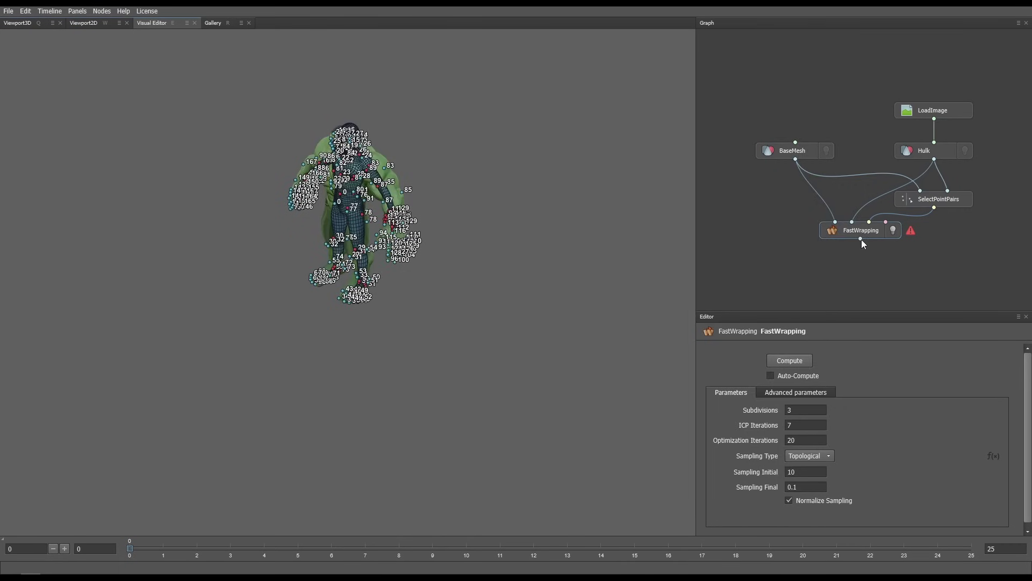
{"action": "left_click", "coordinate": [792, 360]}
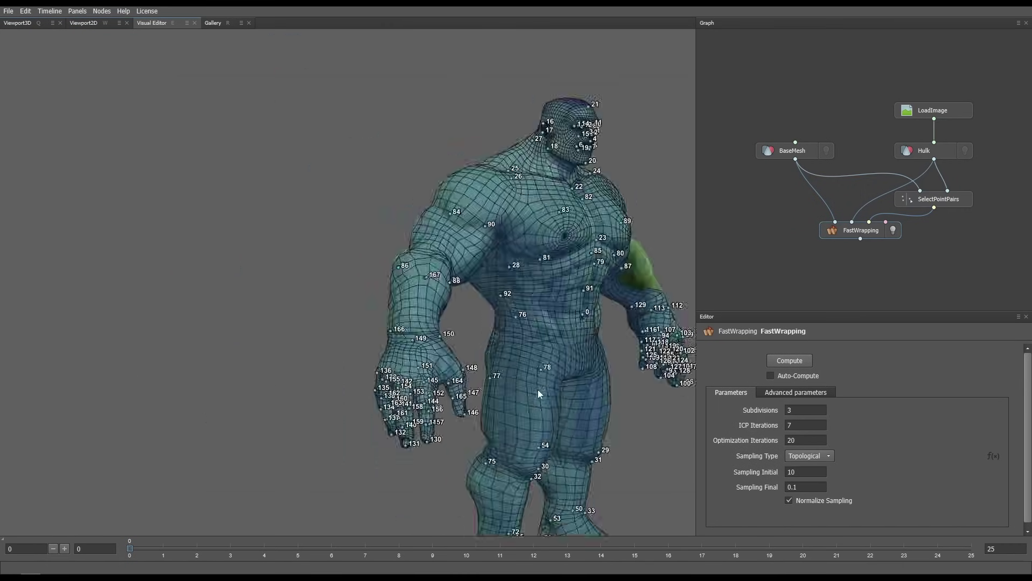
{"action": "left_click_drag", "start_coordinate": [538, 389], "coordinate": [505, 331], "text": "alt"}
{"action": "scroll", "coordinate": [500, 257], "scroll_direction": "up", "scroll_amount": 5}
{"action": "scroll", "coordinate": [500, 262], "scroll_direction": "down", "scroll_amount": 5}
{"action": "scroll", "coordinate": [473, 292], "scroll_direction": "up", "scroll_amount": 2}
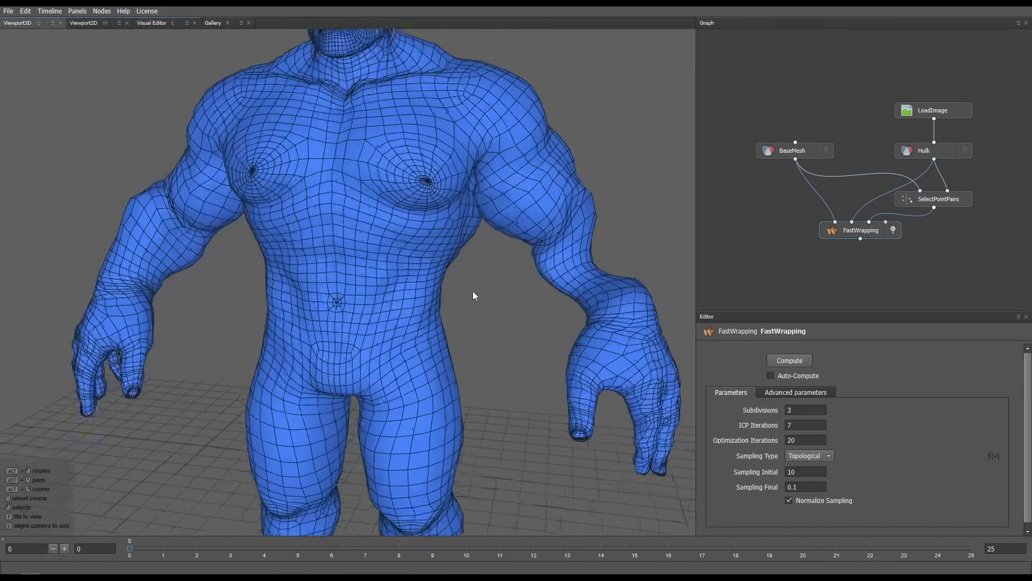
Step: Add point pair 169 on the arm and make room in the node graph
{"action": "left_click", "coordinate": [507, 351]}
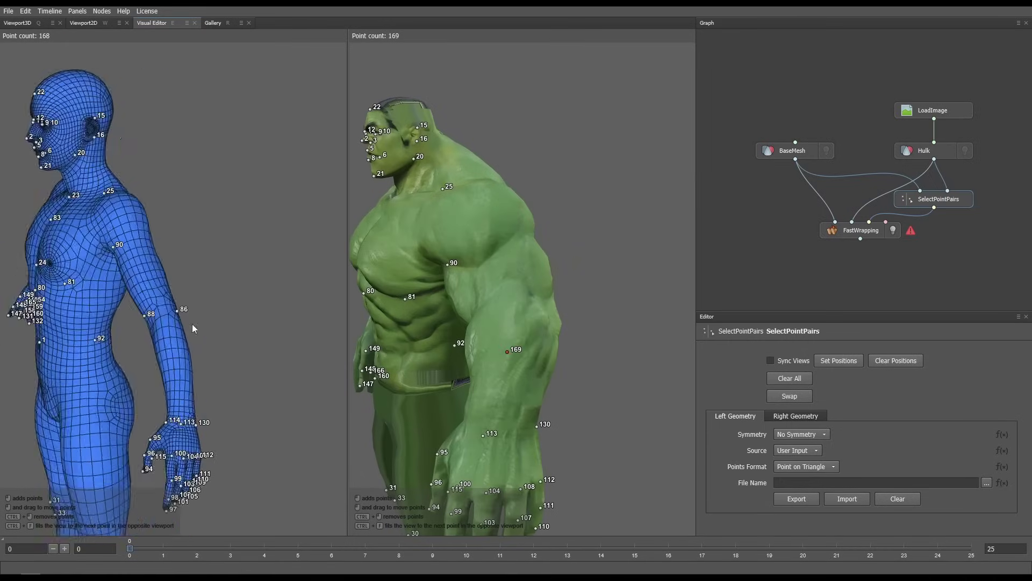
{"action": "scroll", "coordinate": [152, 316], "scroll_direction": "up", "scroll_amount": 3}
{"action": "scroll", "coordinate": [152, 317], "scroll_direction": "down", "scroll_amount": 3}
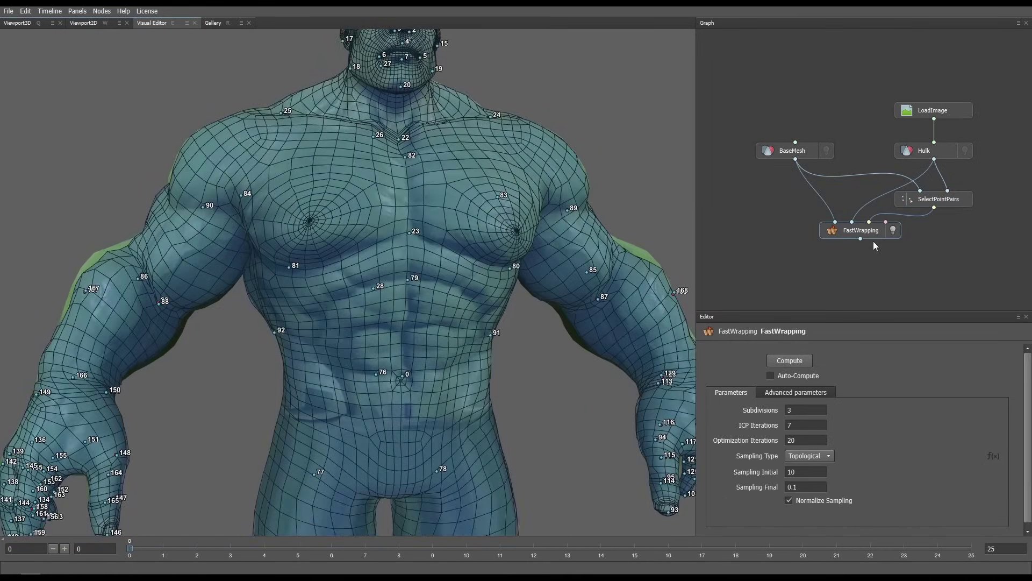
{"action": "middle_click_drag", "start_coordinate": [903, 274], "coordinate": [869, 252]}
{"action": "key", "text": "Tab"}
Step: Add a Wrapping node fed by the meshes and point pairs, and compute it through 3 subdivisions
{"action": "type", "text": "w"}
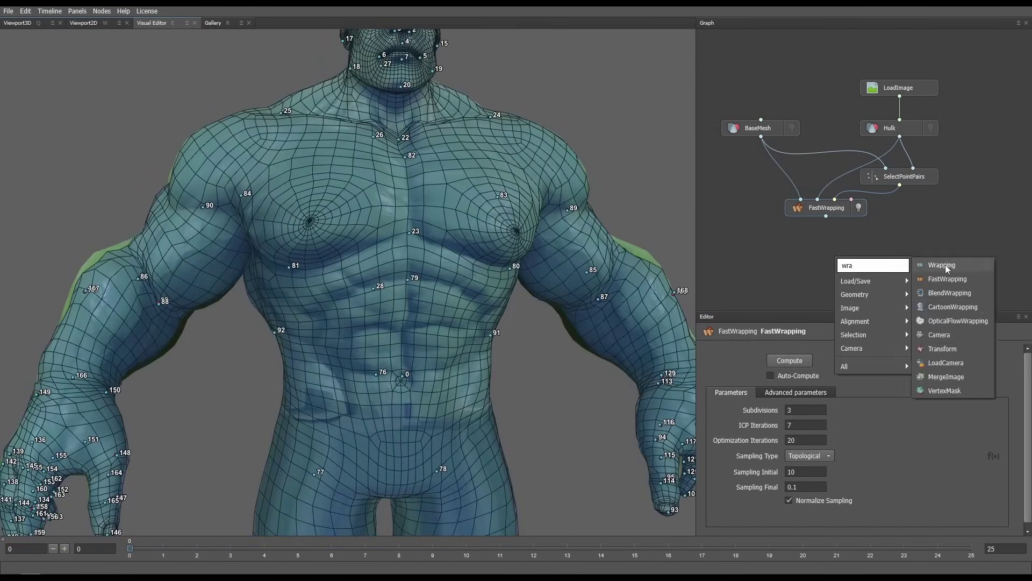
{"action": "left_click", "coordinate": [946, 264]}
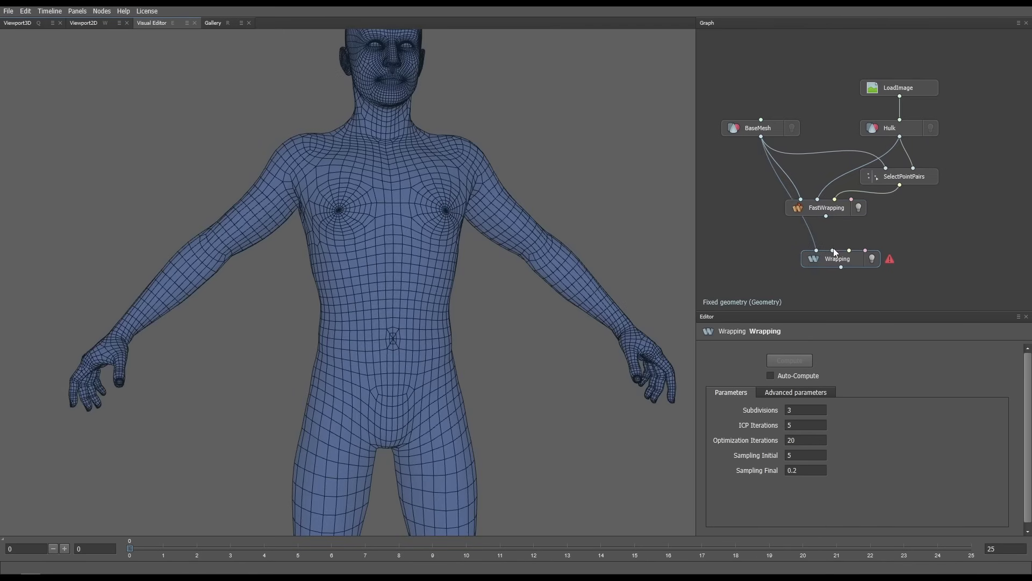
{"action": "left_click_drag", "start_coordinate": [849, 242], "coordinate": [900, 185]}
{"action": "left_click_drag", "start_coordinate": [860, 252], "coordinate": [849, 250]}
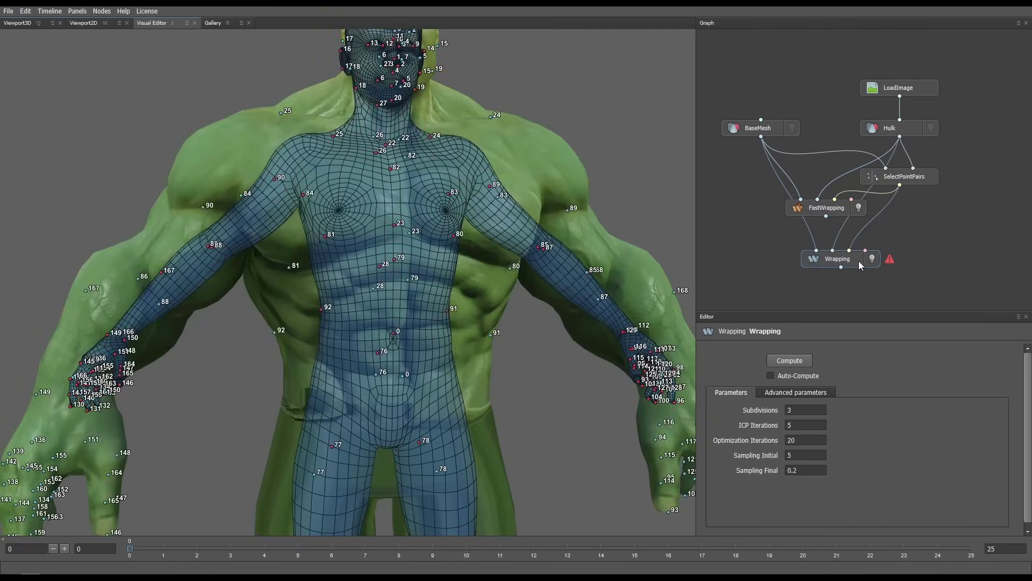
{"action": "left_click", "coordinate": [775, 376]}
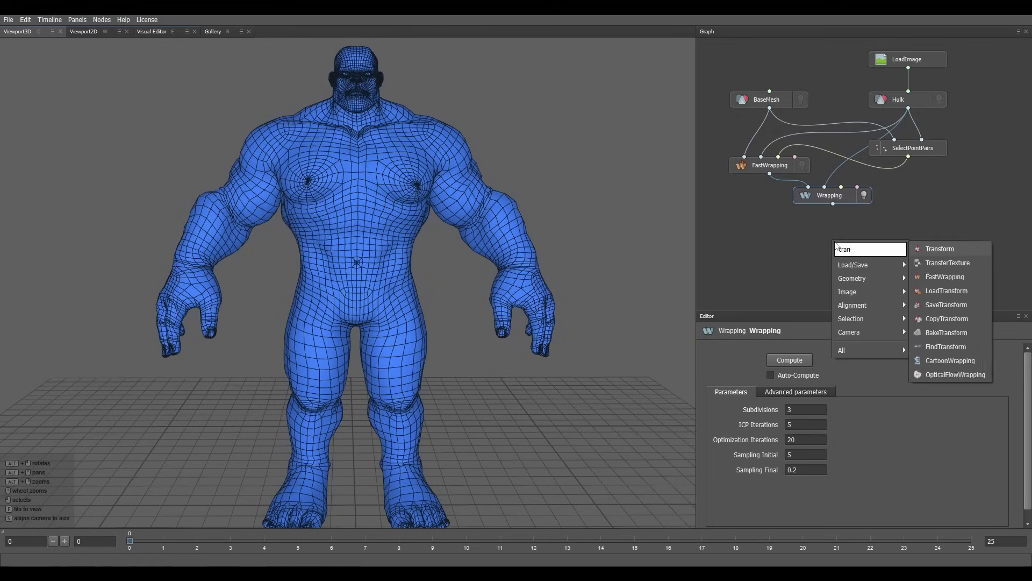
Step: Add a TransferTexture node linked from the Wrapping output and the Hulk mesh
{"action": "left_click", "coordinate": [947, 263]}
{"action": "left_click_drag", "start_coordinate": [842, 230], "coordinate": [833, 205]}
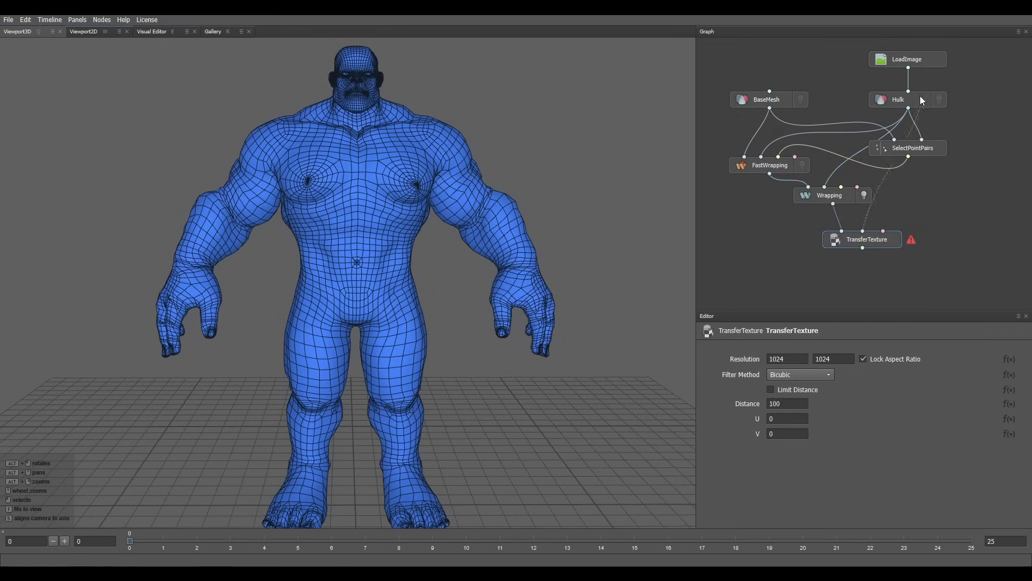
{"action": "left_click_drag", "start_coordinate": [908, 108], "coordinate": [905, 232]}
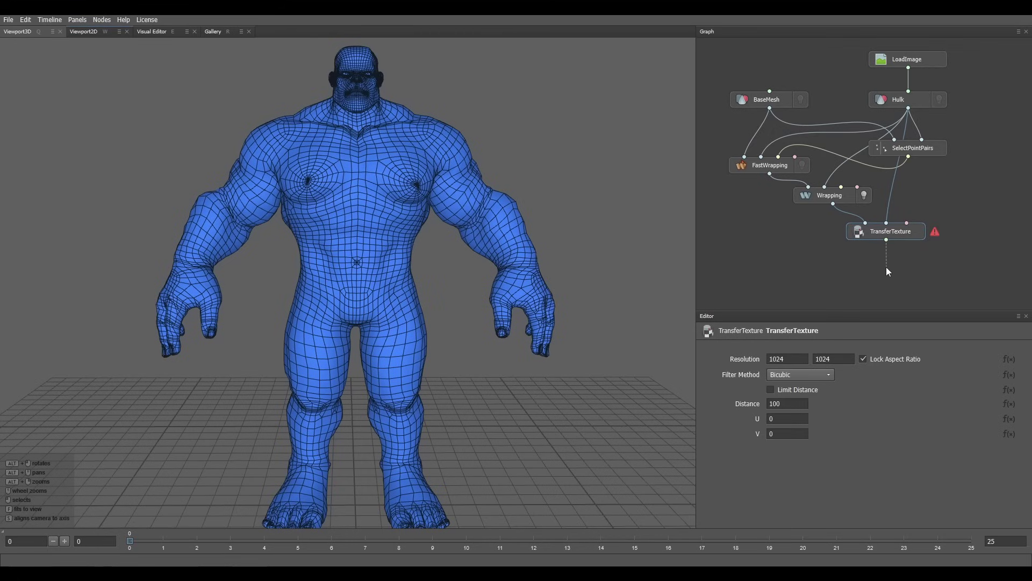
Step: Chain an ExtrapolateImage node off TransferTexture and feed it into a new SetTexture node
{"action": "left_click_drag", "start_coordinate": [888, 272], "coordinate": [888, 272]}
{"action": "mouse_move", "coordinate": [904, 269]}
{"action": "left_click", "coordinate": [807, 270]}
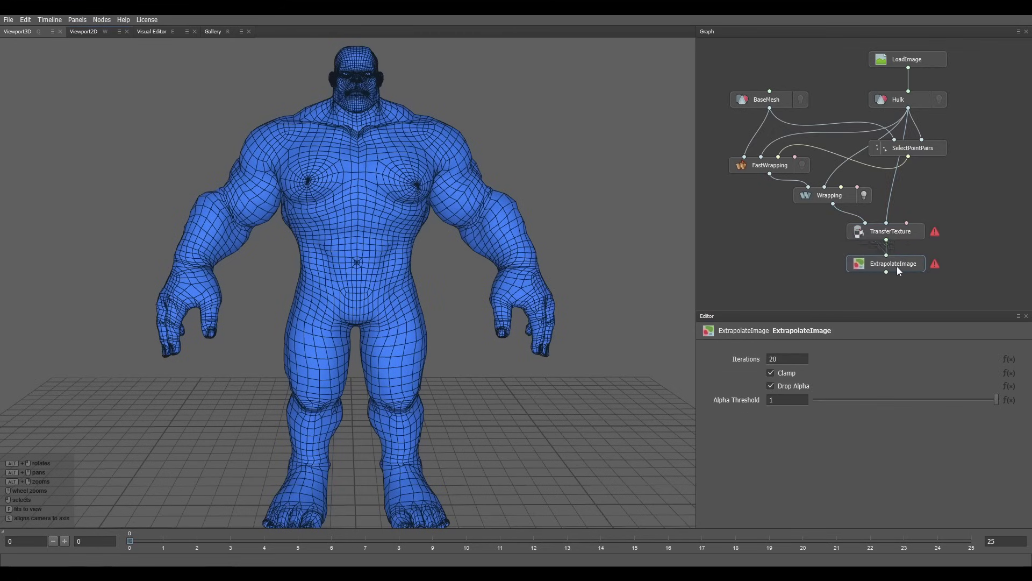
{"action": "right_click", "coordinate": [769, 224]}
{"action": "left_click", "coordinate": [820, 236]}
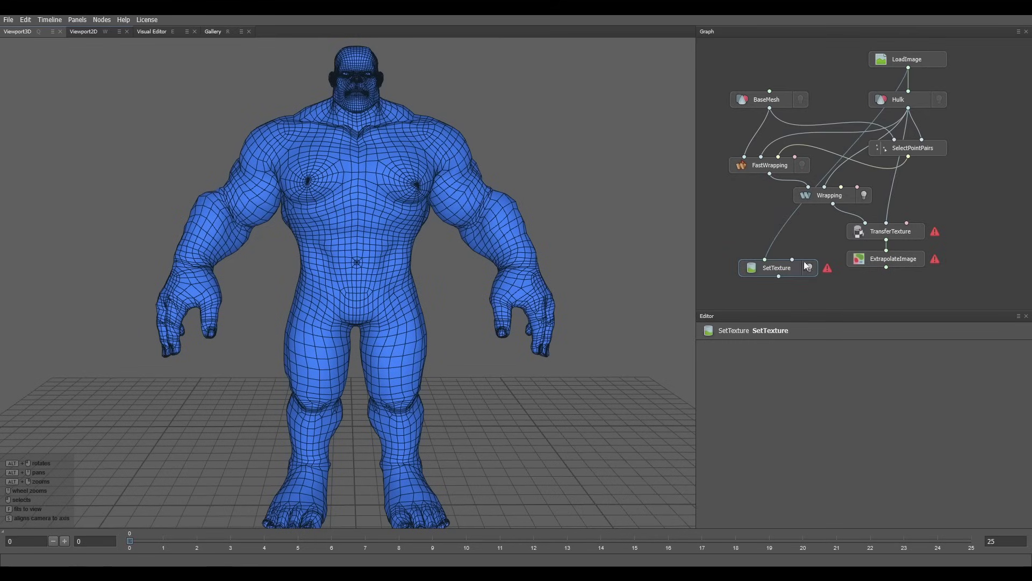
{"action": "left_click_drag", "start_coordinate": [769, 277], "coordinate": [790, 286]}
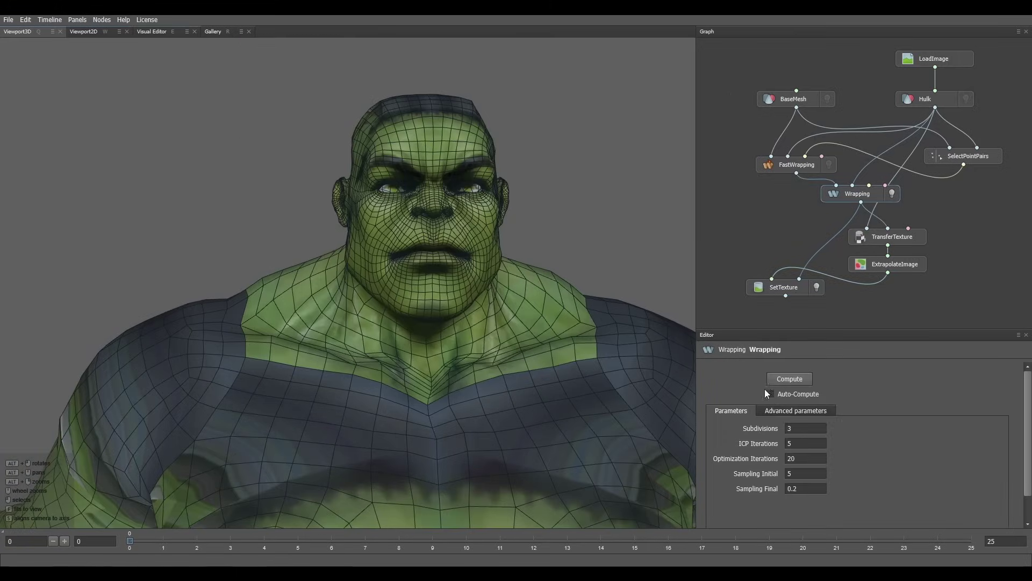
Step: Display the SetTexture result on the head, inspect the UV tiles, then view TransferTexture's settings
{"action": "left_click", "coordinate": [800, 290]}
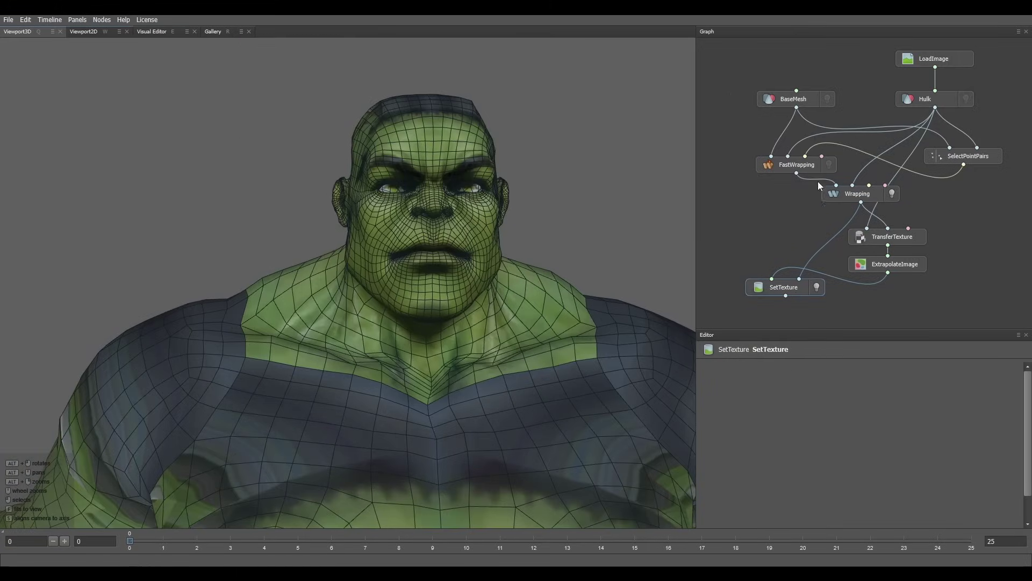
{"action": "left_click_drag", "start_coordinate": [537, 301], "coordinate": [334, 182], "text": "alt"}
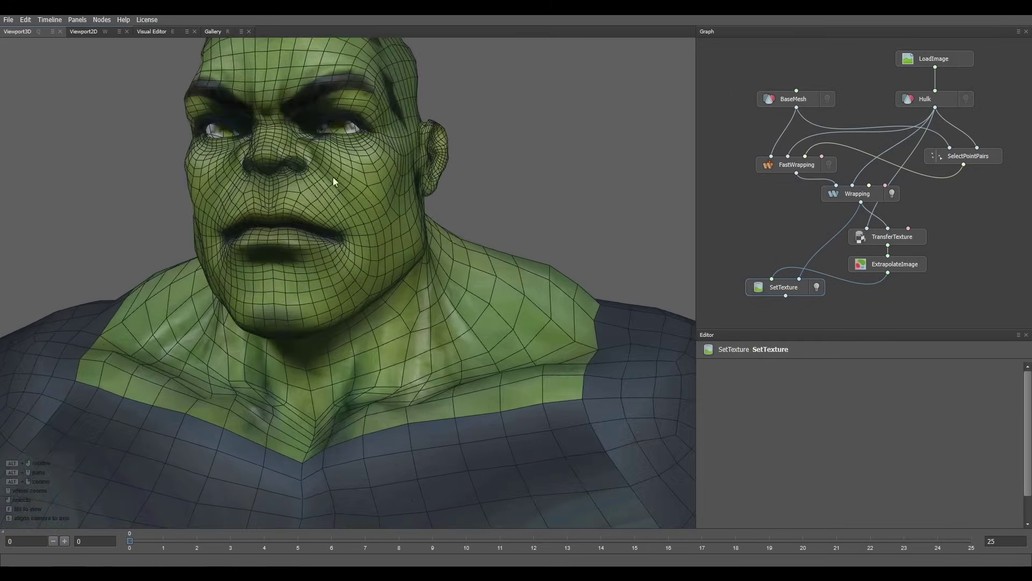
{"action": "left_click", "coordinate": [94, 34]}
{"action": "scroll", "coordinate": [118, 238], "scroll_direction": "up", "scroll_amount": 3}
{"action": "middle_click_drag", "start_coordinate": [173, 240], "coordinate": [269, 258], "text": "alt"}
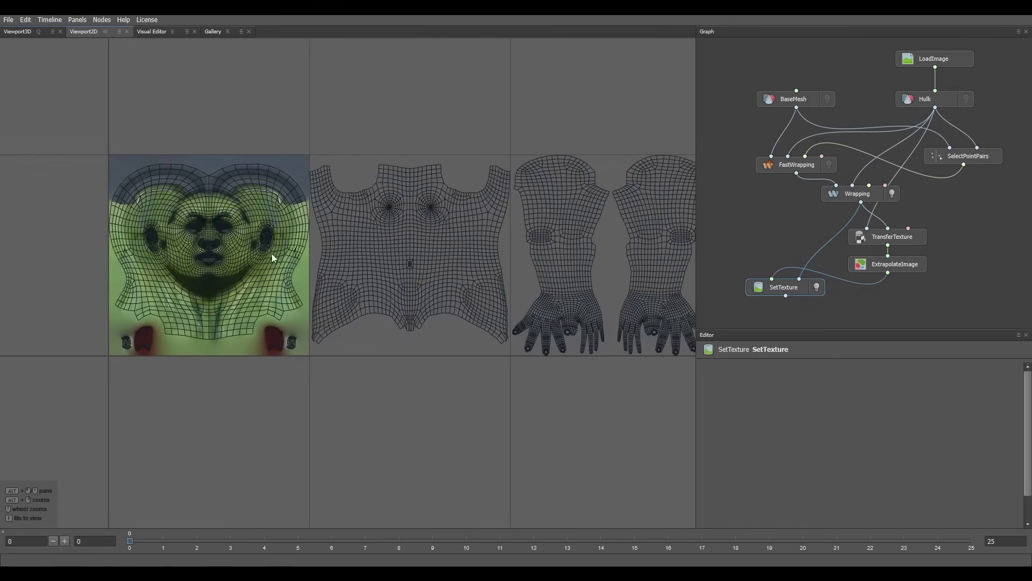
{"action": "scroll", "coordinate": [242, 269], "scroll_direction": "up", "scroll_amount": 5}
{"action": "scroll", "coordinate": [614, 296], "scroll_direction": "down", "scroll_amount": 5}
{"action": "middle_click_drag", "start_coordinate": [615, 296], "coordinate": [496, 334], "text": "alt"}
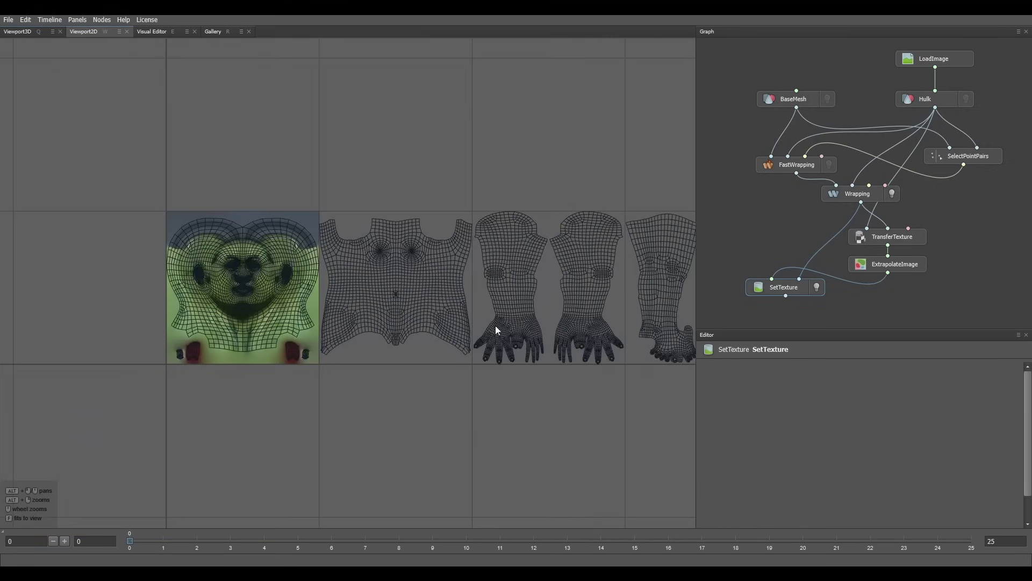
{"action": "scroll", "coordinate": [242, 269], "scroll_direction": "up", "scroll_amount": 3}
{"action": "left_click", "coordinate": [16, 33]}
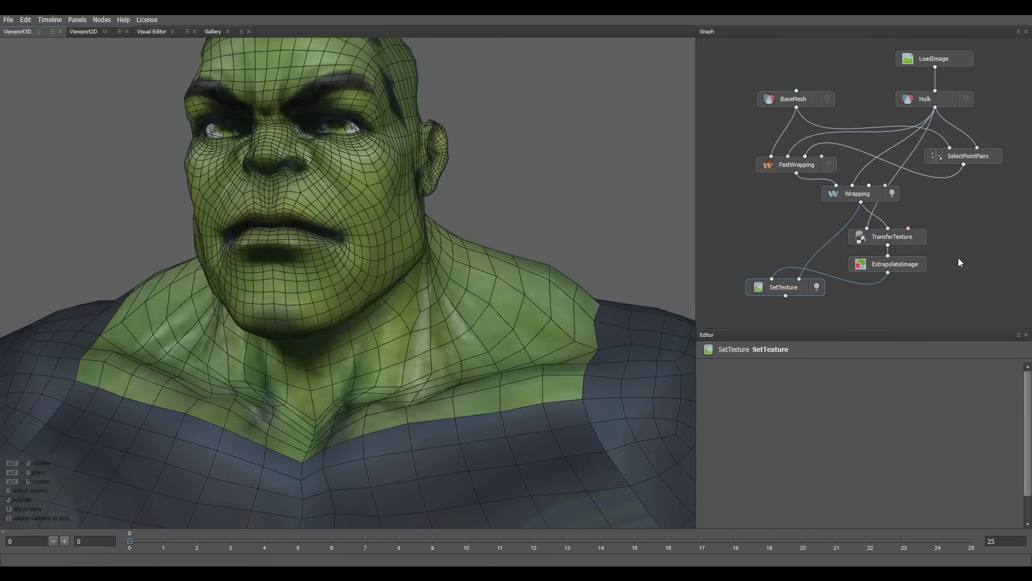
{"action": "left_click", "coordinate": [885, 241]}
Step: Set the TransferTexture U tile offset to 1 and view the whole body
{"action": "double_click", "coordinate": [774, 438]}
{"action": "type", "text": "1024"}
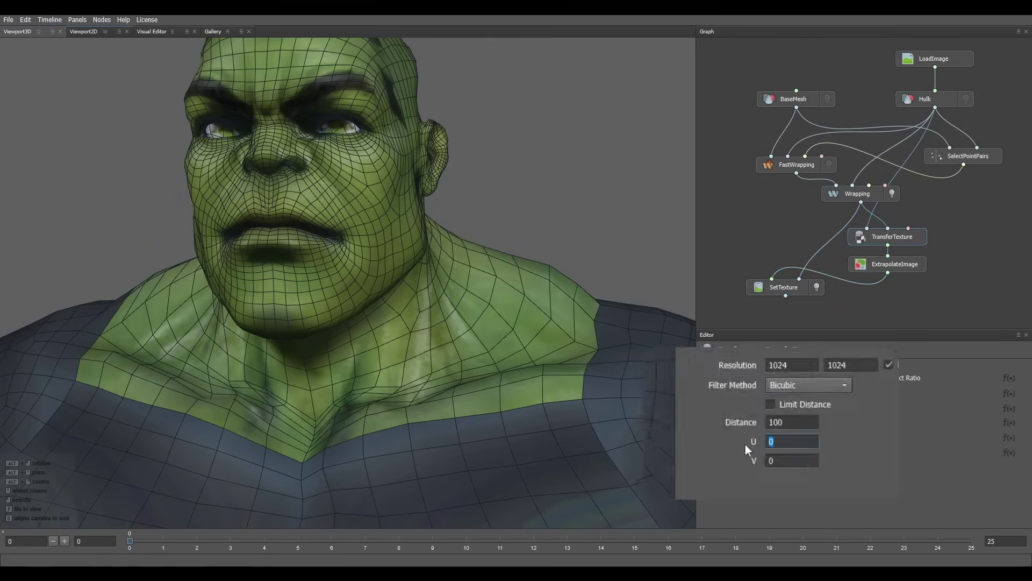
{"action": "key", "text": "Return"}
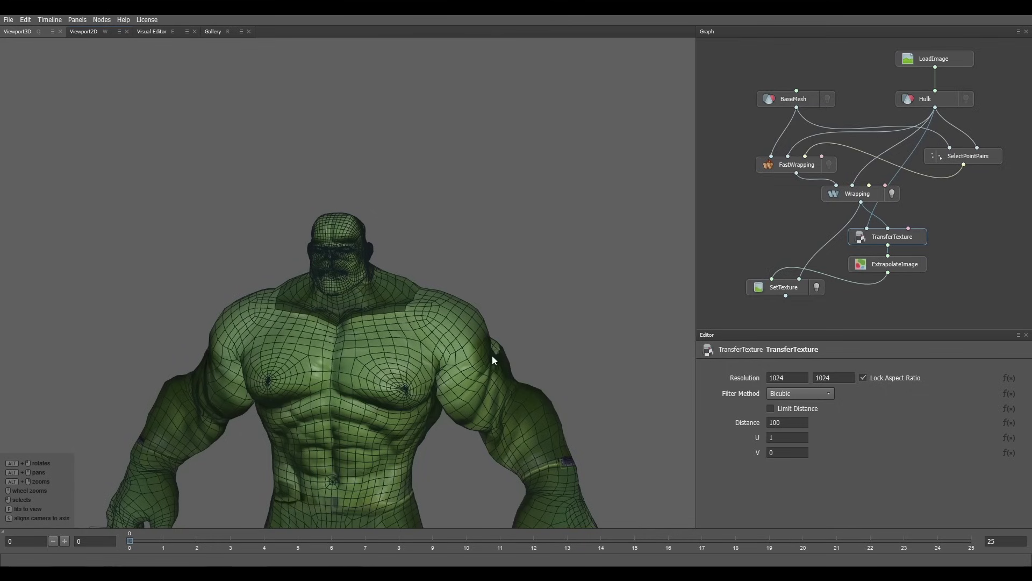
{"action": "mouse_move", "coordinate": [470, 375]}
{"action": "left_mouse_down", "text": "alt"}
{"action": "mouse_move", "coordinate": [457, 399]}
{"action": "mouse_move", "coordinate": [475, 386]}
{"action": "left_mouse_up", "text": "alt"}
{"action": "scroll", "coordinate": [476, 385], "scroll_direction": "down", "scroll_amount": 2}
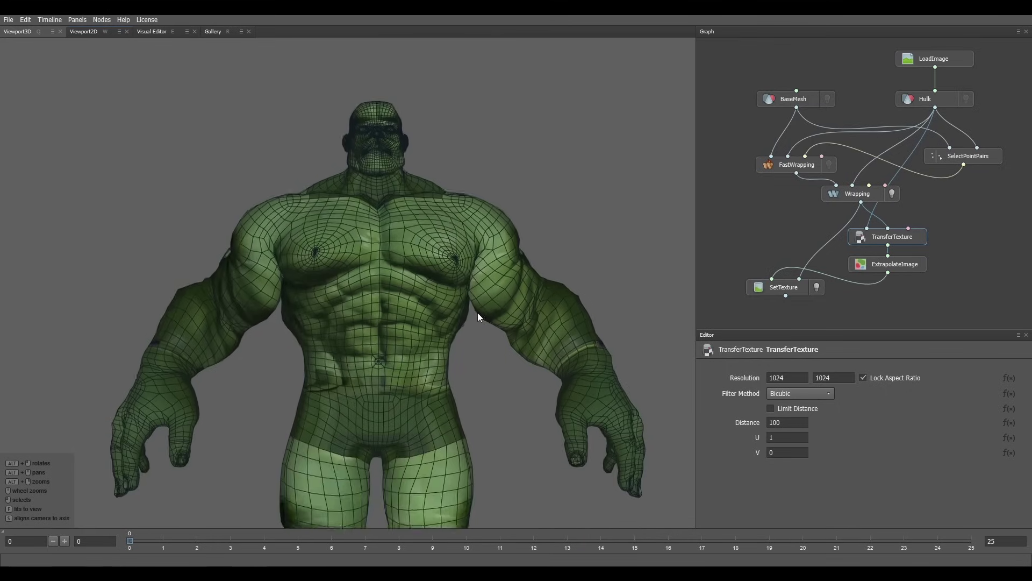
{"action": "left_click_drag", "start_coordinate": [477, 312], "coordinate": [527, 320], "text": "alt"}
Step: Try TransferTexture U tile offsets of 2 and then 3
{"action": "double_click", "coordinate": [749, 439]}
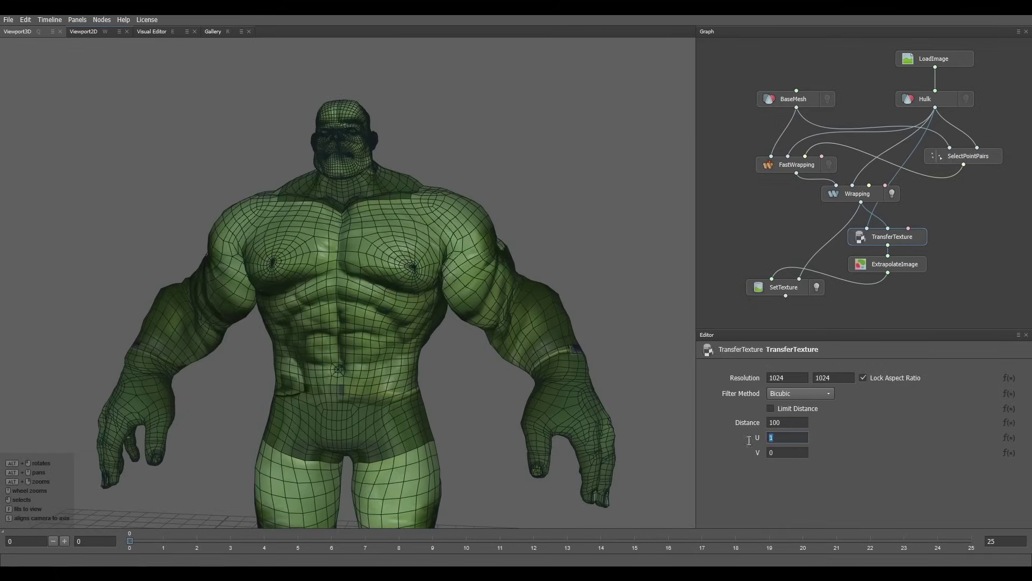
{"action": "key", "text": "Return"}
{"action": "type", "text": "3"}
{"action": "key", "text": "Return"}
{"action": "scroll", "coordinate": [530, 334], "scroll_direction": "down", "scroll_amount": 2}
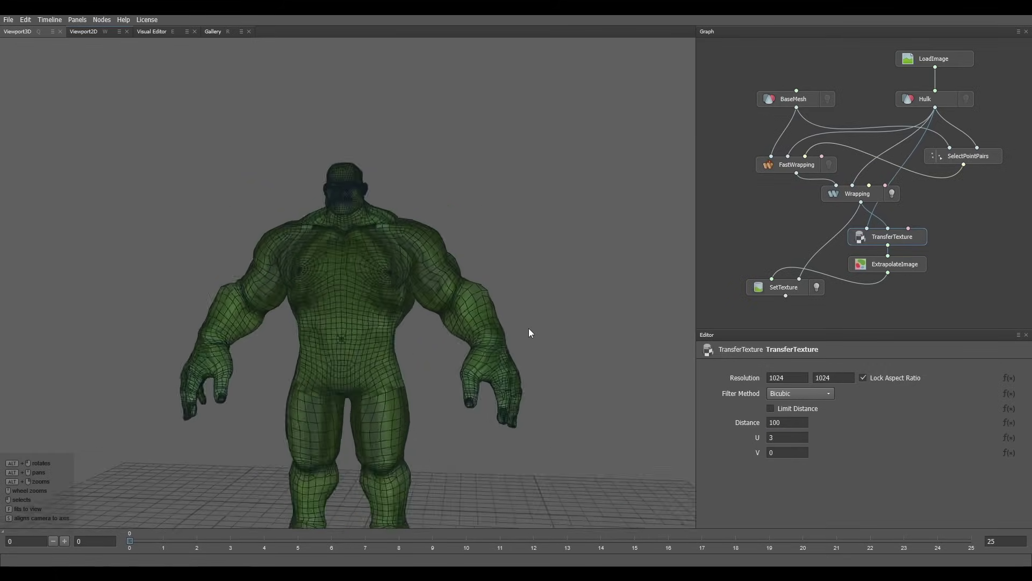
{"action": "scroll", "coordinate": [468, 362], "scroll_direction": "up", "scroll_amount": 5}
{"action": "scroll", "coordinate": [435, 207], "scroll_direction": "down", "scroll_amount": 1}
{"action": "scroll", "coordinate": [435, 207], "scroll_direction": "down", "scroll_amount": 3}
Step: Set the TransferTexture U offset back to 0 to recompute the texture
{"action": "double_click", "coordinate": [787, 437]}
{"action": "type", "text": "0"}
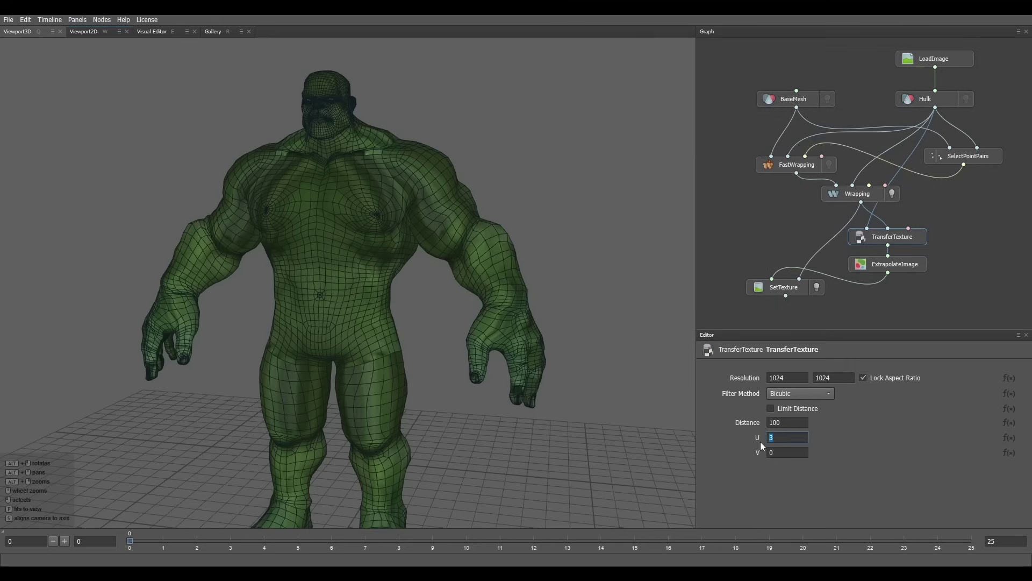
{"action": "key", "text": "Return"}
{"action": "middle_click_drag", "start_coordinate": [875, 286], "coordinate": [853, 239]}
{"action": "right_click", "coordinate": [942, 228]}
Step: Add a SaveGeom node and set its output file location
{"action": "mouse_move", "coordinate": [949, 252]}
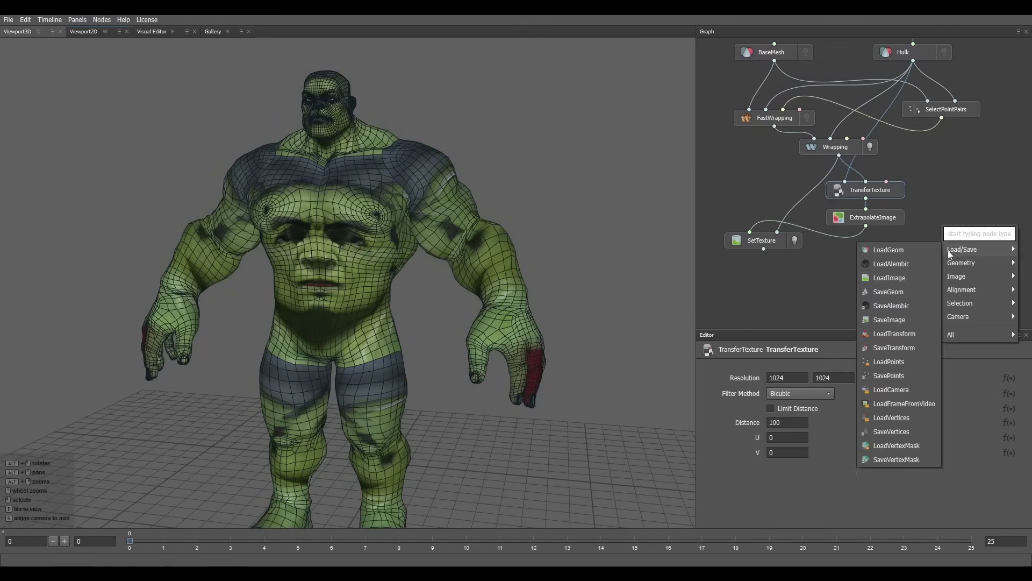
{"action": "left_click", "coordinate": [896, 293]}
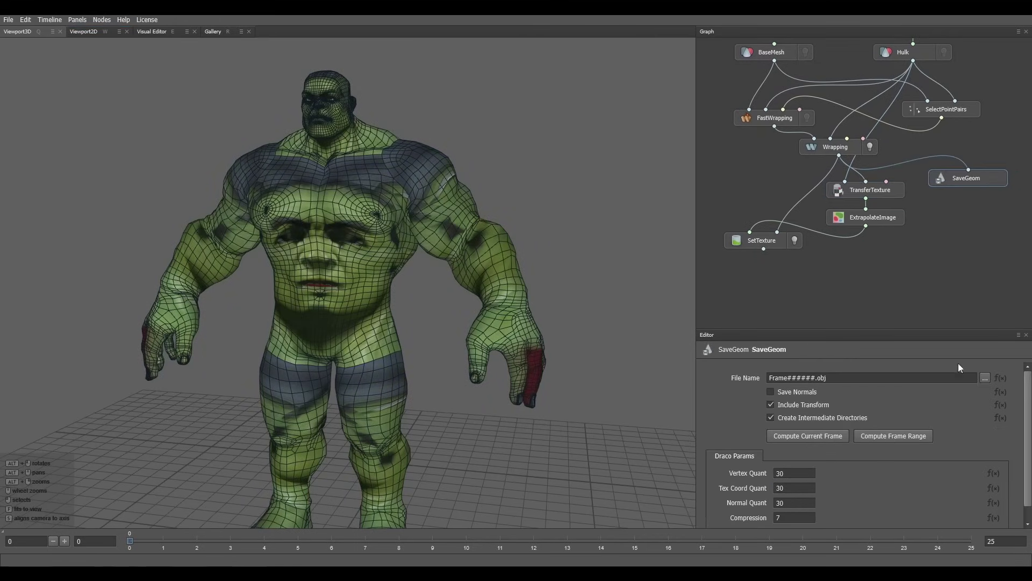
{"action": "left_click", "coordinate": [985, 377]}
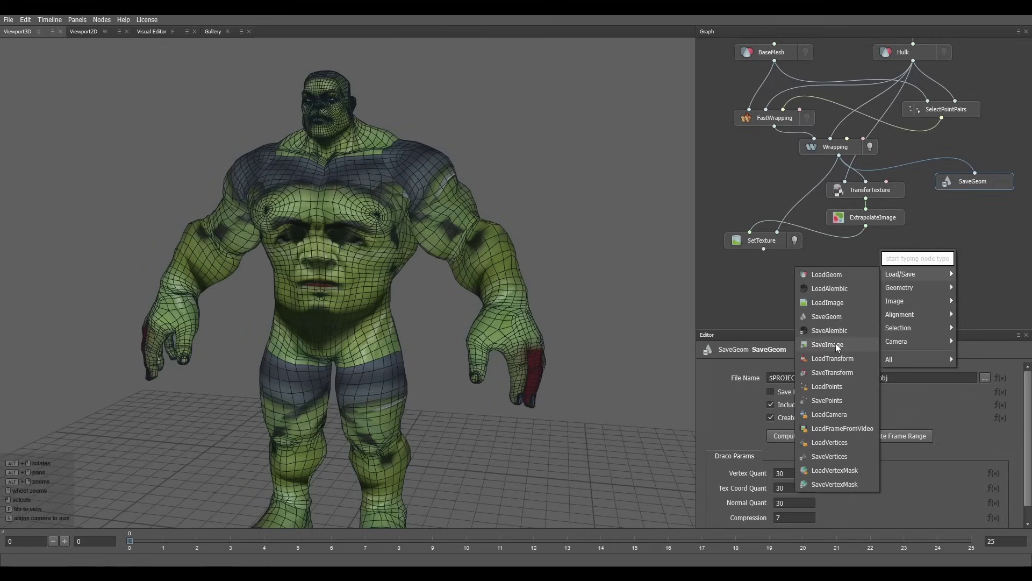
Step: Add a SaveImage node saving to $PROJECT_DIR/Exports/Face.png in PNG format
{"action": "left_click", "coordinate": [837, 345]}
{"action": "scroll", "coordinate": [860, 430], "scroll_direction": "down", "scroll_amount": 2}
{"action": "scroll", "coordinate": [860, 430], "scroll_direction": "up", "scroll_amount": 2}
{"action": "left_click", "coordinate": [805, 419]}
{"action": "left_click", "coordinate": [985, 377]}
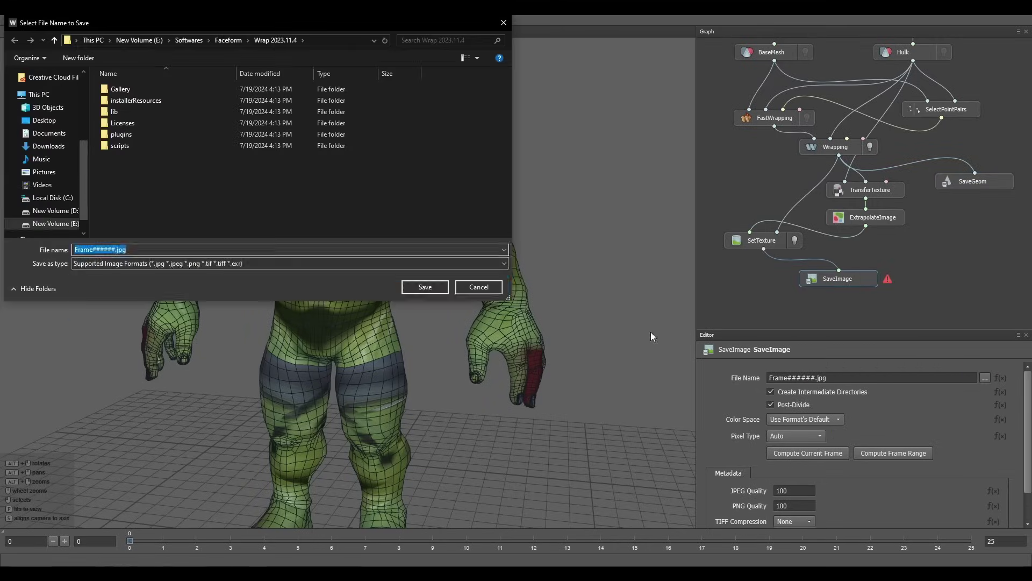
{"action": "scroll", "coordinate": [43, 134], "scroll_direction": "up", "scroll_amount": 5}
{"action": "left_click", "coordinate": [43, 102]}
{"action": "double_click", "coordinate": [121, 100]}
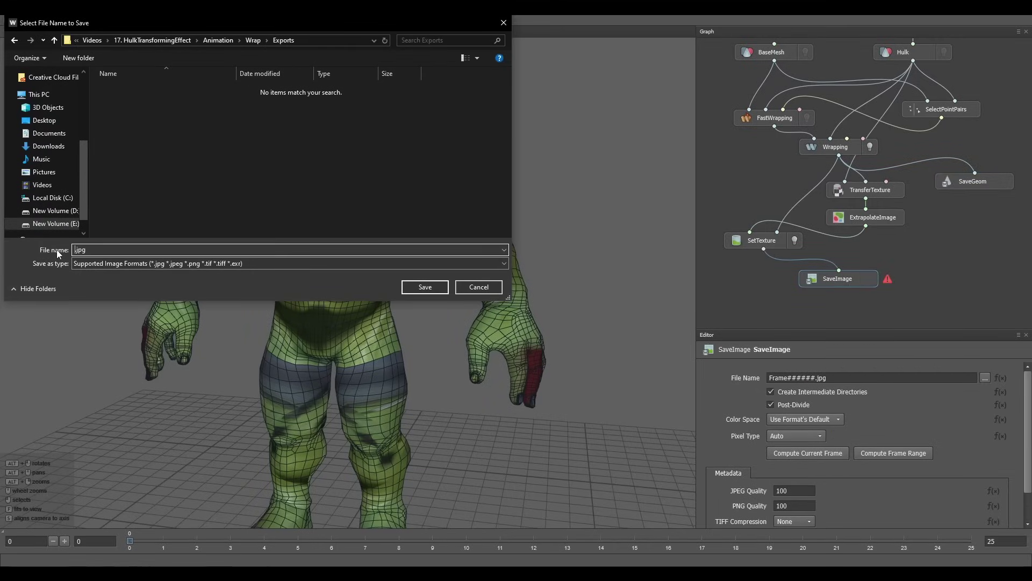
{"action": "left_click", "coordinate": [97, 263]}
{"action": "left_click", "coordinate": [112, 290]}
{"action": "key", "text": "Return"}
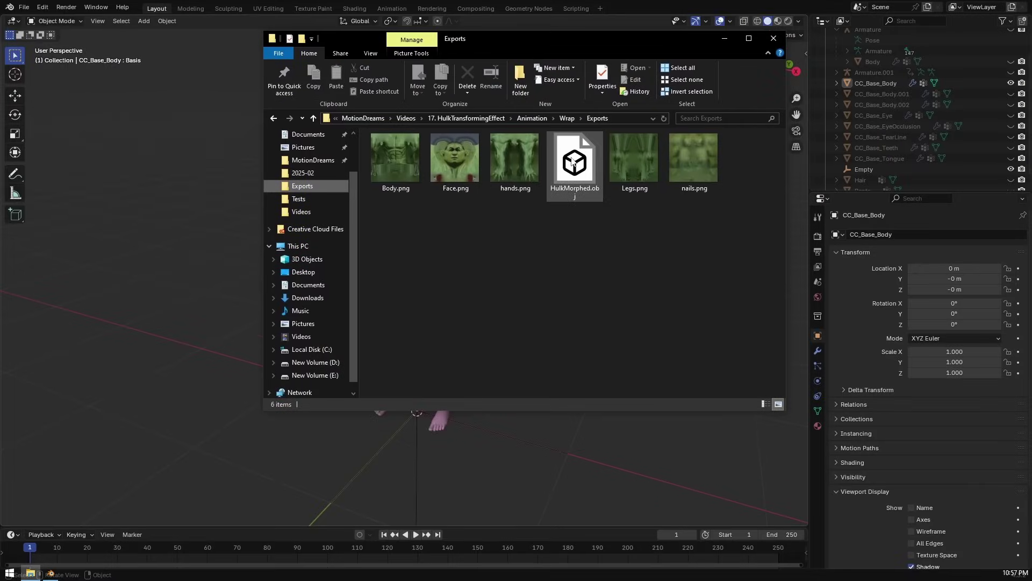
Step: Import HulkMorphed.obj, scale it to 0.1 and frame it in the view
{"action": "left_click_drag", "start_coordinate": [573, 162], "coordinate": [473, 157]}
{"action": "key", "text": "Return"}
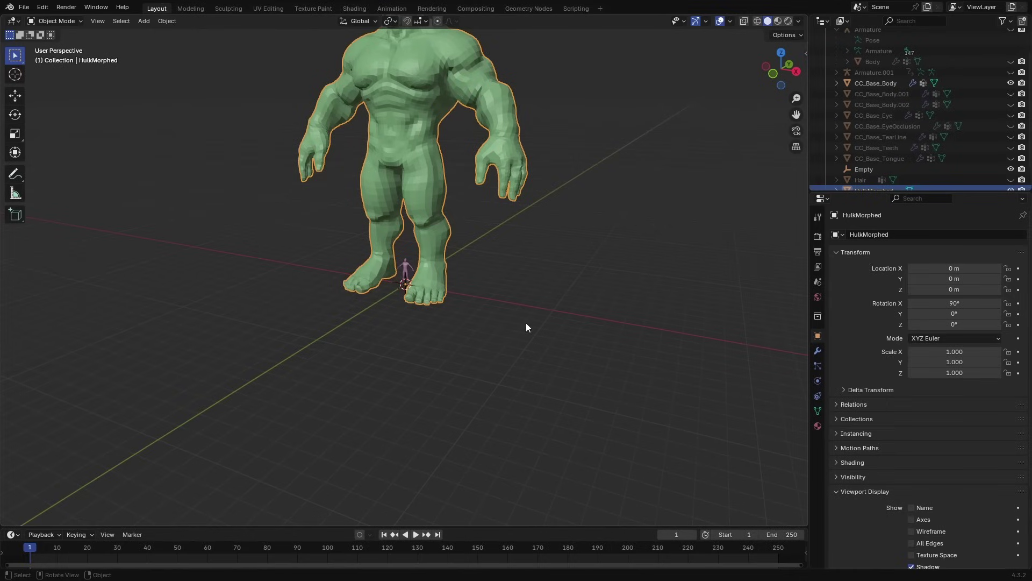
{"action": "type", "text": "s.1"}
{"action": "key", "text": "Return"}
{"action": "key", "text": "KP_Decimal"}
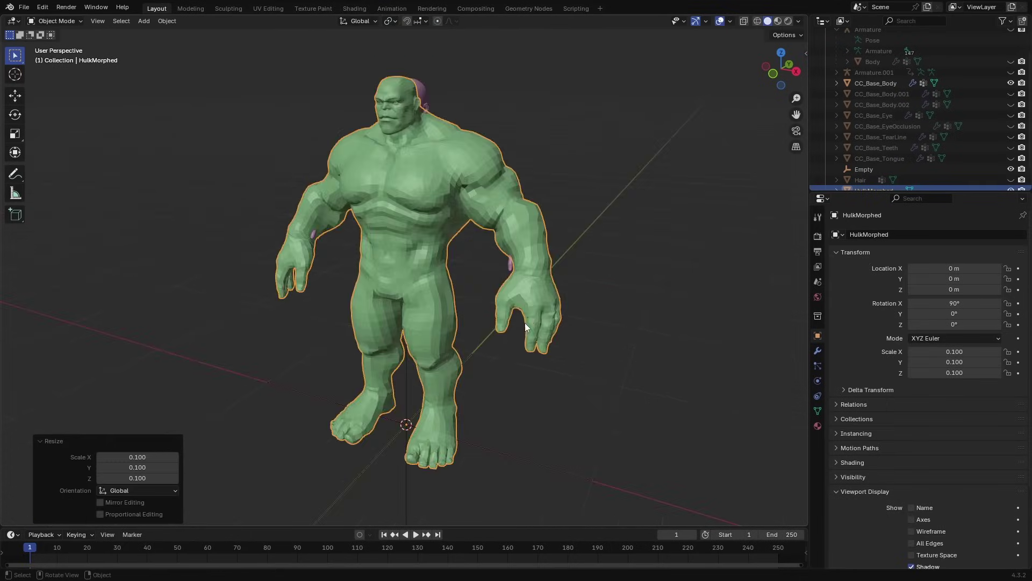
Step: Shade the HulkMorphed mesh smooth
{"action": "middle_click_drag", "start_coordinate": [525, 322], "coordinate": [446, 169]}
{"action": "right_click", "coordinate": [446, 169]}
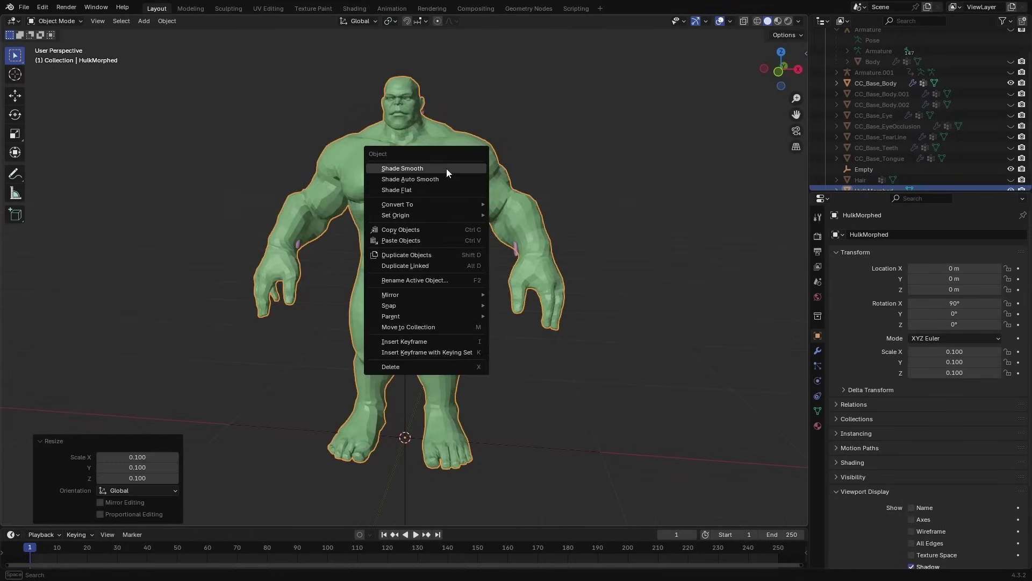
{"action": "left_click", "coordinate": [446, 169]}
Step: From an angled front view, select CC_Base_Body and then HulkMorphed
{"action": "middle_click_drag", "start_coordinate": [618, 275], "coordinate": [495, 329]}
{"action": "scroll", "coordinate": [906, 97], "scroll_direction": "up", "scroll_amount": 2}
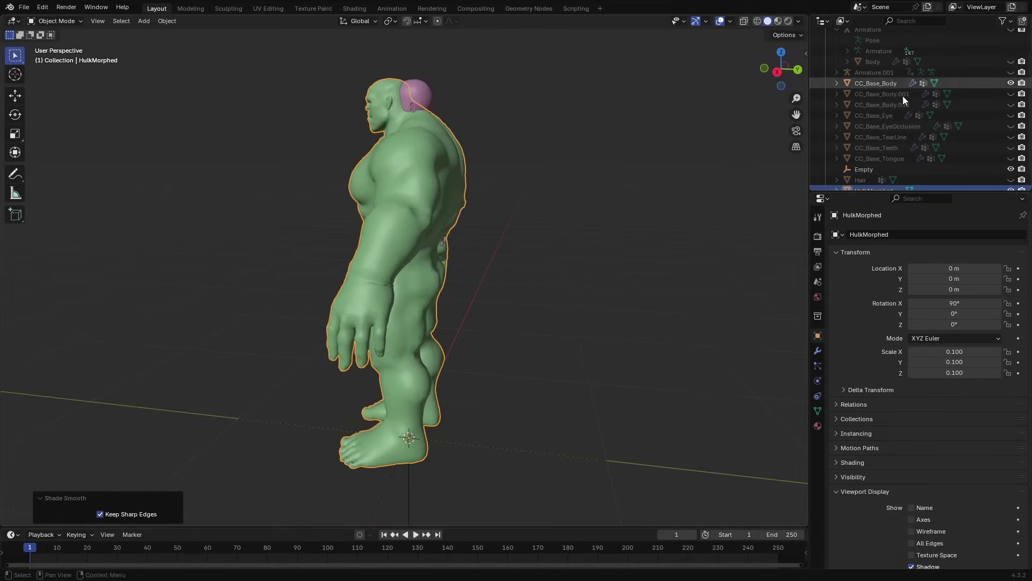
{"action": "left_click", "coordinate": [908, 97]}
{"action": "middle_click_drag", "start_coordinate": [551, 155], "coordinate": [421, 176]}
{"action": "left_click", "coordinate": [421, 129]}
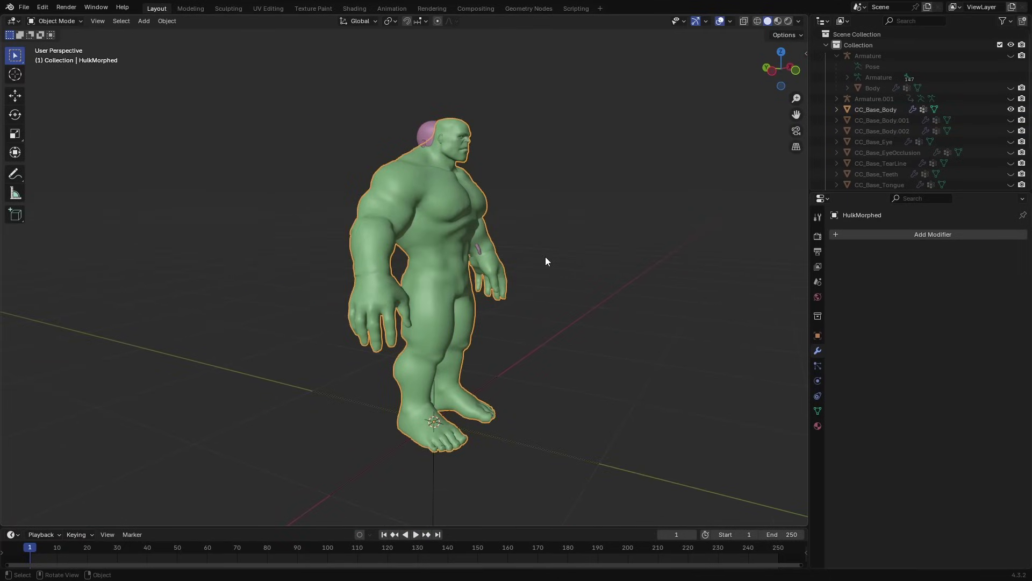
{"action": "middle_click_drag", "start_coordinate": [579, 264], "coordinate": [409, 130]}
{"action": "left_click", "coordinate": [409, 130]}
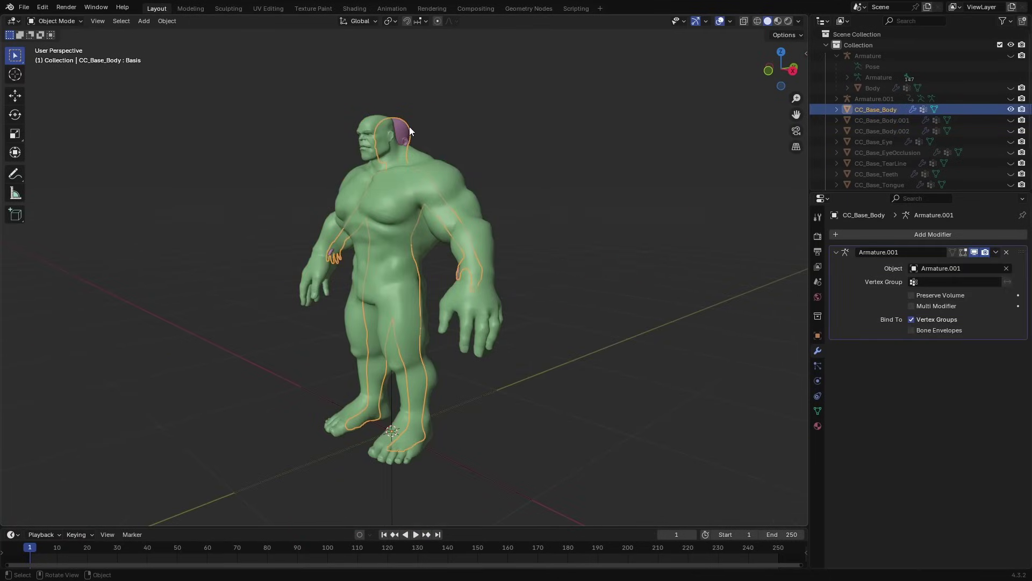
{"action": "left_click", "coordinate": [378, 131]}
Step: Show the Transform sidebar and apply rotation and scale to HulkMorphed
{"action": "key", "text": "n"}
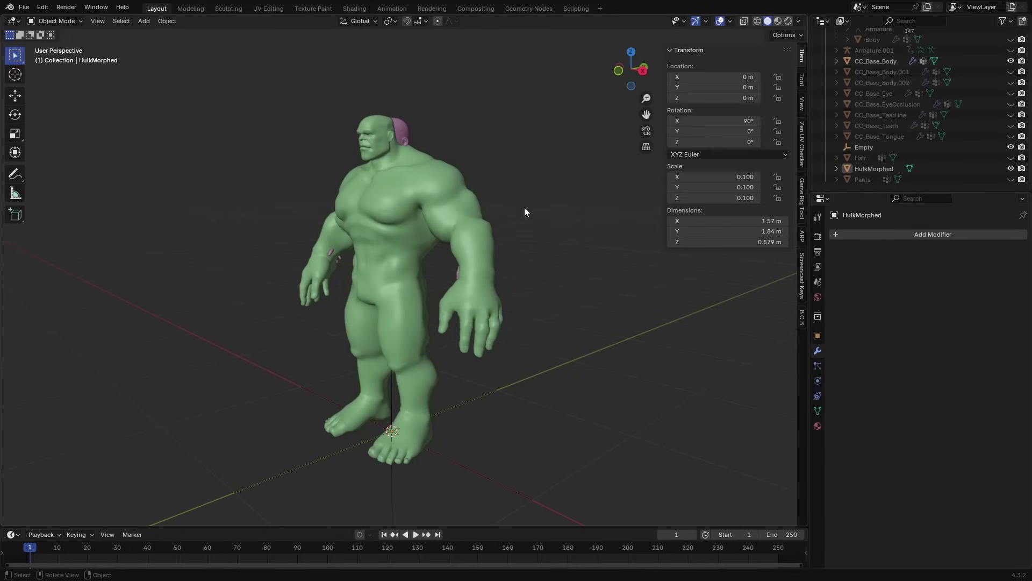
{"action": "left_click", "coordinate": [428, 191]}
{"action": "key", "text": "ctrl+a"}
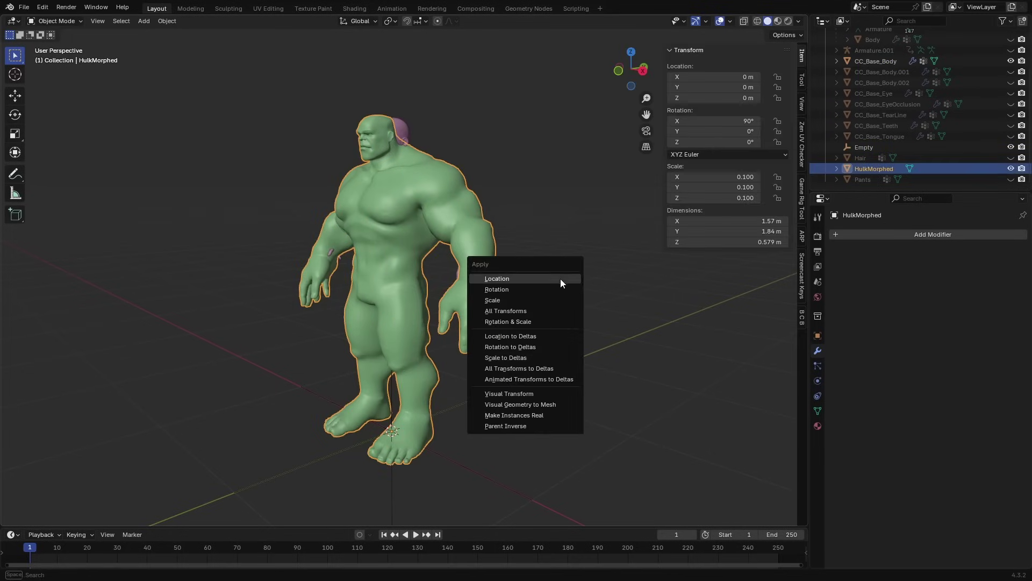
{"action": "left_click", "coordinate": [534, 323]}
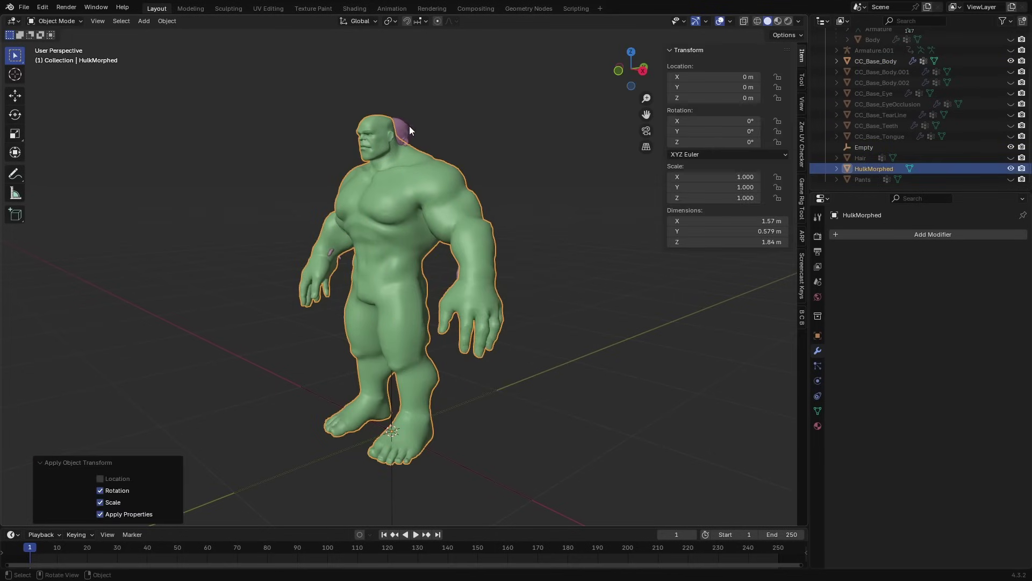
Step: Join HulkMorphed into CC_Base_Body as a shape key via Join as Shapes
{"action": "left_click", "coordinate": [406, 125], "text": "shift"}
{"action": "left_click", "coordinate": [818, 411]}
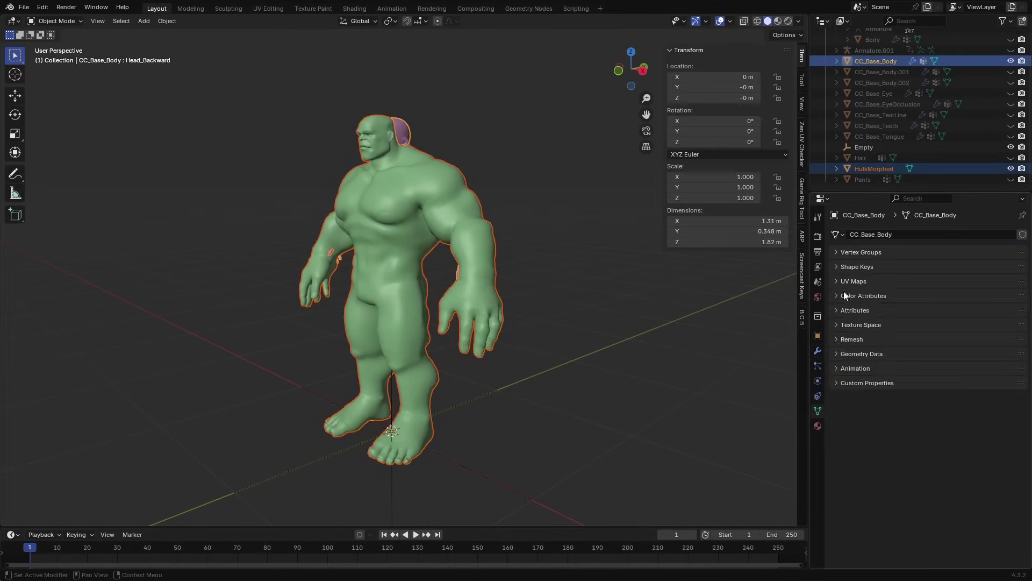
{"action": "left_click", "coordinate": [845, 266]}
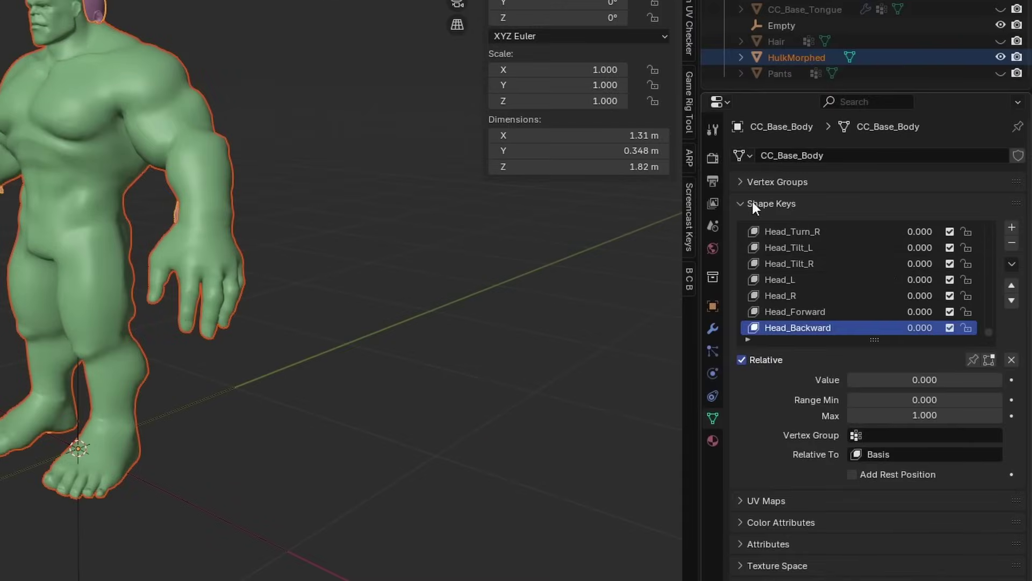
{"action": "left_click", "coordinate": [1011, 265]}
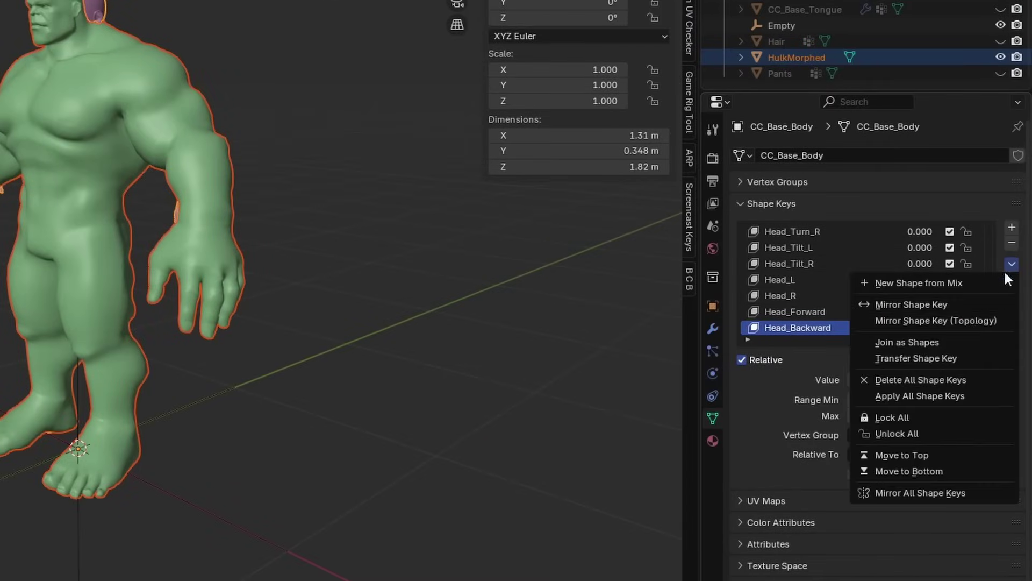
{"action": "left_click", "coordinate": [937, 343]}
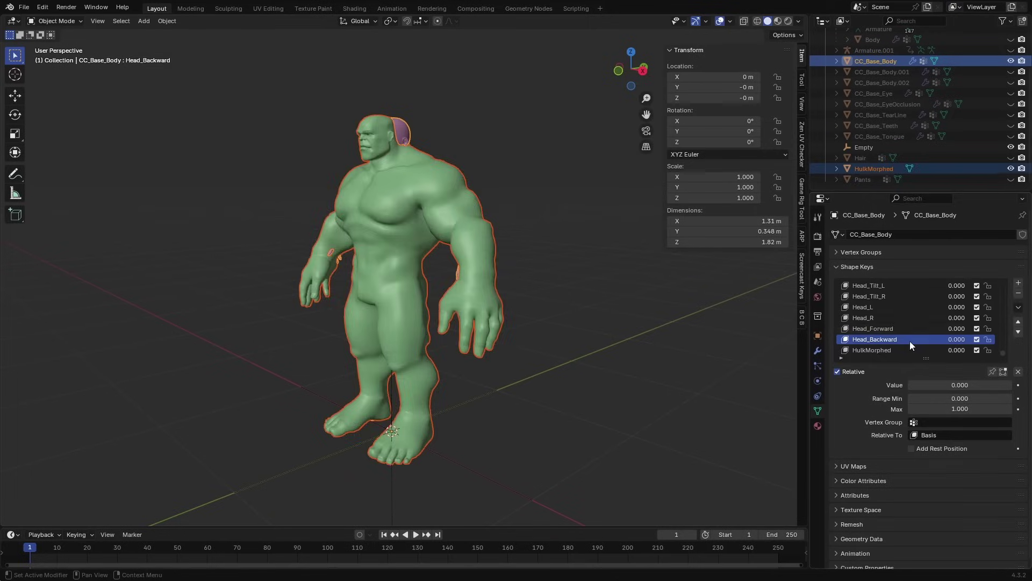
Step: Preview the HulkMorphed shape key value with the armature modifier toggled off and back on
{"action": "left_click", "coordinate": [885, 61]}
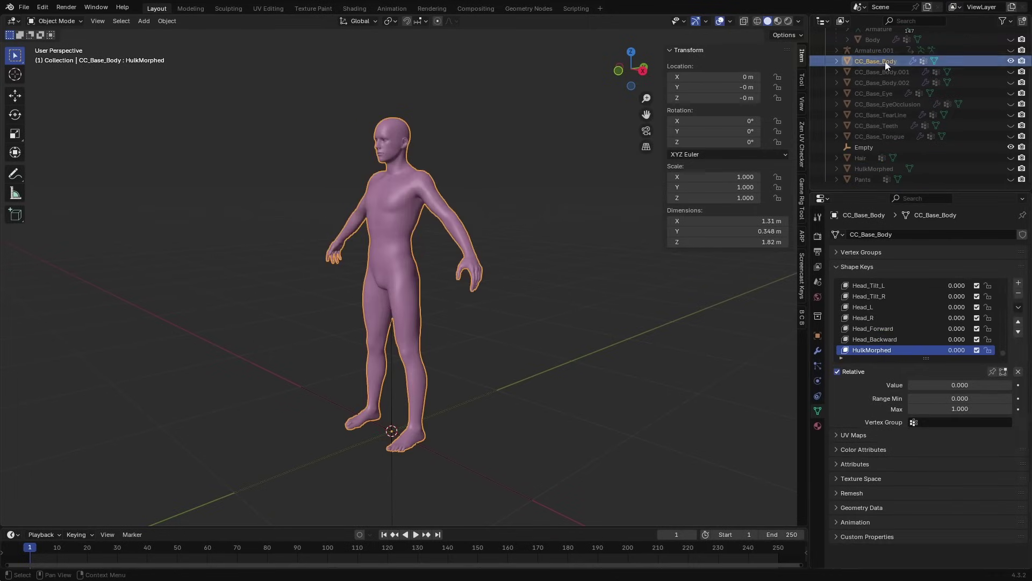
{"action": "mouse_move", "coordinate": [959, 385]}
{"action": "left_mouse_down"}
{"action": "mouse_move", "coordinate": [1010, 385]}
{"action": "mouse_move", "coordinate": [960, 385]}
{"action": "left_mouse_up"}
{"action": "left_click", "coordinate": [818, 350]}
{"action": "left_click", "coordinate": [975, 252]}
{"action": "left_click", "coordinate": [818, 411]}
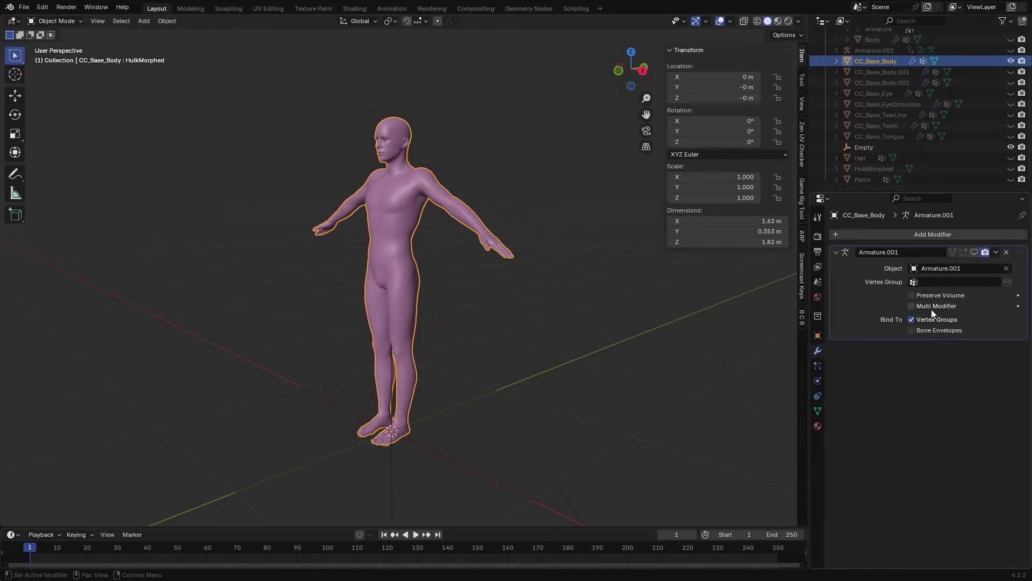
{"action": "left_click", "coordinate": [975, 252]}
{"action": "left_click", "coordinate": [996, 252]}
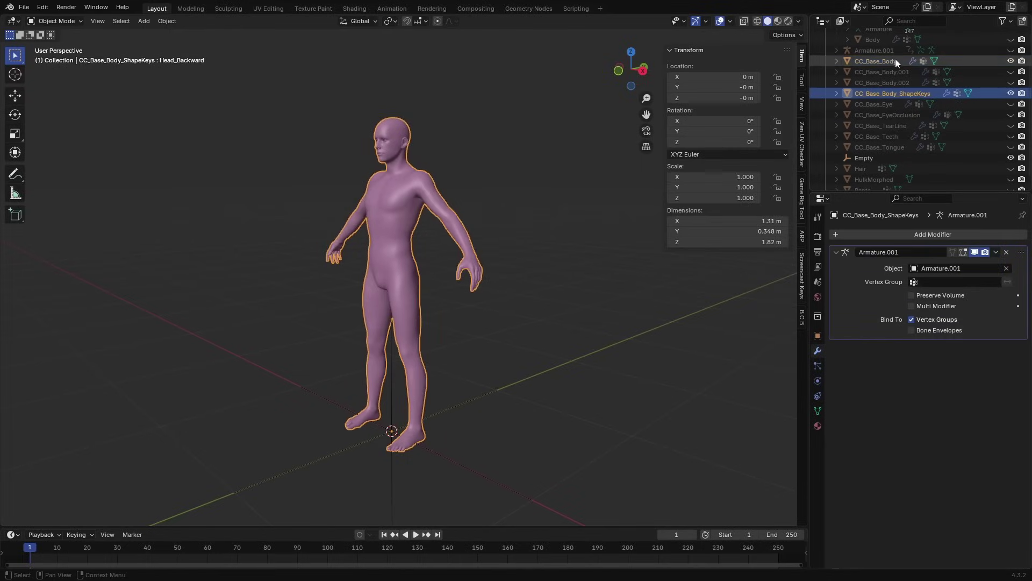
Step: Try applying the Armature modifier on CC_Base_Body and open the shape key specials
{"action": "left_click", "coordinate": [898, 62]}
{"action": "left_click", "coordinate": [997, 252]}
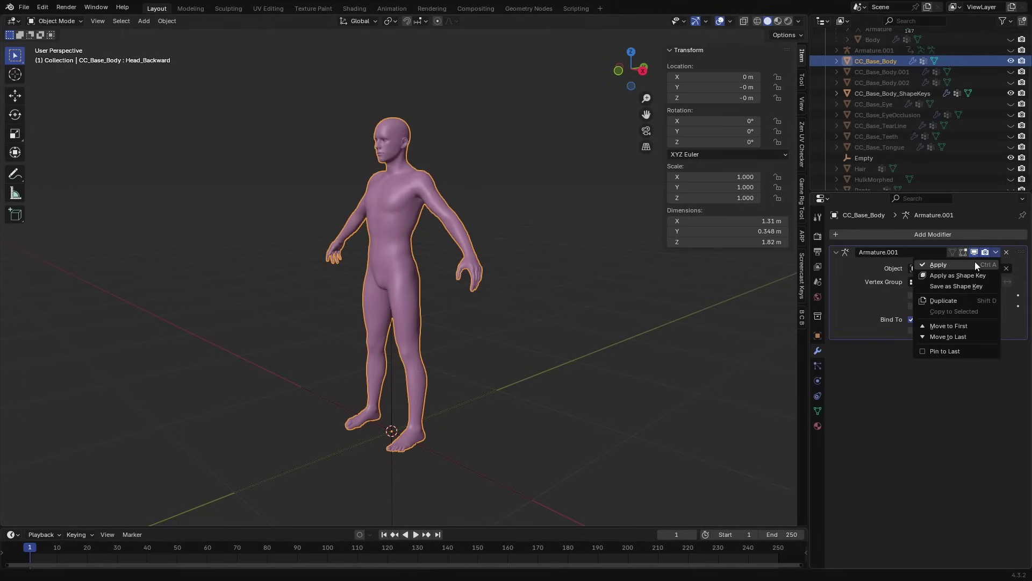
{"action": "left_click", "coordinate": [974, 263]}
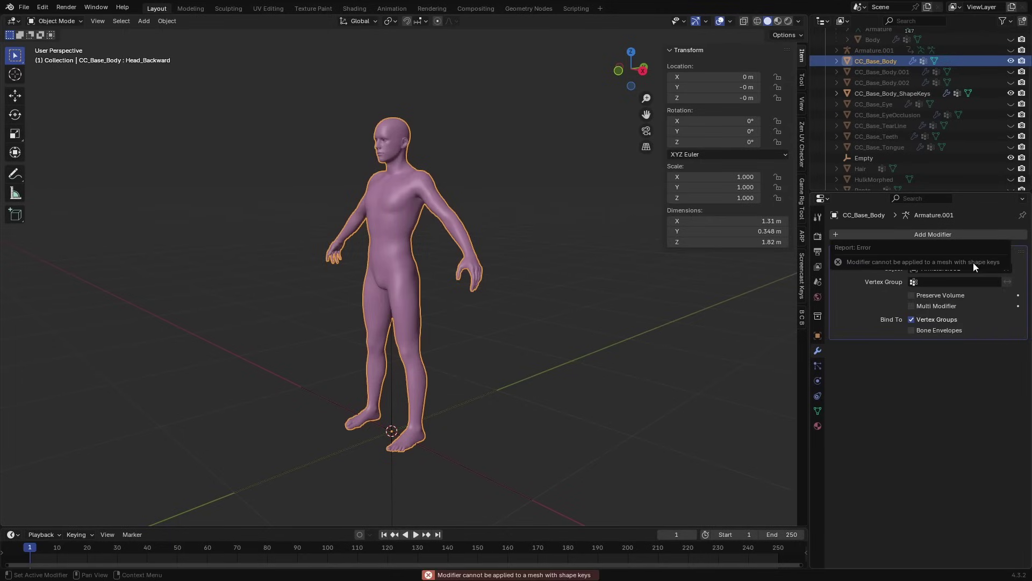
{"action": "left_click", "coordinate": [817, 410]}
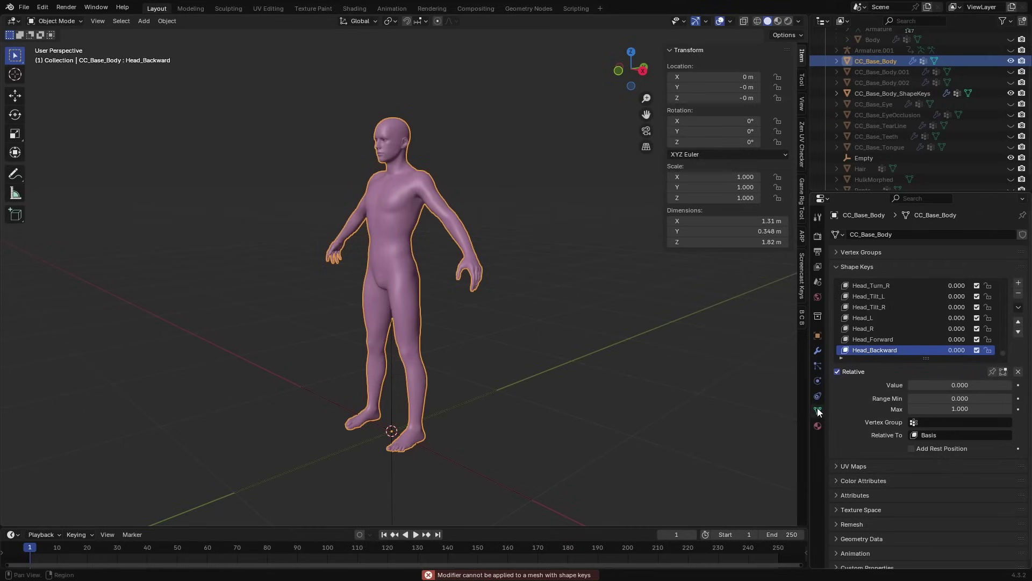
{"action": "left_click", "coordinate": [1018, 310]}
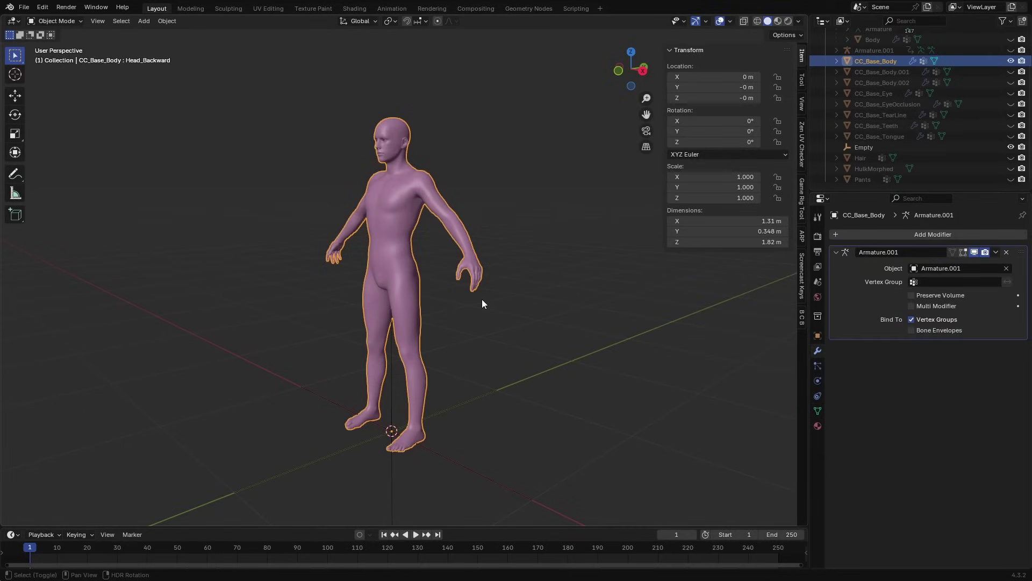
Step: Duplicate the body in place and rename the copy CC_Base_Body_ShapeKeys
{"action": "key", "text": "shift+d"}
{"action": "right_click", "coordinate": [532, 279]}
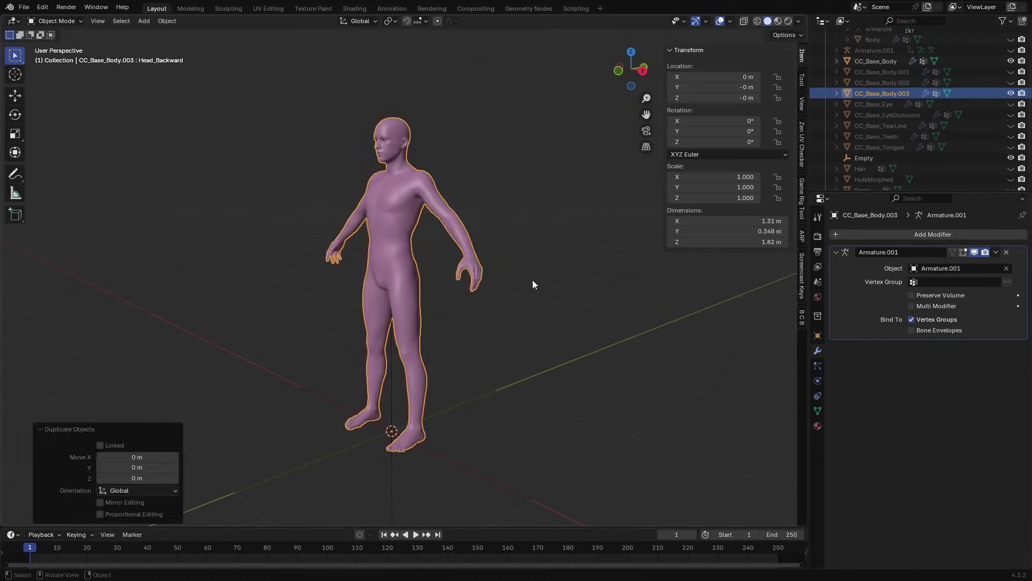
{"action": "key", "text": "F2"}
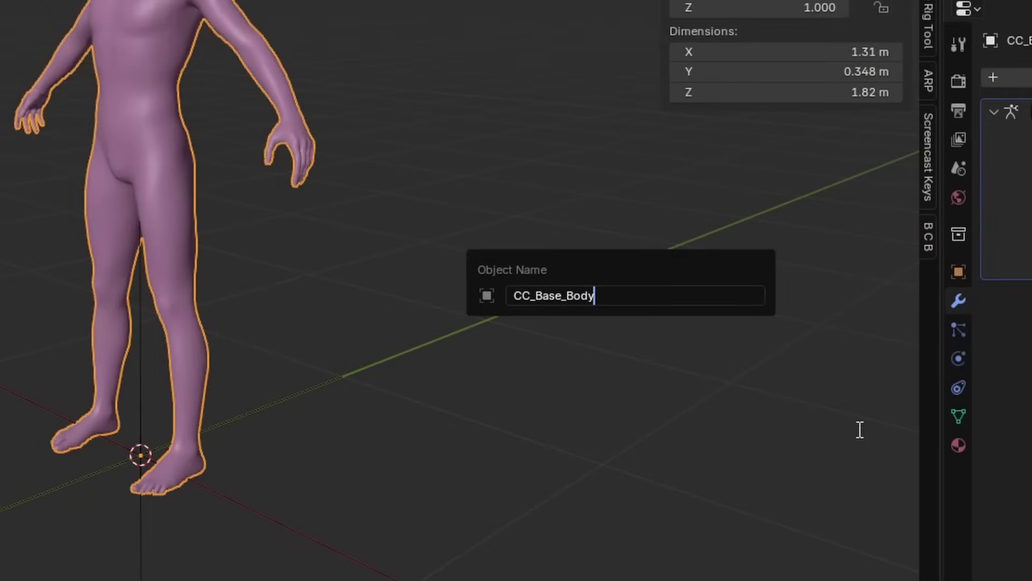
{"action": "type", "text": "eys"}
{"action": "key", "text": "Return"}
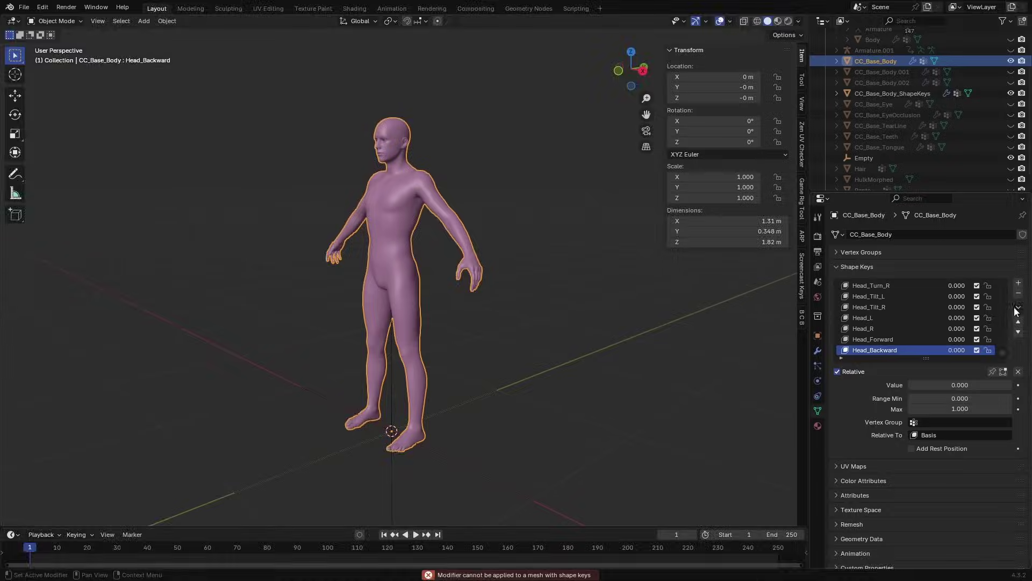
Step: Delete all shape keys from CC_Base_Body and apply its Armature modifier
{"action": "left_click", "coordinate": [1017, 310]}
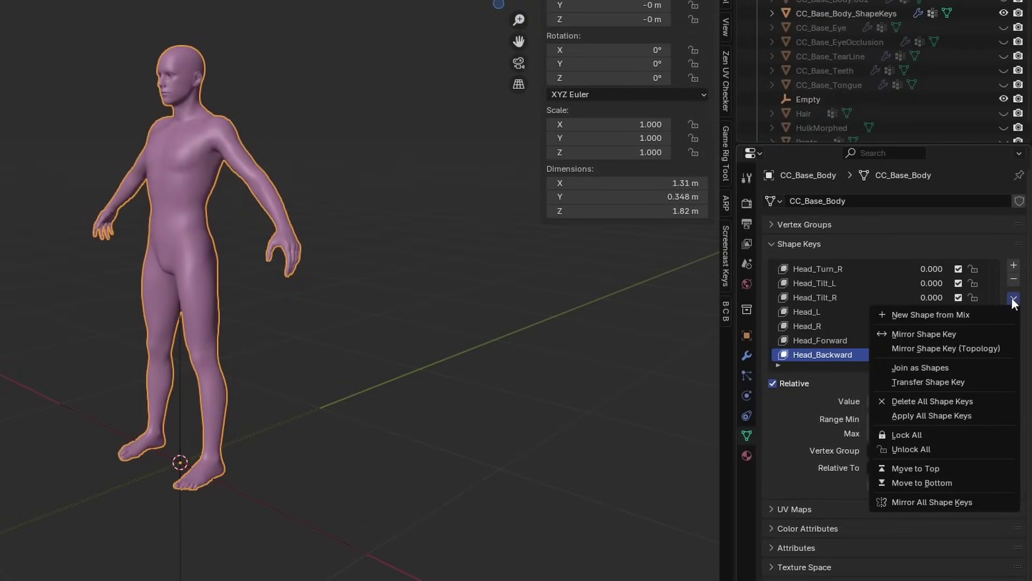
{"action": "left_click", "coordinate": [951, 401]}
{"action": "left_click", "coordinate": [747, 356]}
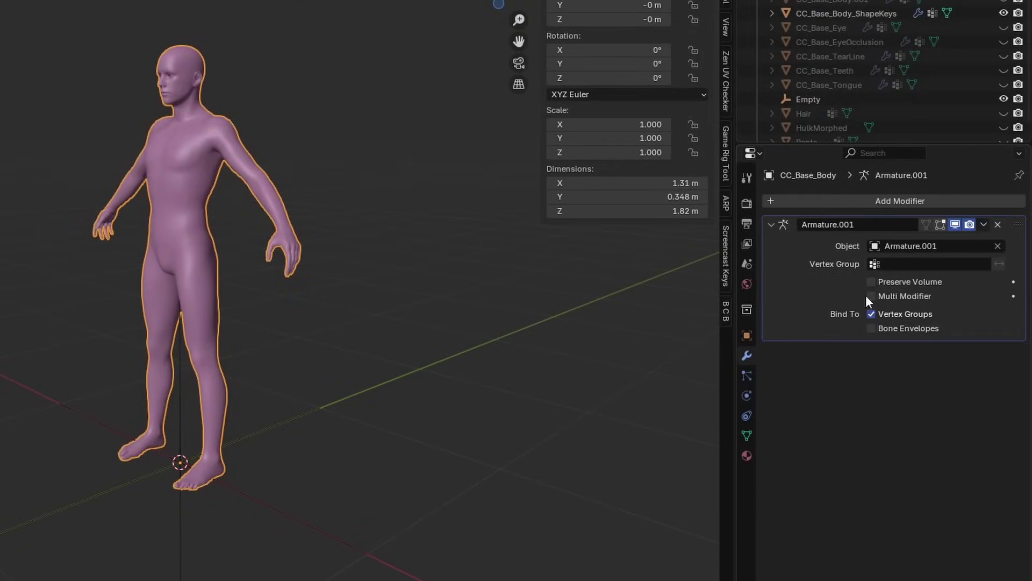
{"action": "left_click", "coordinate": [984, 224]}
{"action": "left_click", "coordinate": [958, 241]}
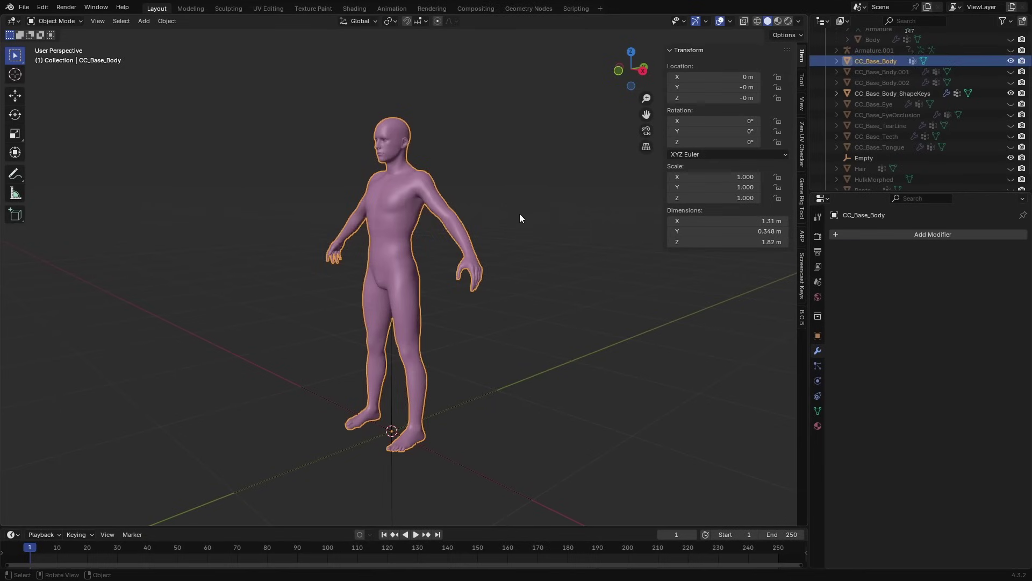
Step: Select the CC_Base_Body_ShapeKeys copy, then reselect CC_Base_Body and bring up the file options
{"action": "left_click", "coordinate": [387, 216]}
{"action": "left_click", "coordinate": [817, 411]}
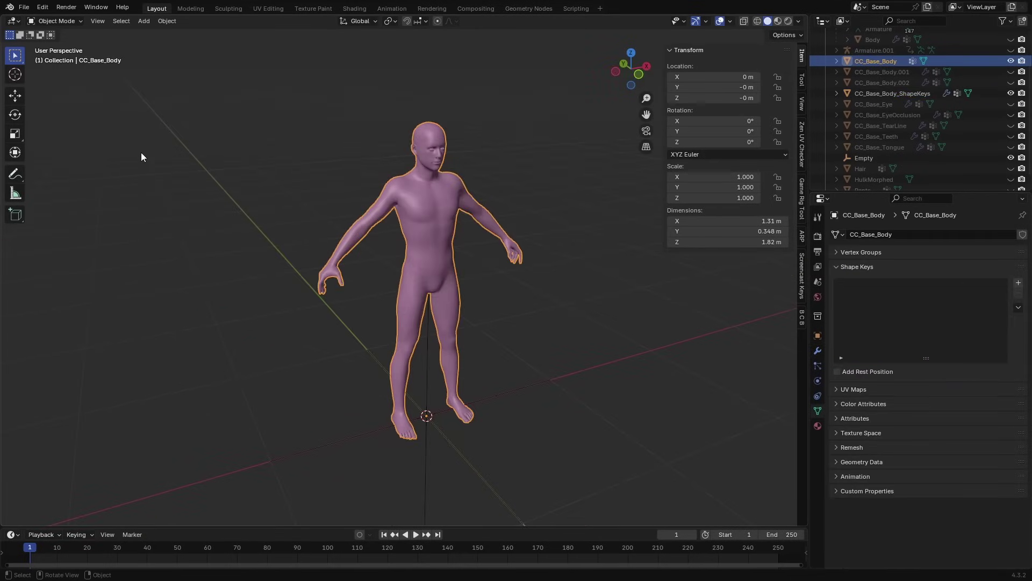
{"action": "key", "text": "F4"}
Step: Enable the MeshDataTransfer add-on in Preferences
{"action": "left_click", "coordinate": [99, 239]}
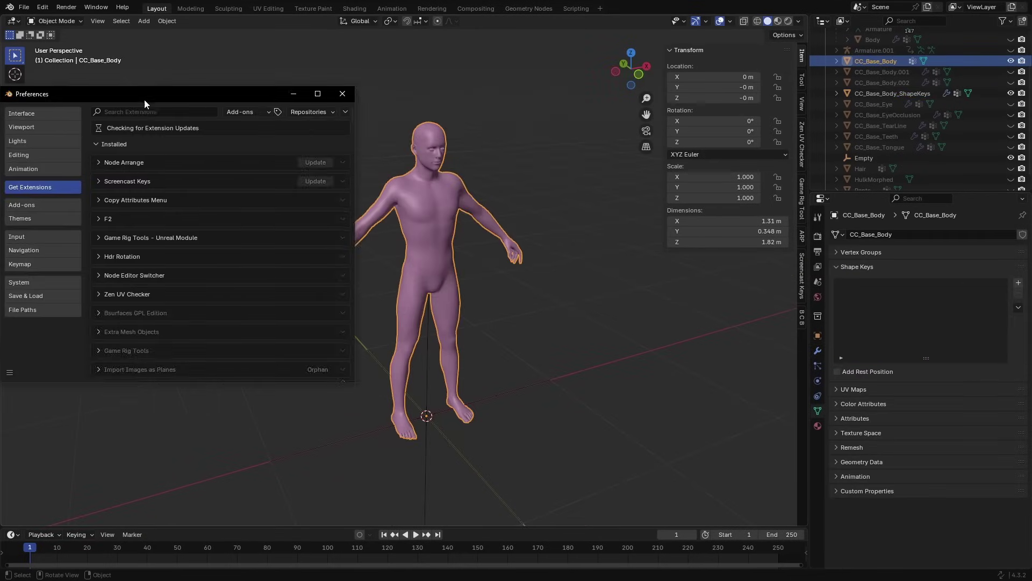
{"action": "left_click_drag", "start_coordinate": [144, 99], "coordinate": [308, 104]}
{"action": "scroll", "coordinate": [407, 317], "scroll_direction": "down", "scroll_amount": 10}
{"action": "left_click", "coordinate": [262, 289]}
{"action": "left_click", "coordinate": [274, 289]}
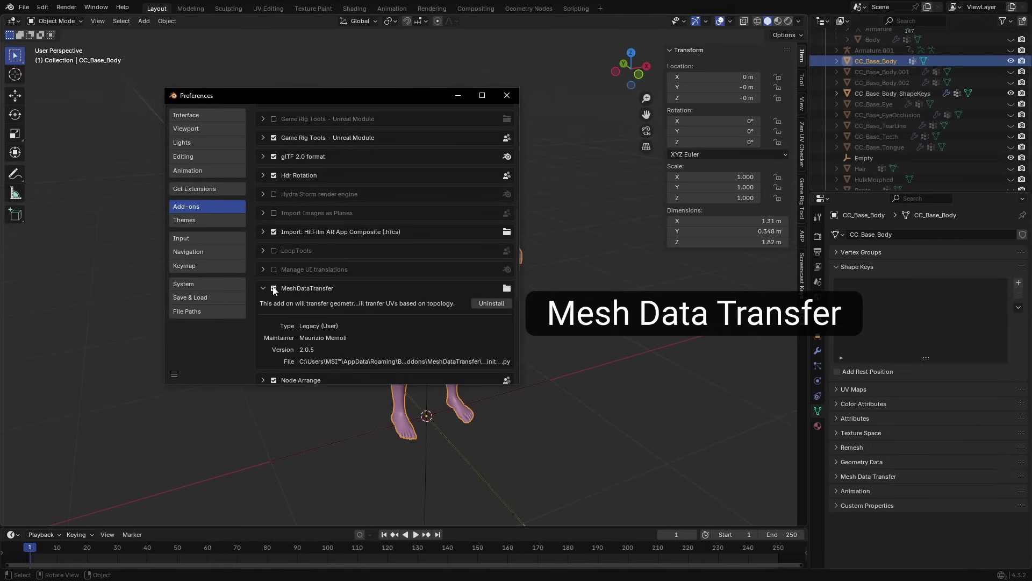
{"action": "scroll", "coordinate": [325, 239], "scroll_direction": "down", "scroll_amount": 4}
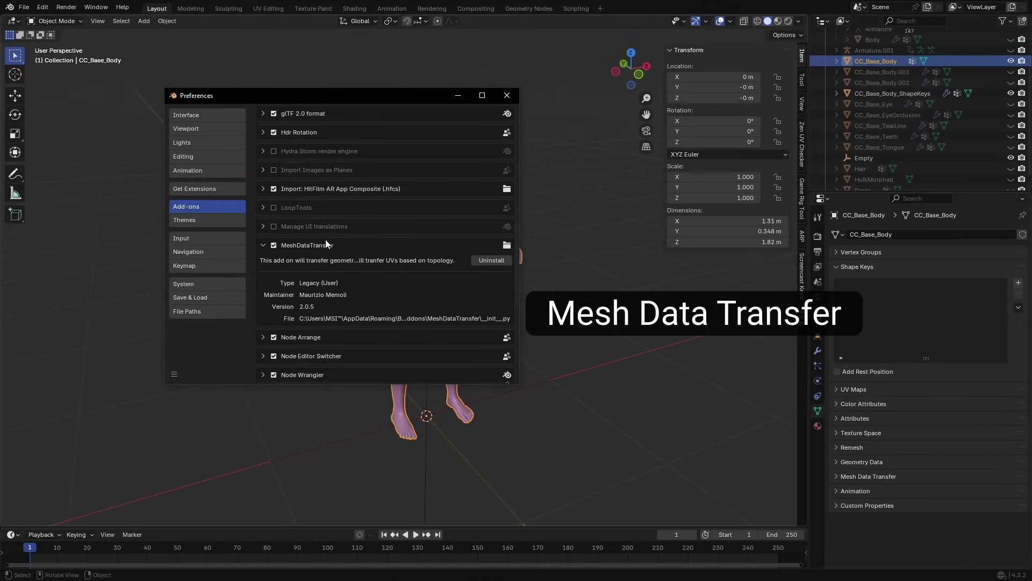
{"action": "left_click", "coordinate": [507, 95]}
Step: Transfer shape keys from CC_Base_Body_ShapeKeys onto CC_Base_Body using Vertex ID matching
{"action": "left_click", "coordinate": [872, 476]}
{"action": "scroll", "coordinate": [872, 476], "scroll_direction": "down", "scroll_amount": 3}
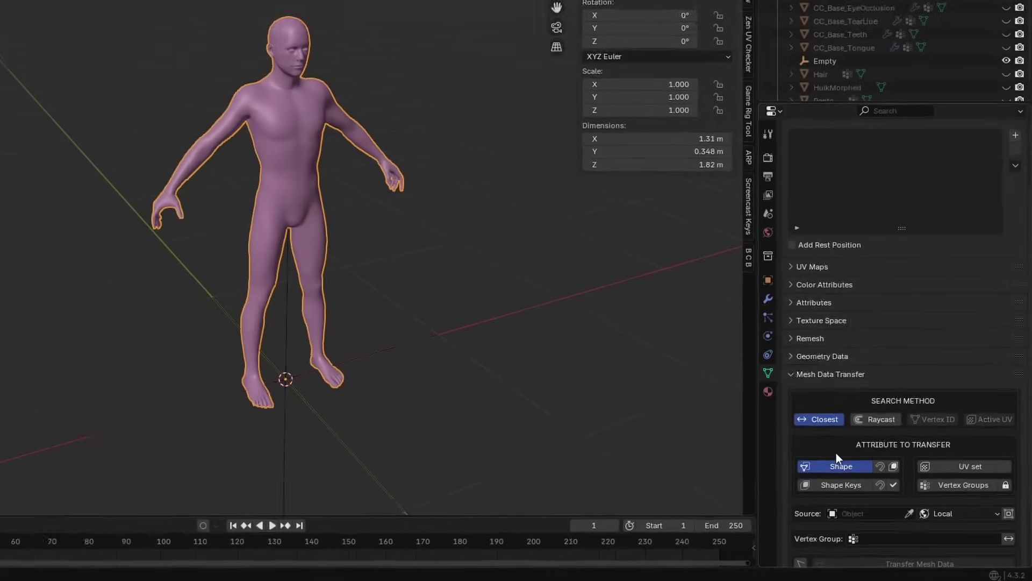
{"action": "scroll", "coordinate": [825, 445], "scroll_direction": "down", "scroll_amount": 3}
{"action": "left_click", "coordinate": [834, 398]}
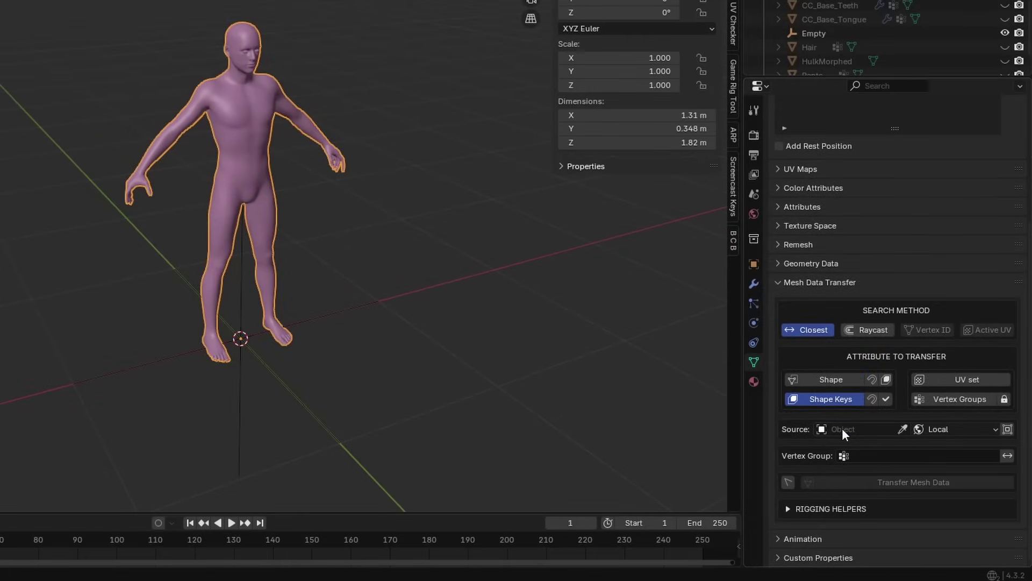
{"action": "left_click", "coordinate": [842, 428]}
{"action": "type", "text": "s"}
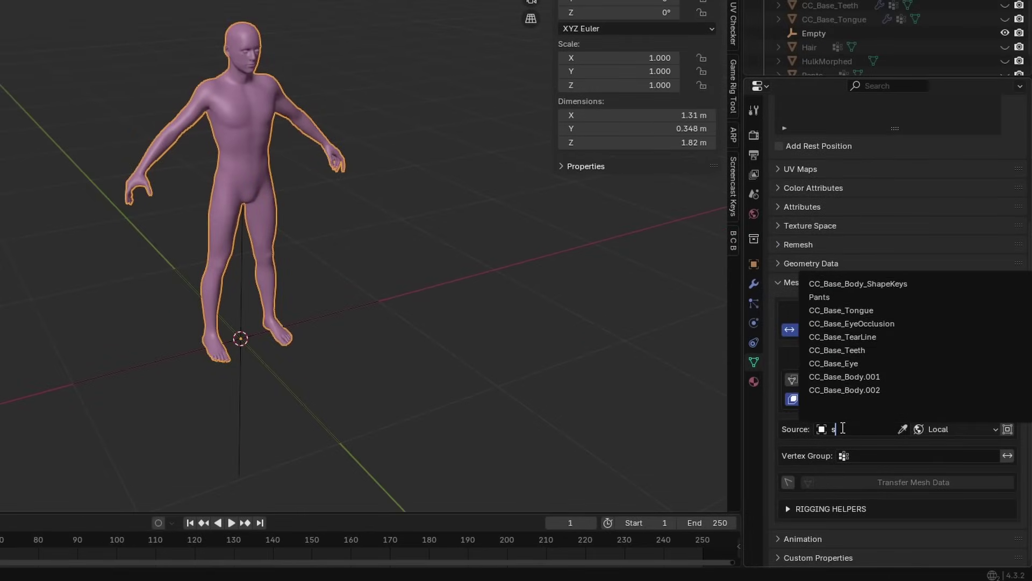
{"action": "type", "text": "ha"}
{"action": "left_click", "coordinate": [901, 285]}
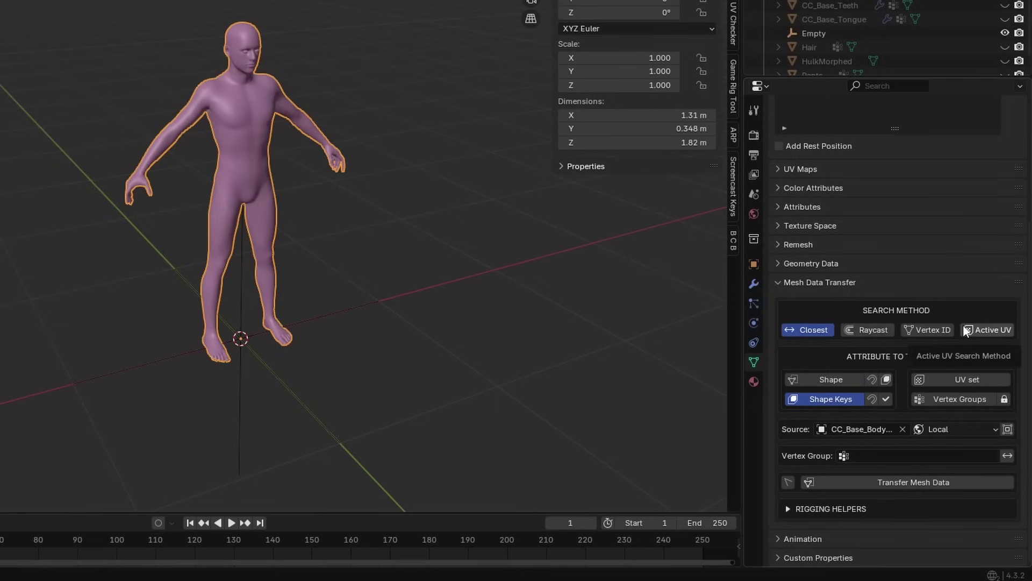
{"action": "left_click", "coordinate": [933, 329]}
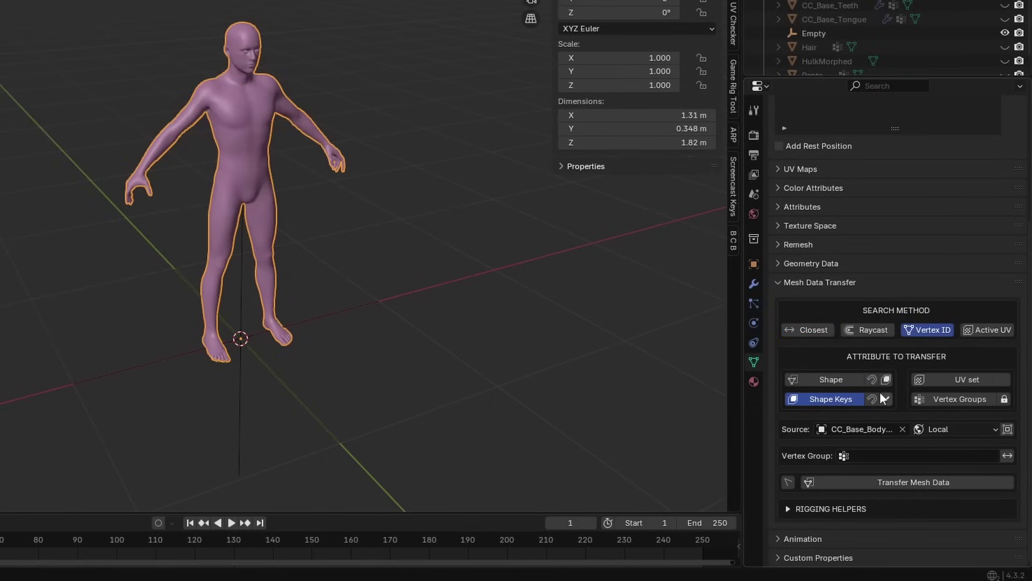
{"action": "left_click", "coordinate": [870, 481]}
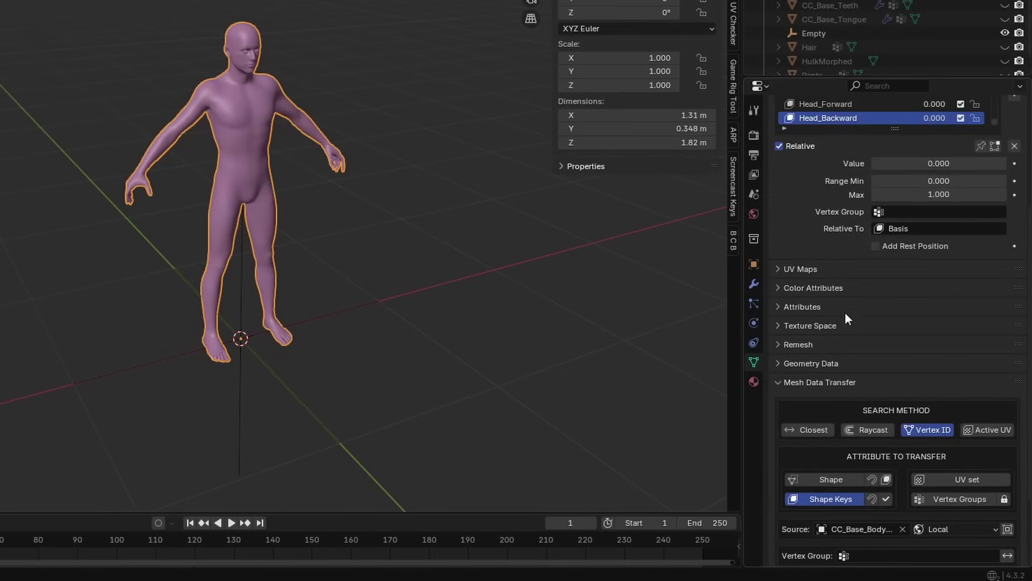
Step: Inspect the restored V_Tight shape key on CC_Base_Body
{"action": "scroll", "coordinate": [887, 319], "scroll_direction": "up", "scroll_amount": 5}
{"action": "scroll", "coordinate": [935, 321], "scroll_direction": "up", "scroll_amount": 1}
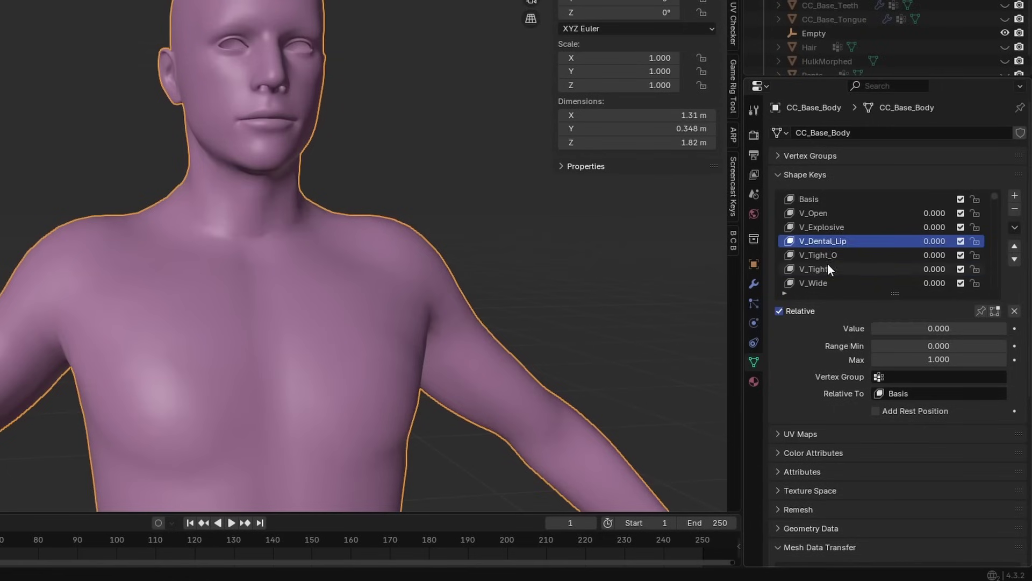
{"action": "left_click", "coordinate": [850, 270]}
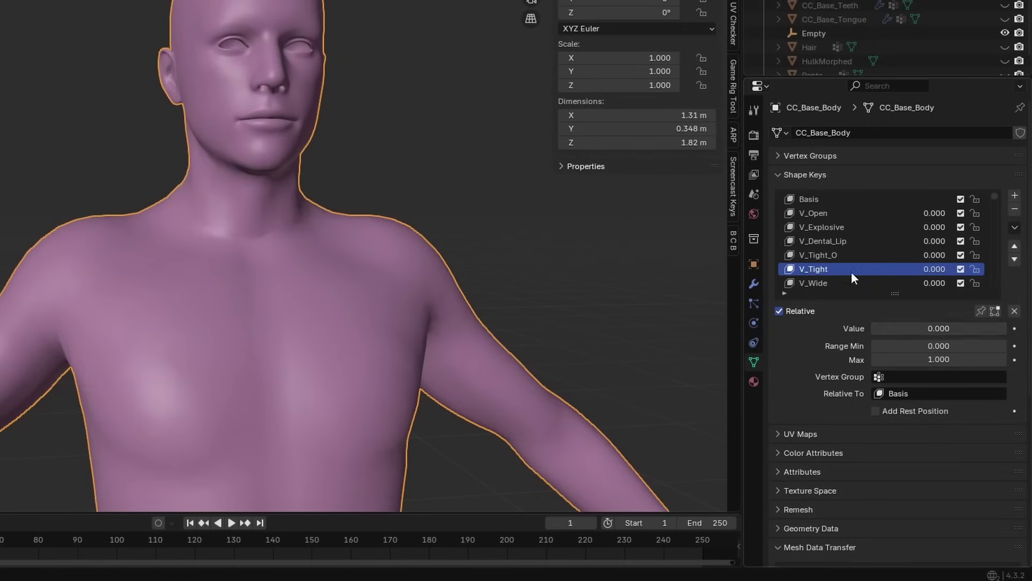
{"action": "left_click", "coordinate": [754, 279]}
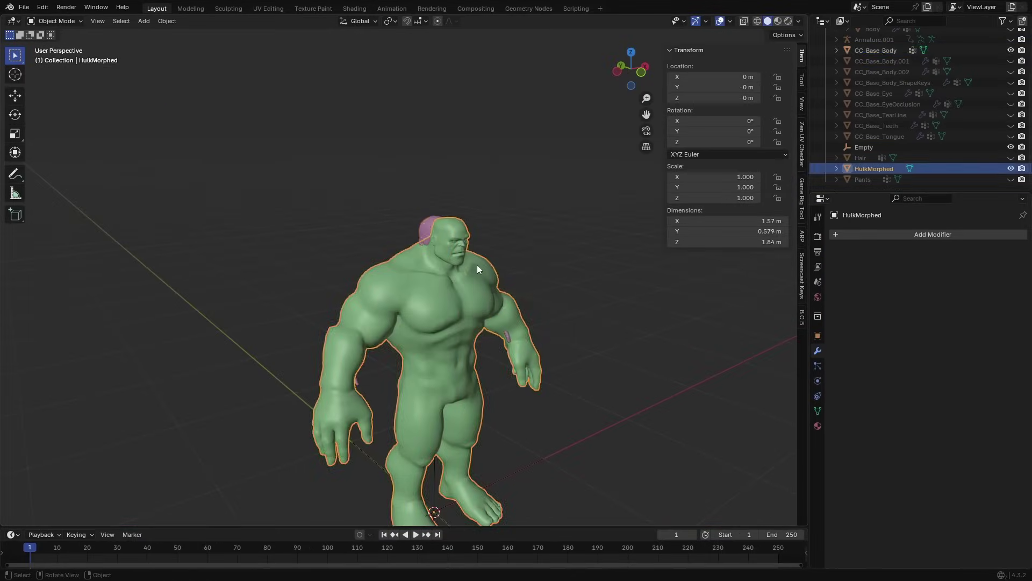
Step: Join HulkMorphed onto CC_Base_Body as a shape key and test its Value slider
{"action": "left_click", "coordinate": [425, 224], "text": "shift"}
{"action": "left_click", "coordinate": [818, 412]}
{"action": "left_click", "coordinate": [1018, 307]}
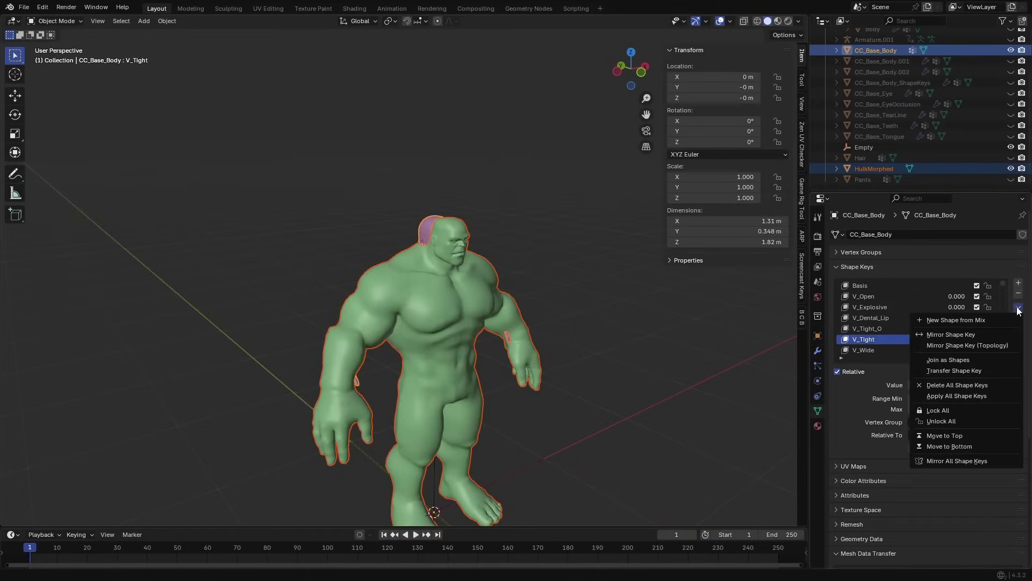
{"action": "left_click", "coordinate": [948, 360]}
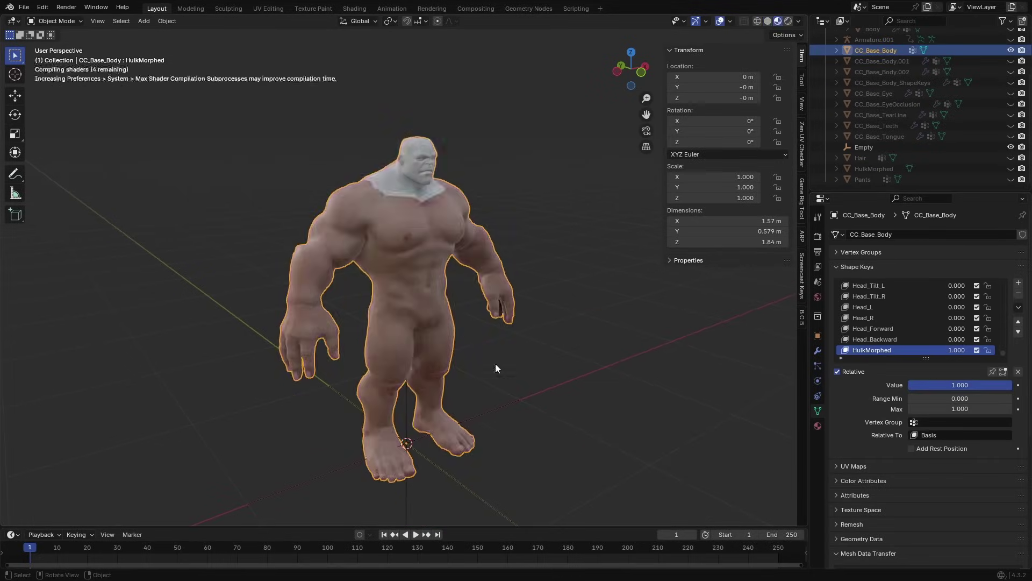
{"action": "left_click_drag", "start_coordinate": [946, 385], "coordinate": [1011, 385]}
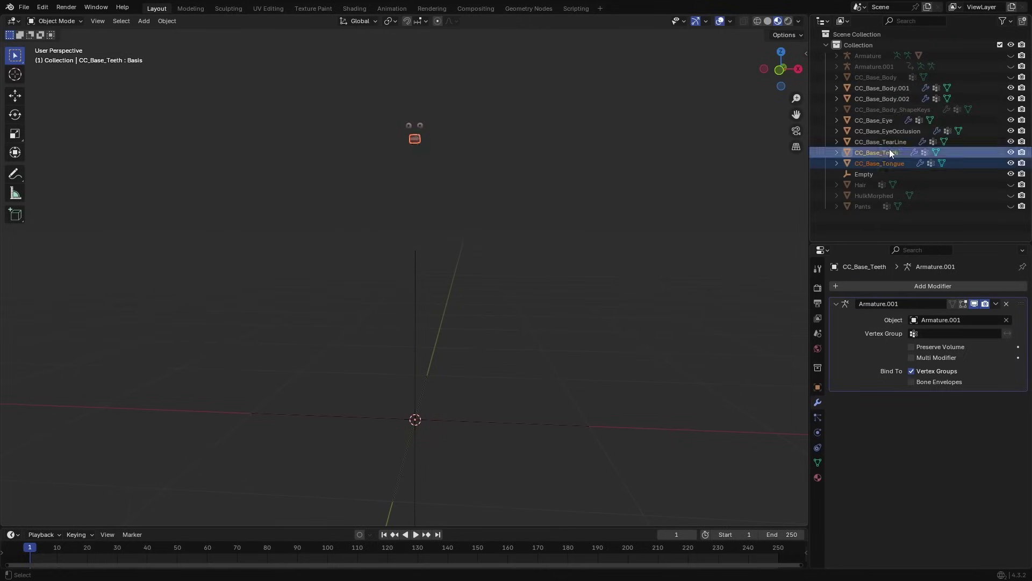
Step: Join the eye, teeth and tongue meshes and rename the result CC_Base_MouthEyes
{"action": "left_click", "coordinate": [901, 100], "text": "shift"}
{"action": "left_click", "coordinate": [898, 89], "text": "ctrl"}
{"action": "key", "text": "ctrl+j"}
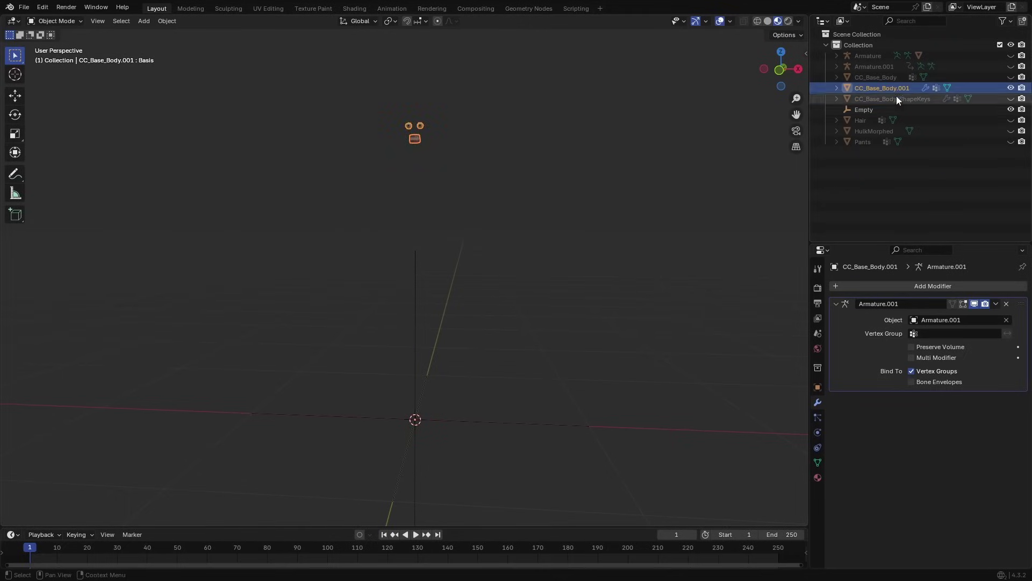
{"action": "double_click", "coordinate": [901, 89]}
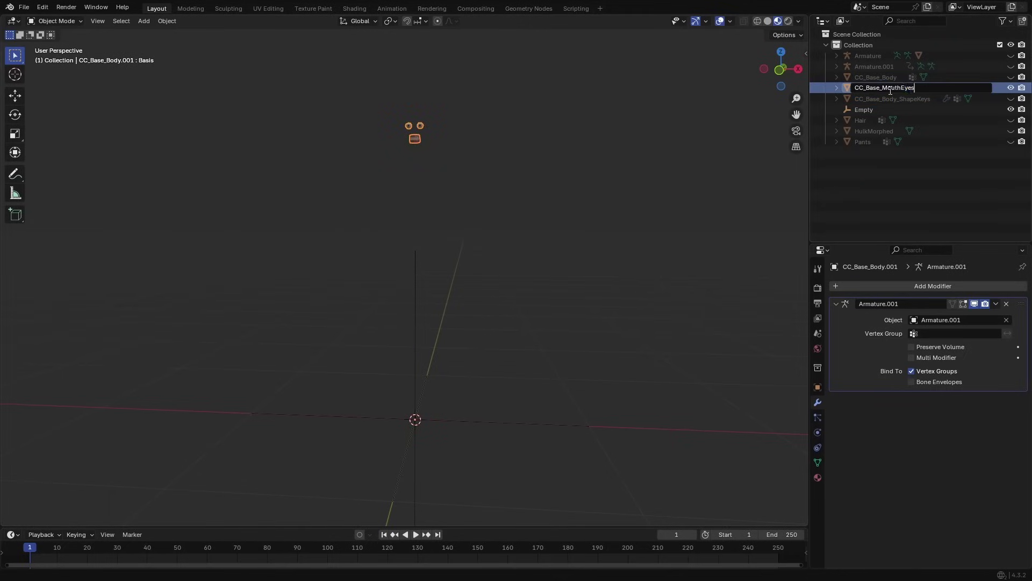
{"action": "key", "text": "Return"}
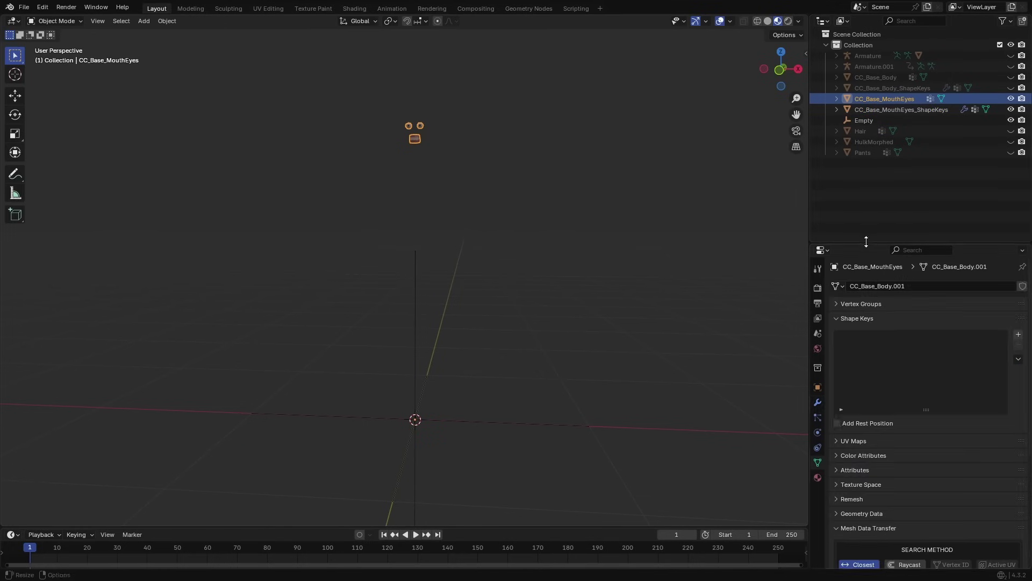
Step: Transfer the body's shape keys onto CC_Base_MouthEyes by vertex ID
{"action": "left_click_drag", "start_coordinate": [867, 241], "coordinate": [866, 170]}
{"action": "left_click", "coordinate": [957, 428]}
{"action": "left_click", "coordinate": [877, 479]}
{"action": "left_click", "coordinate": [949, 546]}
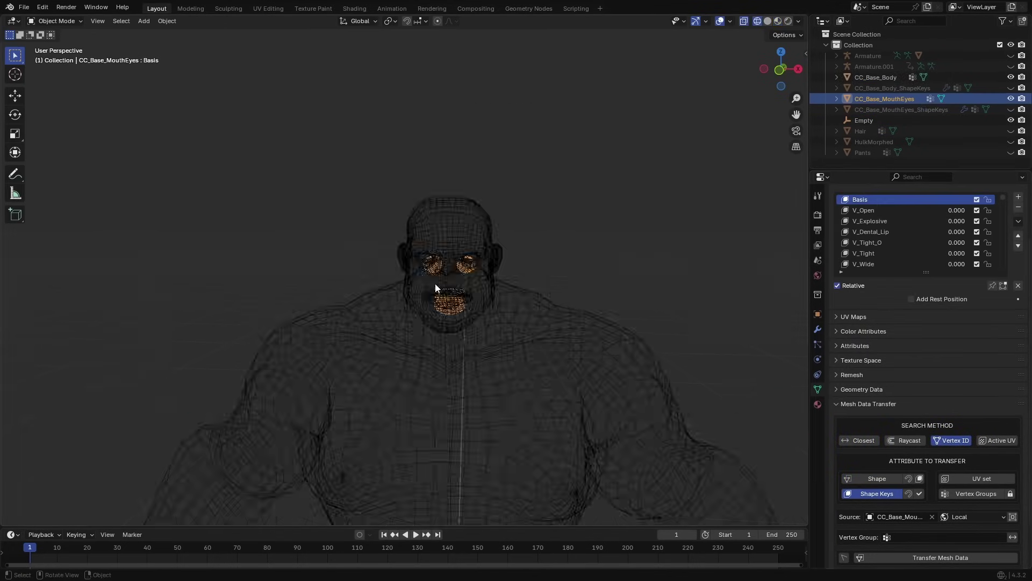
{"action": "middle_click_drag", "start_coordinate": [435, 288], "coordinate": [518, 324]}
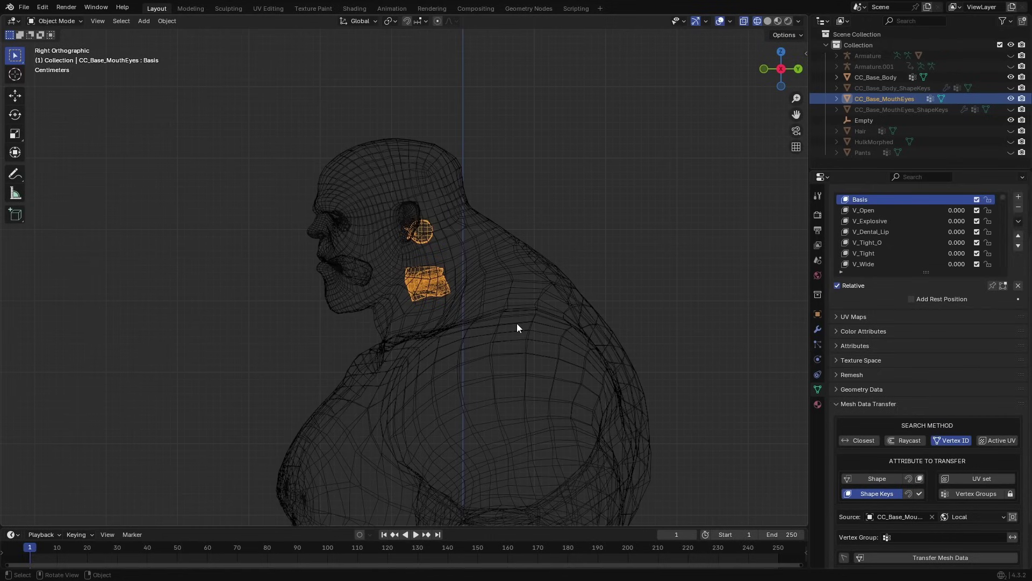
Step: Rename shape key Key 267 to HulkMorph
{"action": "scroll", "coordinate": [914, 295], "scroll_direction": "up", "scroll_amount": 3}
{"action": "left_click_drag", "start_coordinate": [1003, 262], "coordinate": [1003, 331]}
{"action": "left_click", "coordinate": [874, 328]}
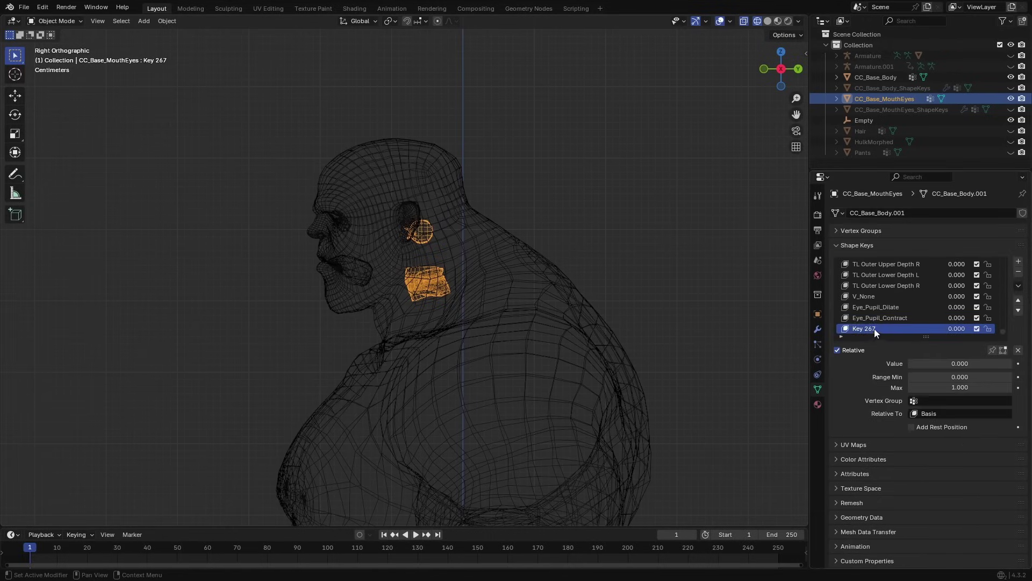
{"action": "type", "text": "HulkMorph"}
{"action": "key", "text": "Return"}
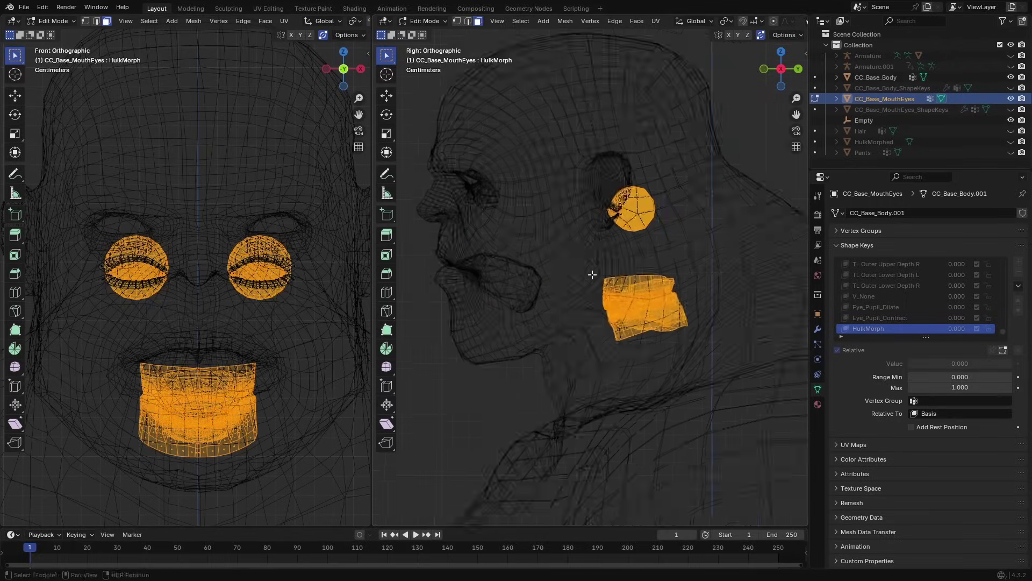
Step: Scale the teeth and eyes in the HulkMorph shape to fit the Hulk head
{"action": "key", "text": "s"}
{"action": "left_click", "coordinate": [609, 326]}
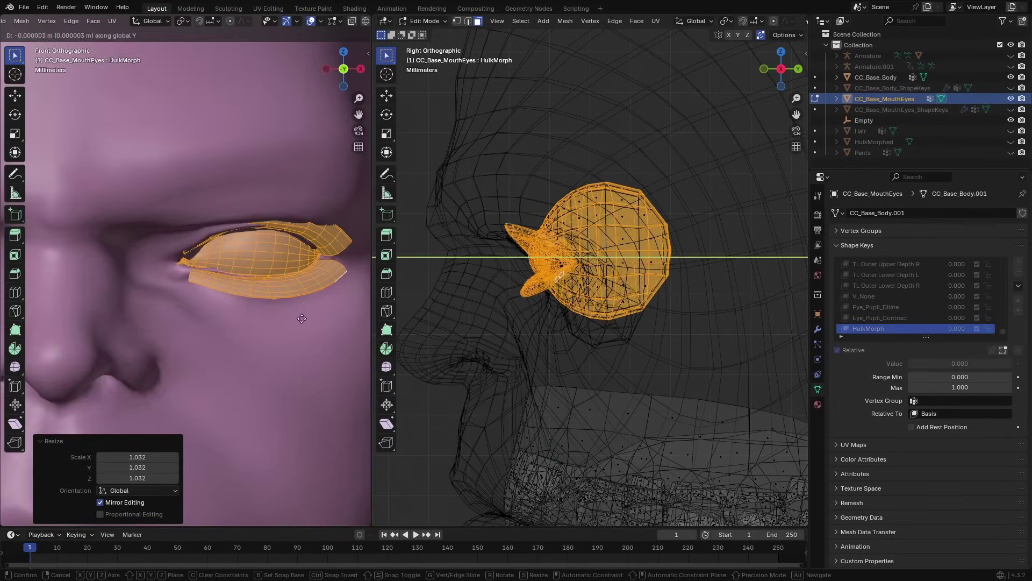
{"action": "key", "text": "s"}
{"action": "left_click", "coordinate": [656, 332]}
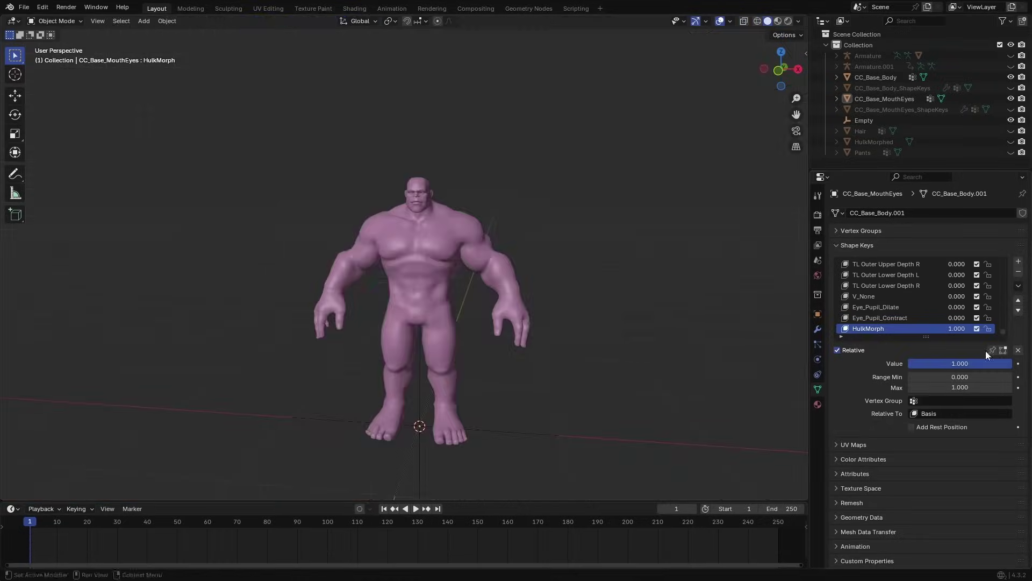
Step: Keyframe the HulkMorph value and the HulkMorphed value at 0 on frame 10
{"action": "left_click_drag", "start_coordinate": [986, 363], "coordinate": [815, 438]}
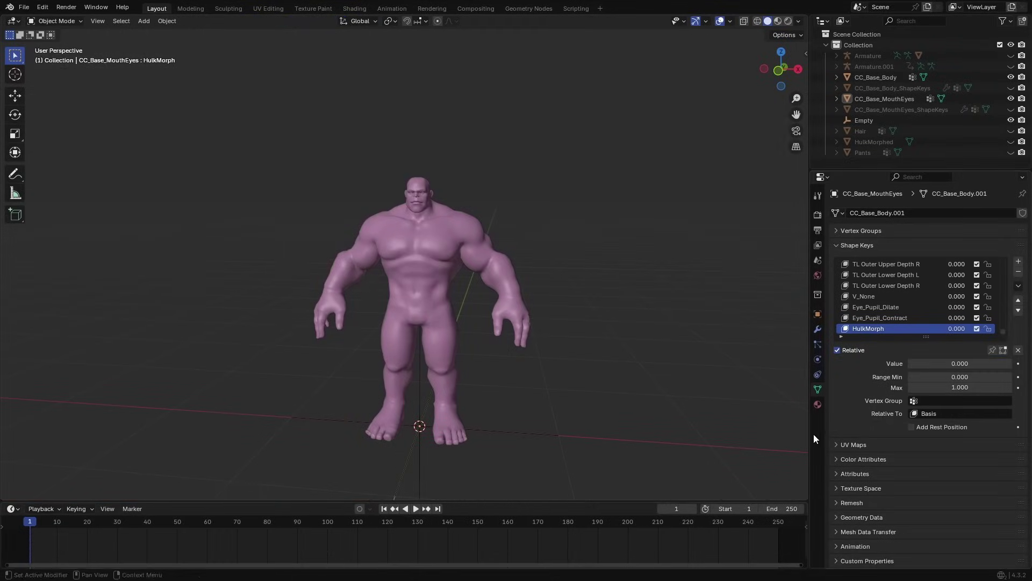
{"action": "key", "text": "i"}
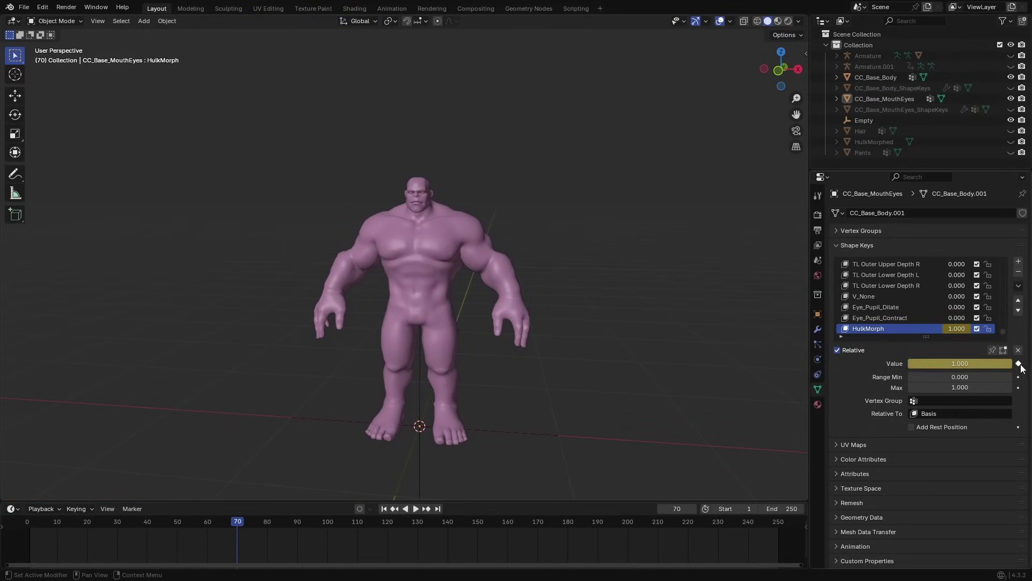
{"action": "left_click", "coordinate": [875, 77]}
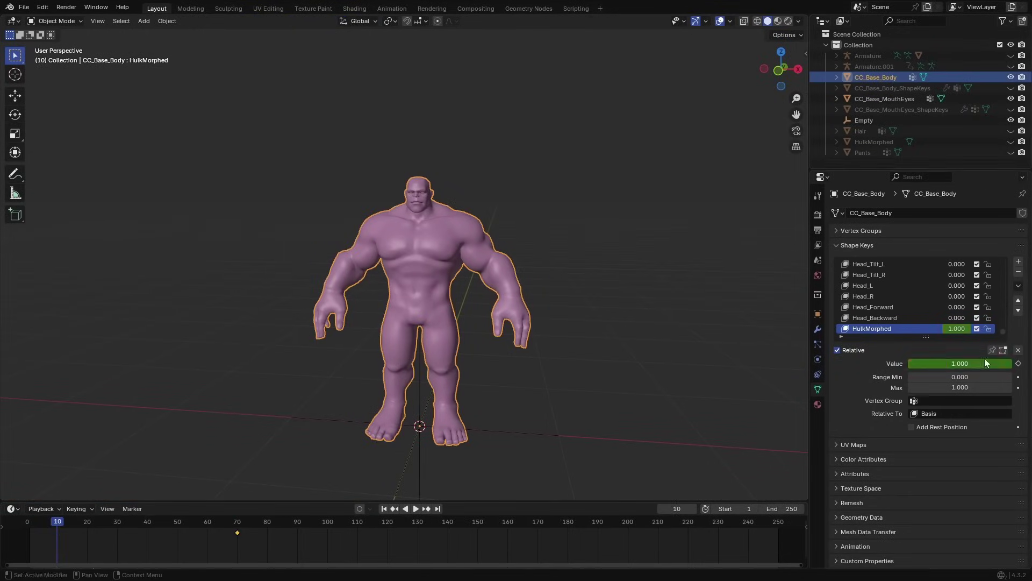
{"action": "left_click_drag", "start_coordinate": [985, 360], "coordinate": [908, 360]}
{"action": "key", "text": "i"}
Step: Play back the morph with material shading and scrub through the Hulk transformation
{"action": "left_click", "coordinate": [545, 328]}
{"action": "key", "text": "z"}
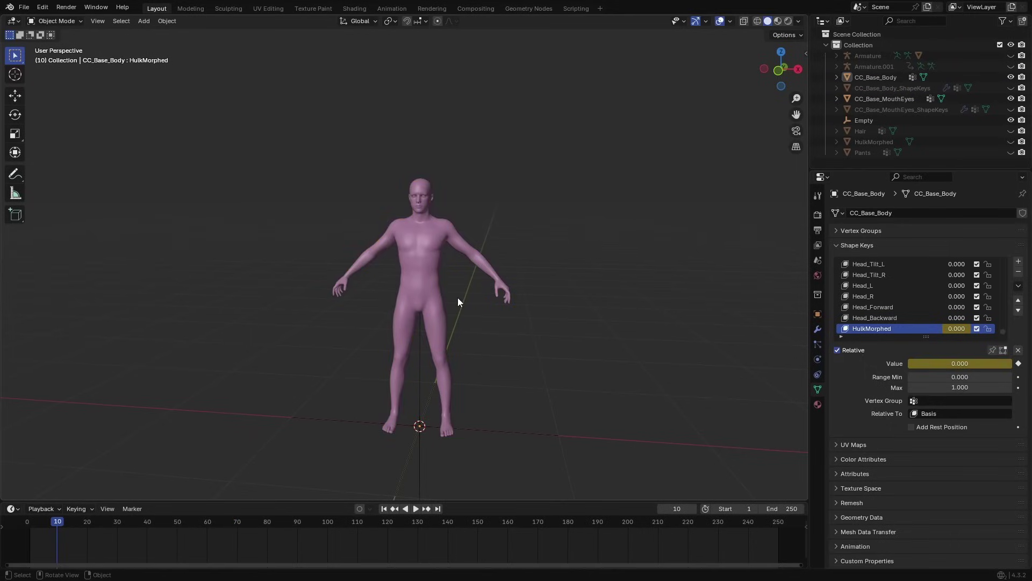
{"action": "key", "text": "space"}
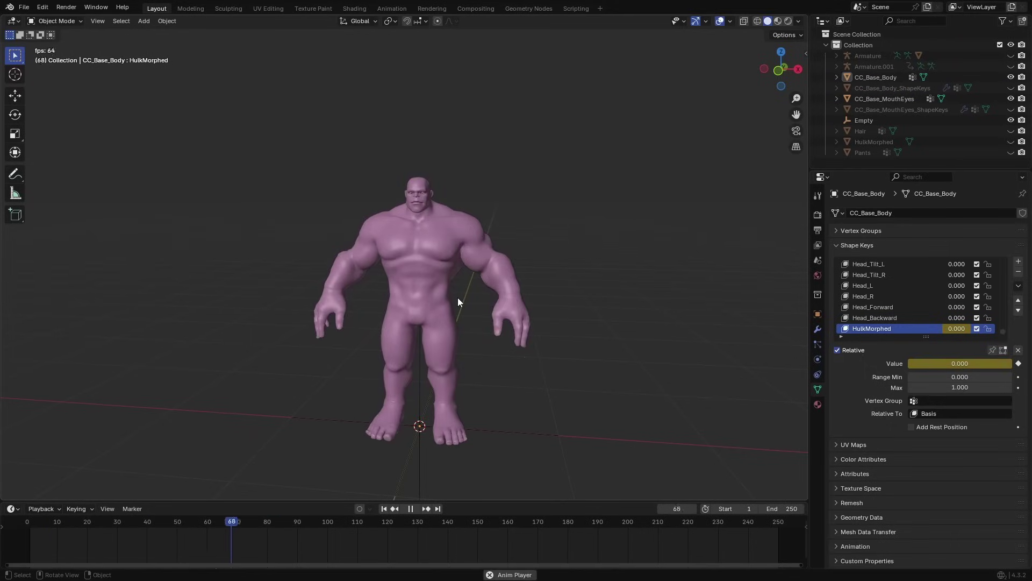
{"action": "left_click", "coordinate": [384, 509]}
{"action": "key", "text": "space"}
{"action": "key", "text": "z"}
{"action": "left_click", "coordinate": [537, 392]}
{"action": "scroll", "coordinate": [538, 391], "scroll_direction": "up", "scroll_amount": 5}
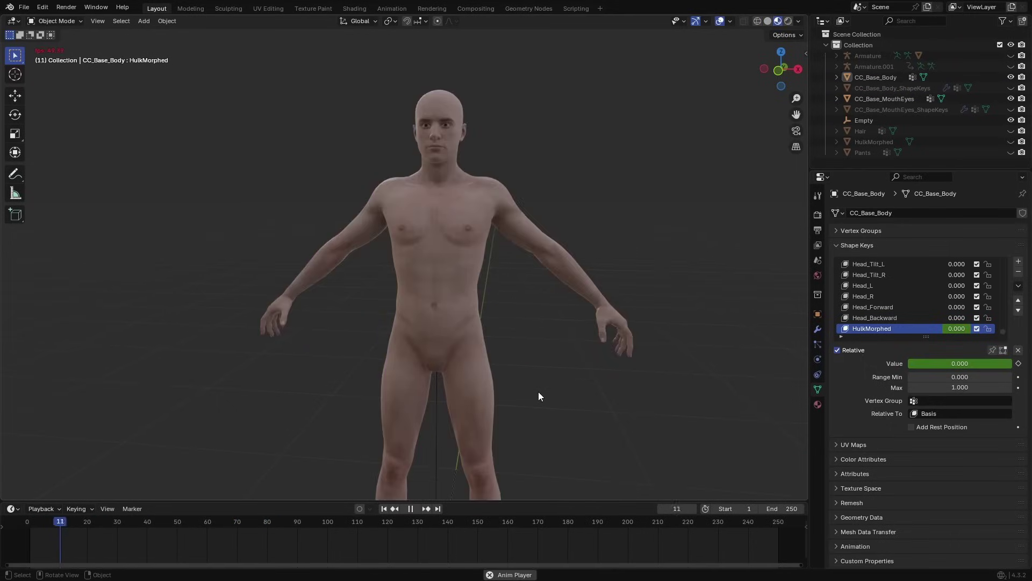
{"action": "key", "text": "space"}
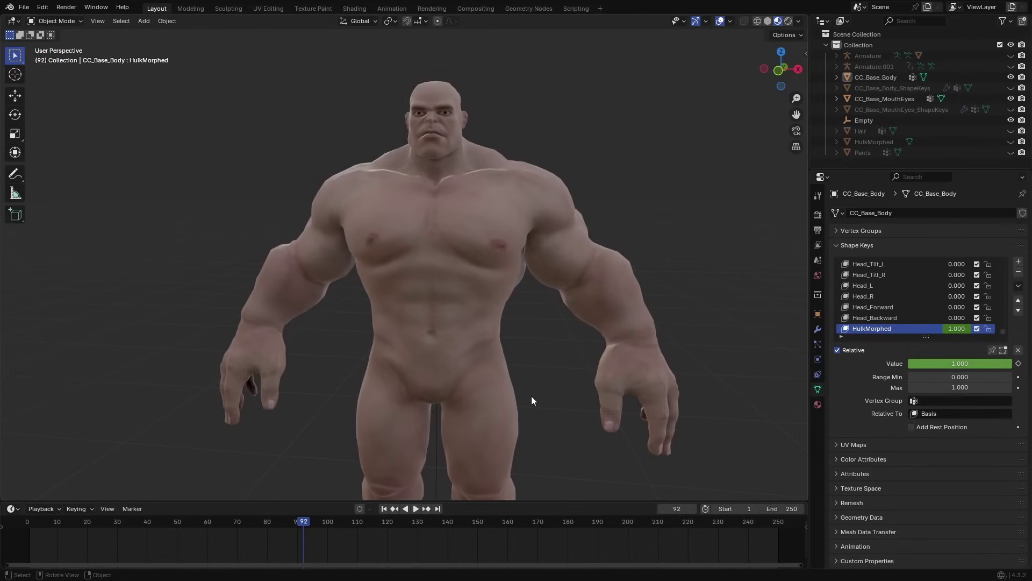
{"action": "middle_click_drag", "start_coordinate": [500, 396], "coordinate": [444, 473]}
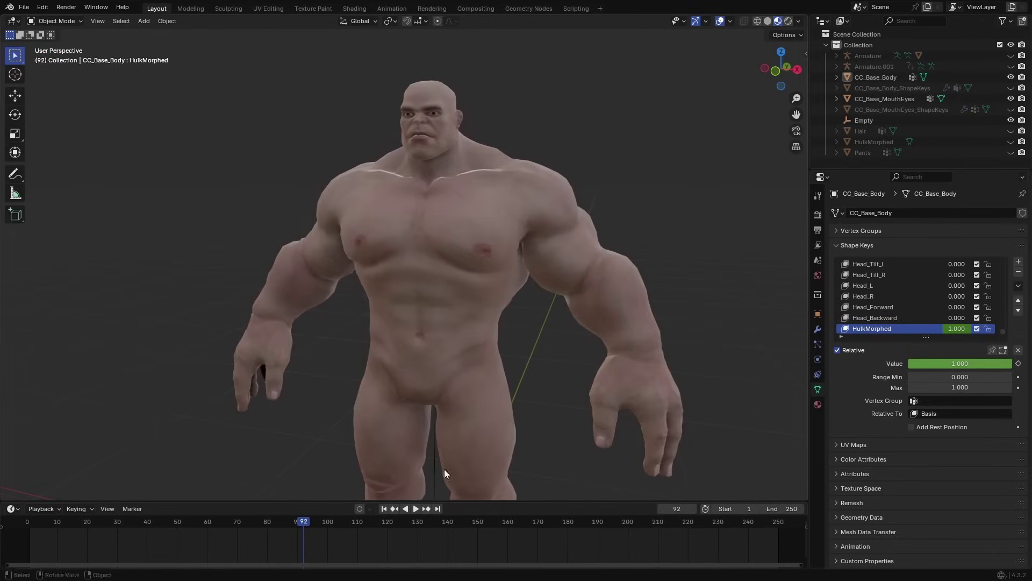
{"action": "left_click_drag", "start_coordinate": [294, 522], "coordinate": [90, 533]}
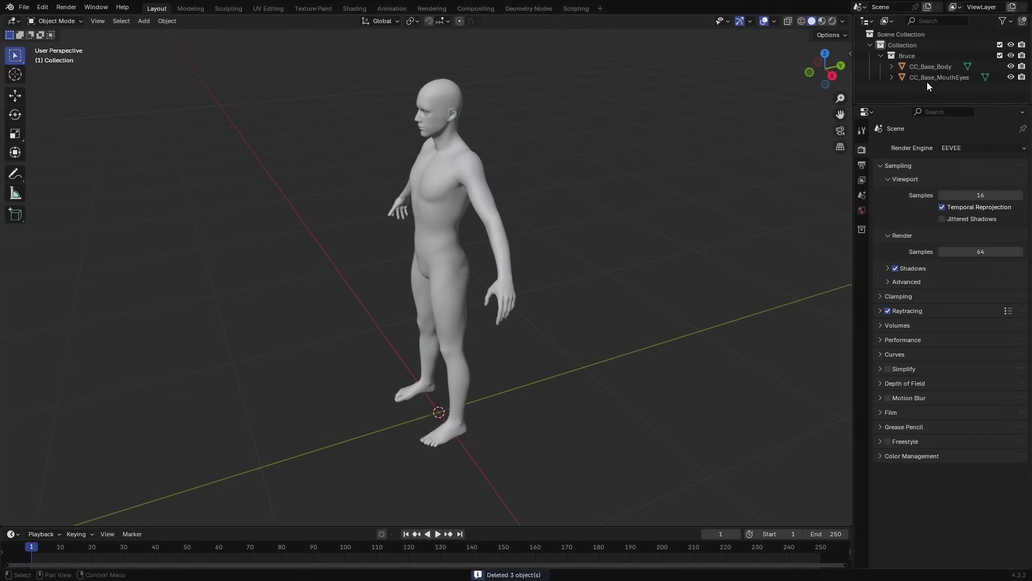
Step: Place neck, shoulder and ankle markers in Auto-Rig Pro Smart and generate the skeleton
{"action": "left_click", "coordinate": [927, 78]}
{"action": "left_click", "coordinate": [927, 67]}
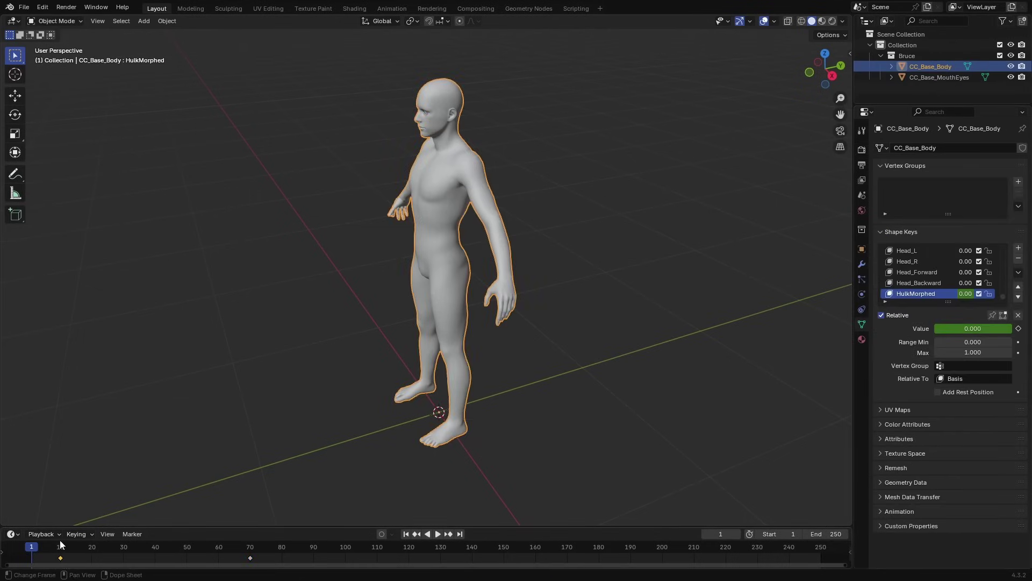
{"action": "key", "text": "space"}
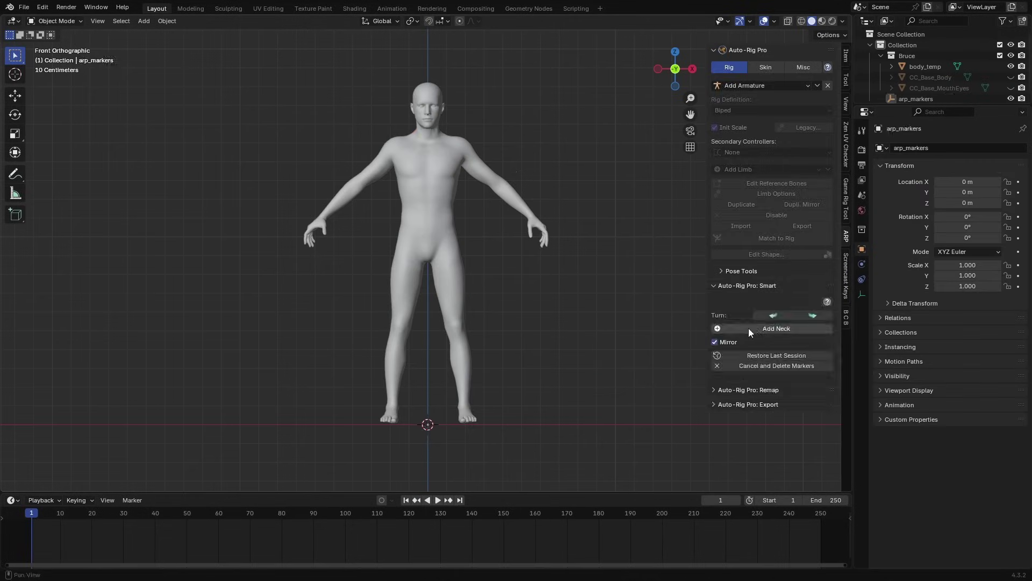
{"action": "left_click", "coordinate": [750, 108]}
{"action": "left_click", "coordinate": [464, 412]}
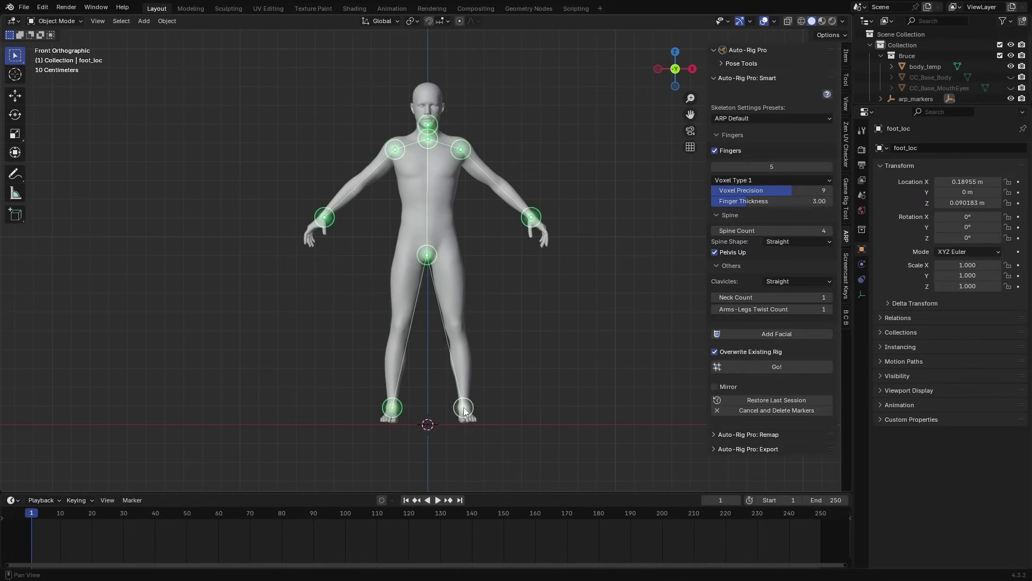
{"action": "left_click", "coordinate": [774, 367]}
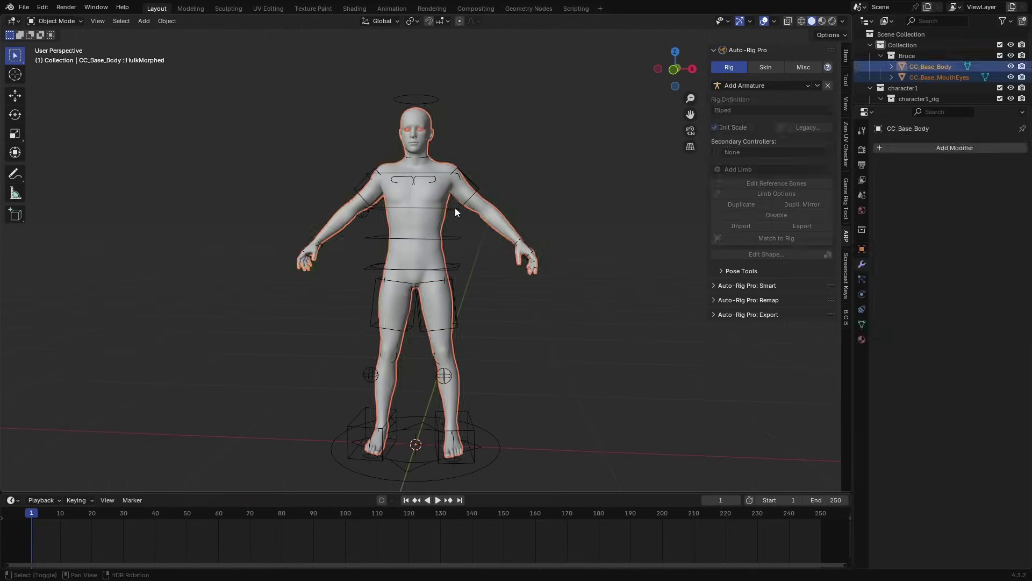
Step: Bind the body to the rig and pose the spine and arm using Local orientation
{"action": "left_click", "coordinate": [753, 300]}
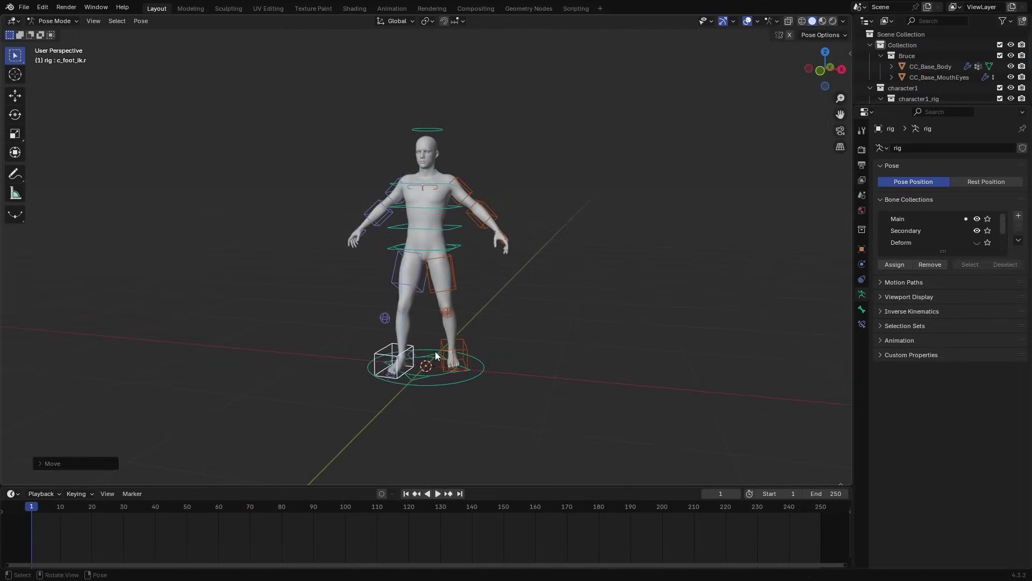
{"action": "left_click", "coordinate": [398, 20]}
{"action": "left_click", "coordinate": [380, 67]}
{"action": "middle_click_drag", "start_coordinate": [525, 301], "coordinate": [448, 263]}
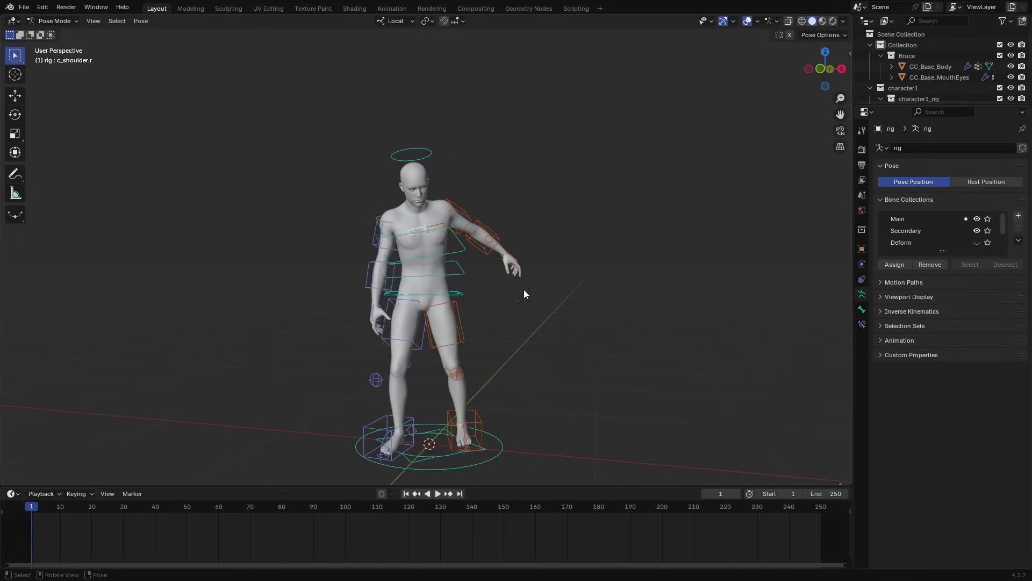
{"action": "left_click", "coordinate": [463, 227]}
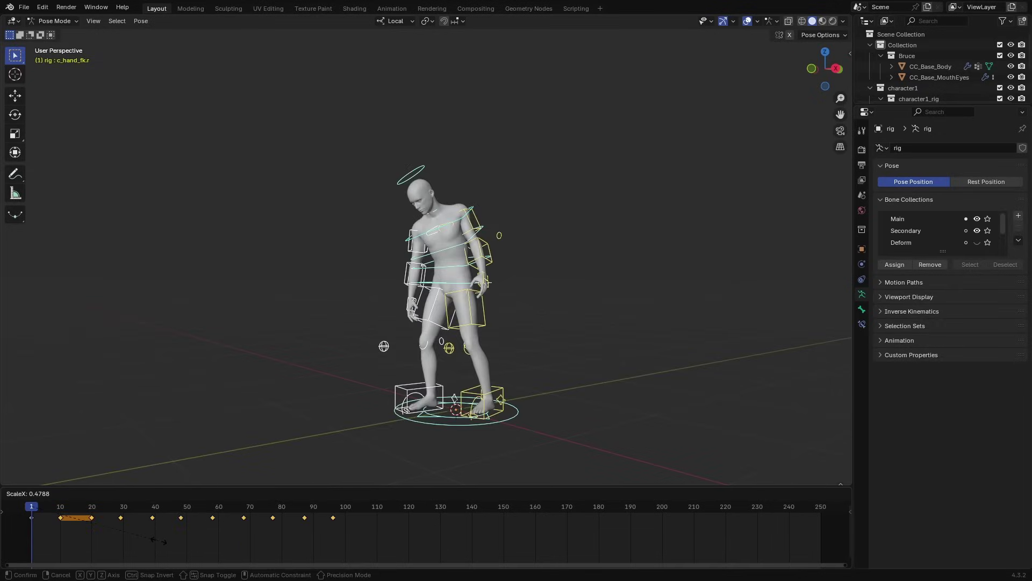
Step: Keyframe the pose, save as Animation_1.blend, and scrub the animation
{"action": "key", "text": "space"}
{"action": "key", "text": "ctrl+s"}
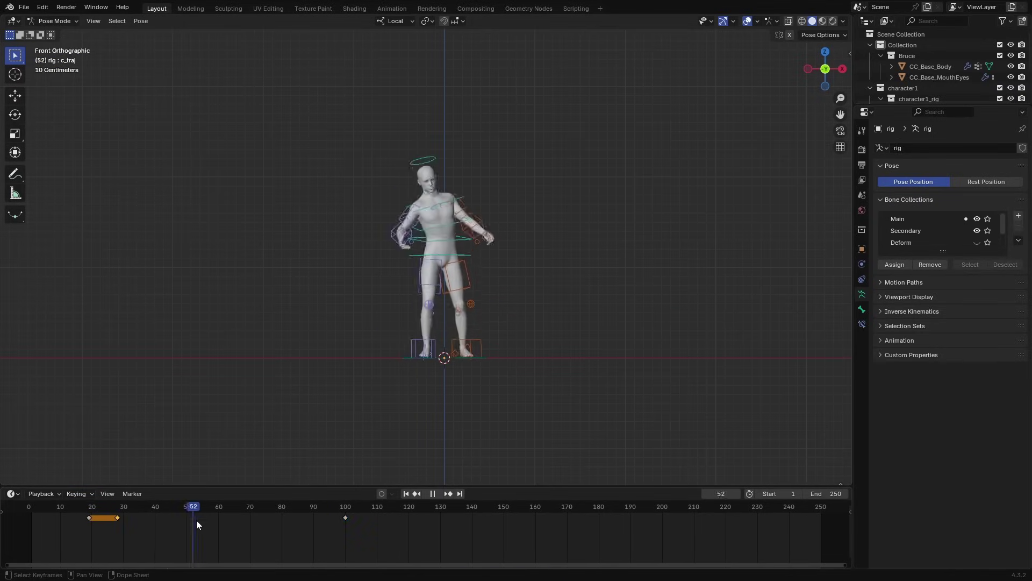
{"action": "left_click_drag", "start_coordinate": [196, 521], "coordinate": [163, 528]}
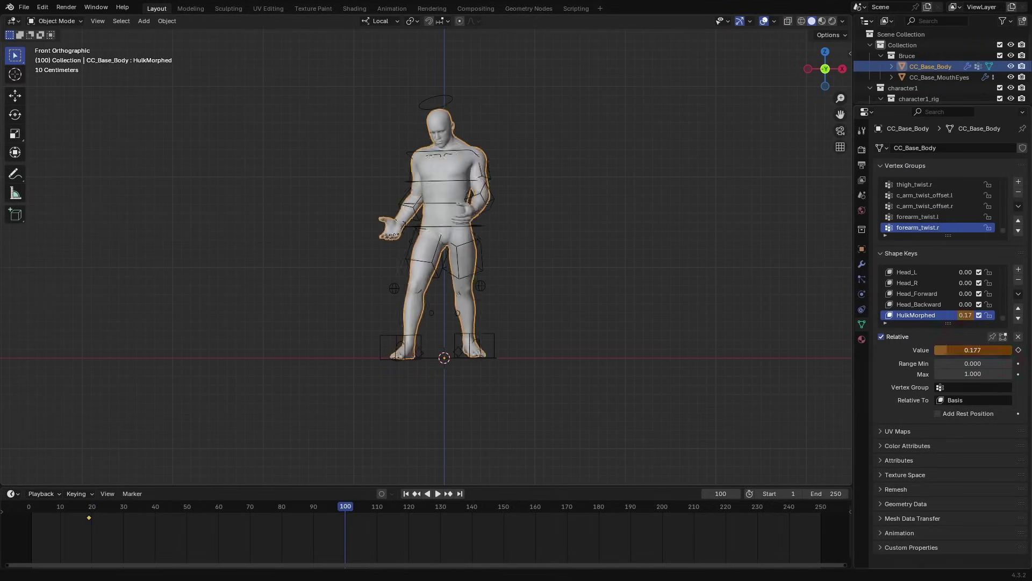
Step: Keyframe the HulkMorphed value at frame 100
{"action": "left_click", "coordinate": [1019, 350]}
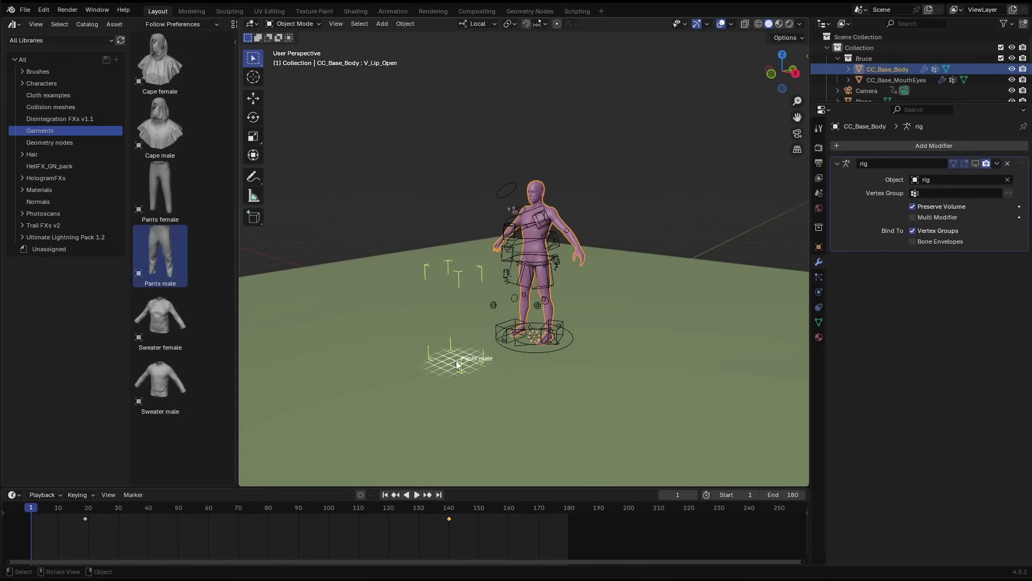
Step: Drop the Pants male asset into the scene and move it along local Y onto the body
{"action": "left_click_drag", "start_coordinate": [457, 364], "coordinate": [457, 364]}
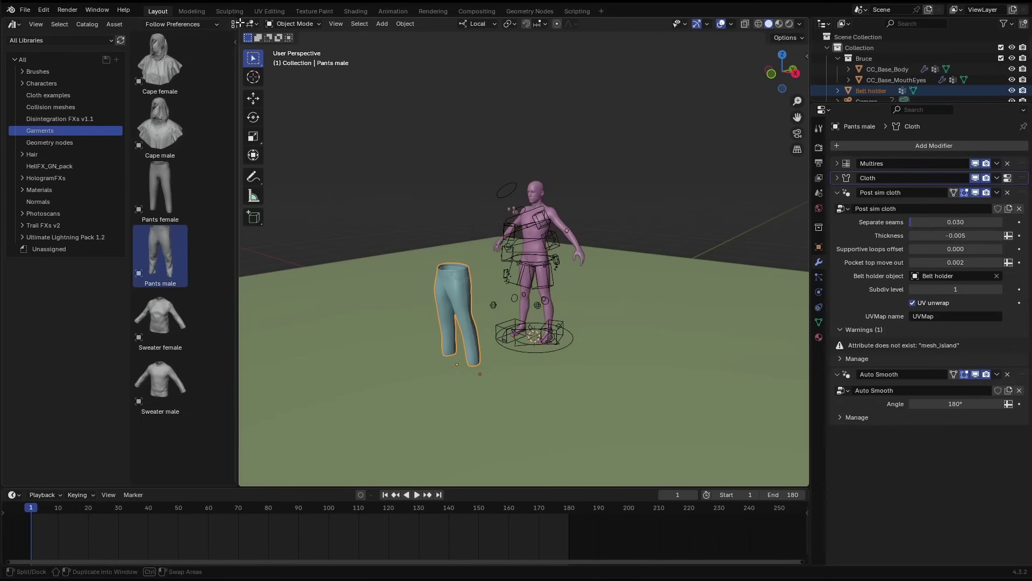
{"action": "key", "text": "KP_1"}
{"action": "scroll", "coordinate": [441, 347], "scroll_direction": "up", "scroll_amount": 3}
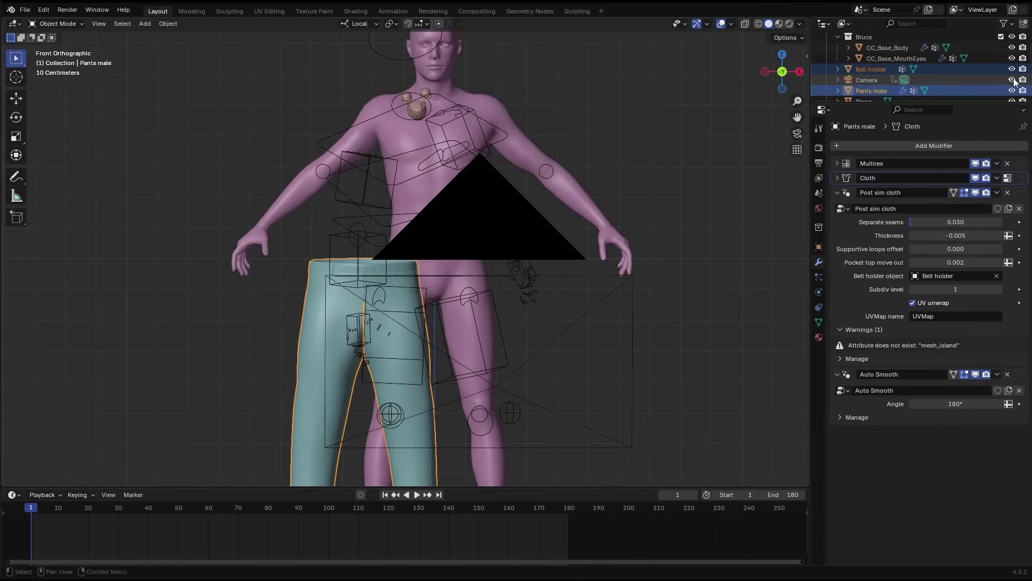
{"action": "scroll", "coordinate": [598, 301], "scroll_direction": "down", "scroll_amount": 5}
{"action": "key", "text": "shift+z"}
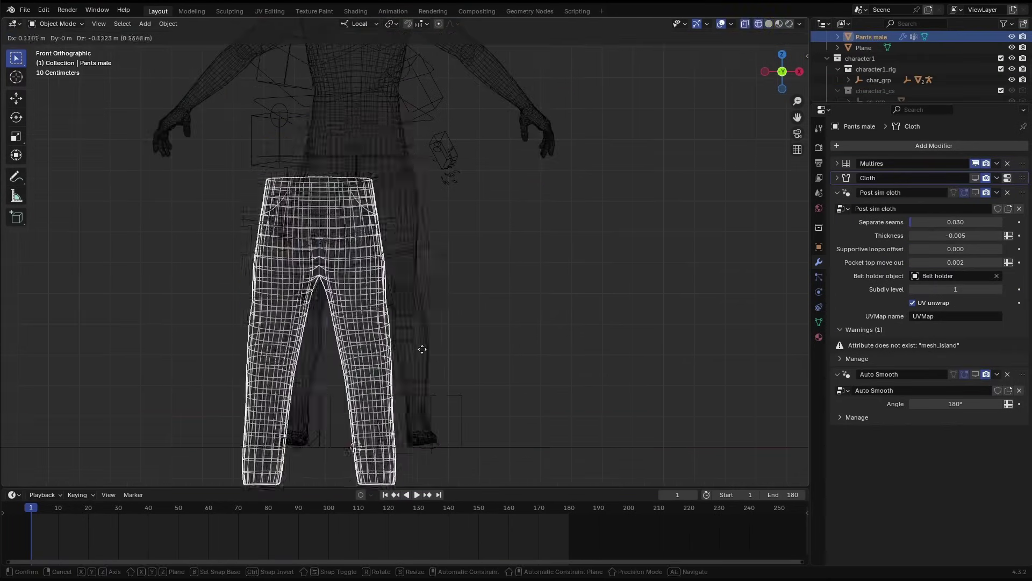
{"action": "key", "text": "KP_3"}
{"action": "key", "text": "g"}
{"action": "key", "text": "y"}
{"action": "key", "text": "y"}
{"action": "left_click", "coordinate": [477, 301]}
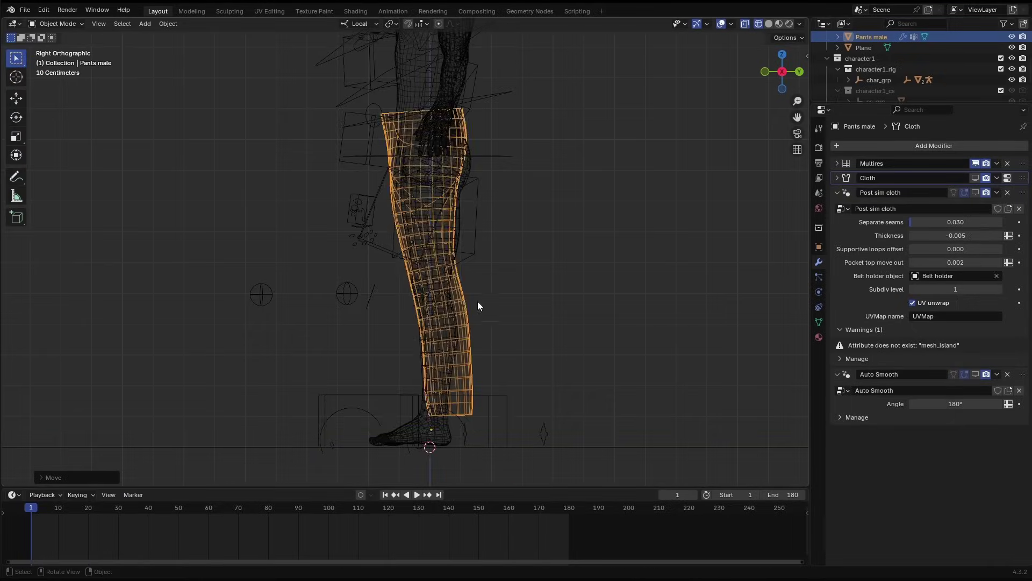
{"action": "key", "text": "shift+z"}
{"action": "middle_click_drag", "start_coordinate": [477, 301], "coordinate": [482, 260]}
{"action": "key", "text": "KP_3"}
Step: Shift pants vertices along Y with proportional editing in Edit Mode
{"action": "key", "text": "Tab"}
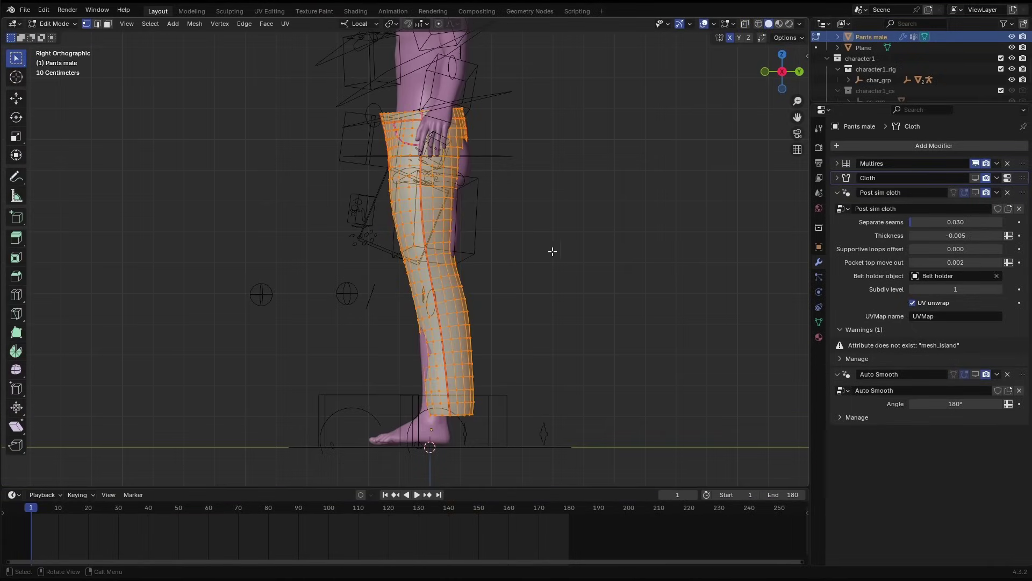
{"action": "middle_click_drag", "start_coordinate": [554, 249], "coordinate": [510, 215]}
{"action": "key", "text": "alt+a"}
{"action": "key", "text": "o"}
{"action": "key", "text": "g"}
{"action": "key", "text": "y"}
{"action": "key", "text": "y"}
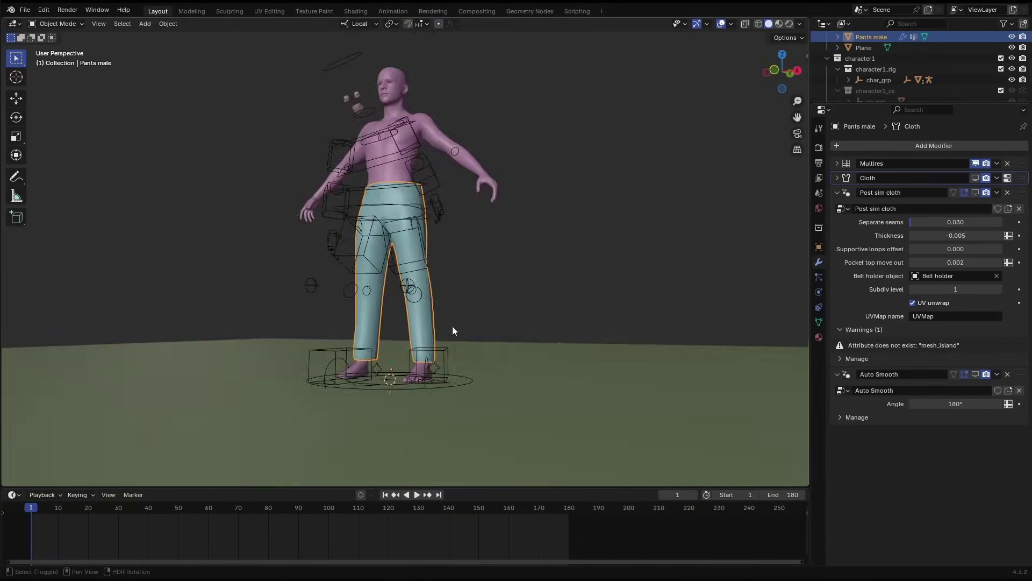
{"action": "scroll", "coordinate": [472, 235], "scroll_direction": "up", "scroll_amount": 3}
Step: Run the Cloth Builder simulation on the pants
{"action": "key", "text": "n"}
{"action": "left_click", "coordinate": [726, 80]}
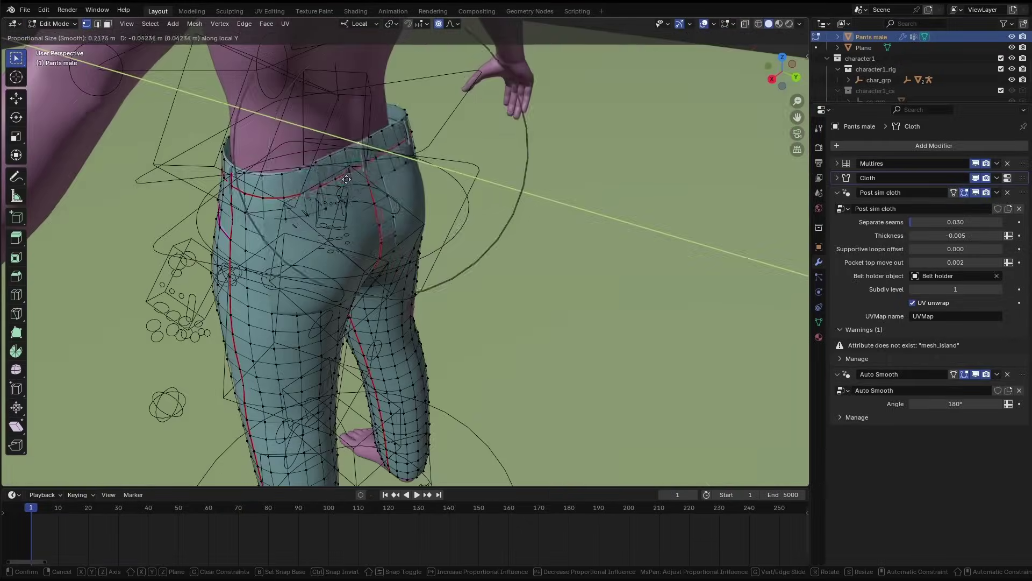
{"action": "left_click", "coordinate": [998, 163]}
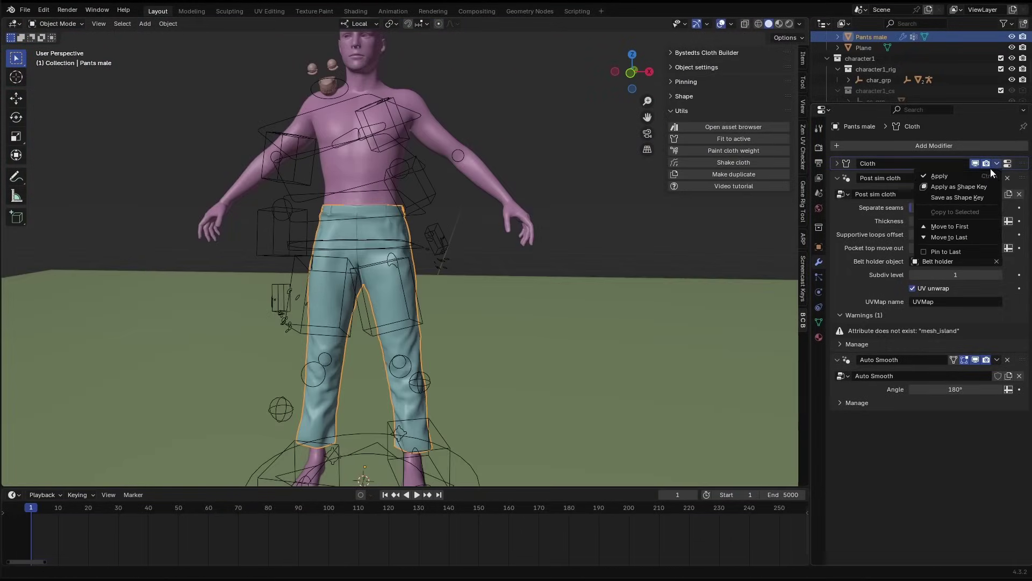
Step: Apply the cloth shape and transfer body vertex groups with Nearest Face Interpolated, By Name, Replace
{"action": "left_click", "coordinate": [939, 176]}
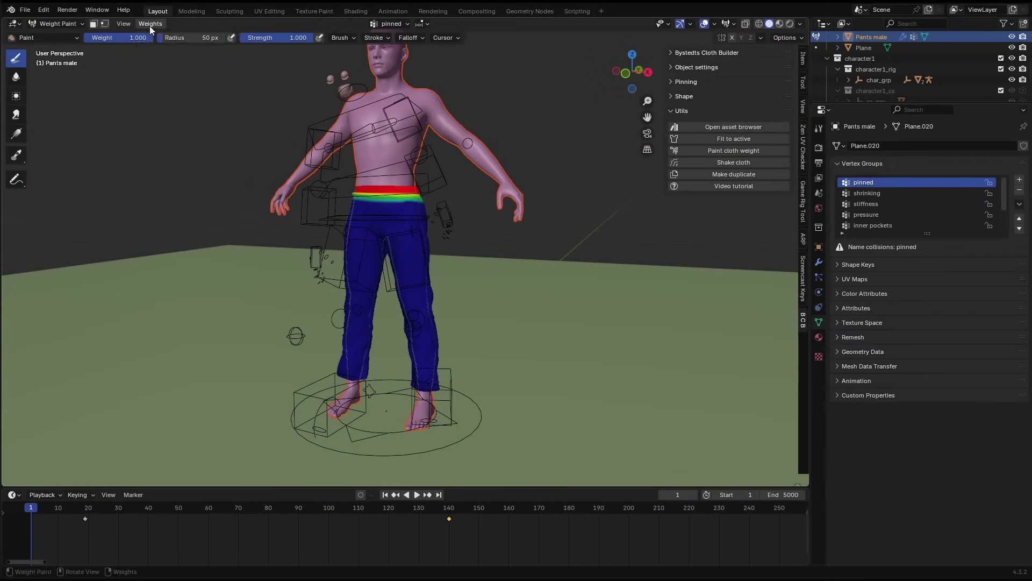
{"action": "left_click", "coordinate": [151, 23]}
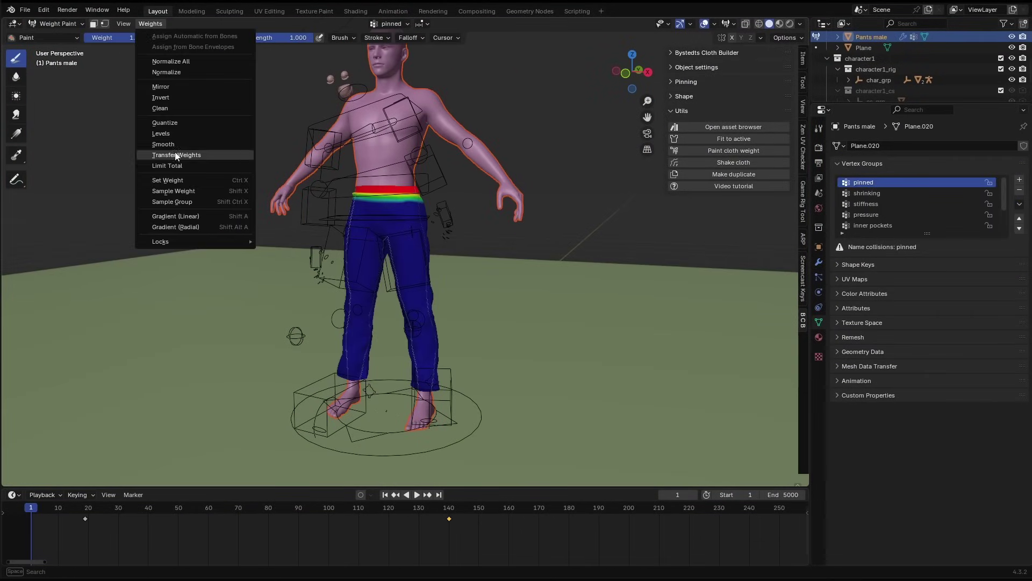
{"action": "left_click", "coordinate": [173, 155]}
{"action": "left_click", "coordinate": [59, 463]}
{"action": "left_click", "coordinate": [139, 343]}
{"action": "left_click", "coordinate": [138, 344]}
{"action": "left_click", "coordinate": [138, 367]}
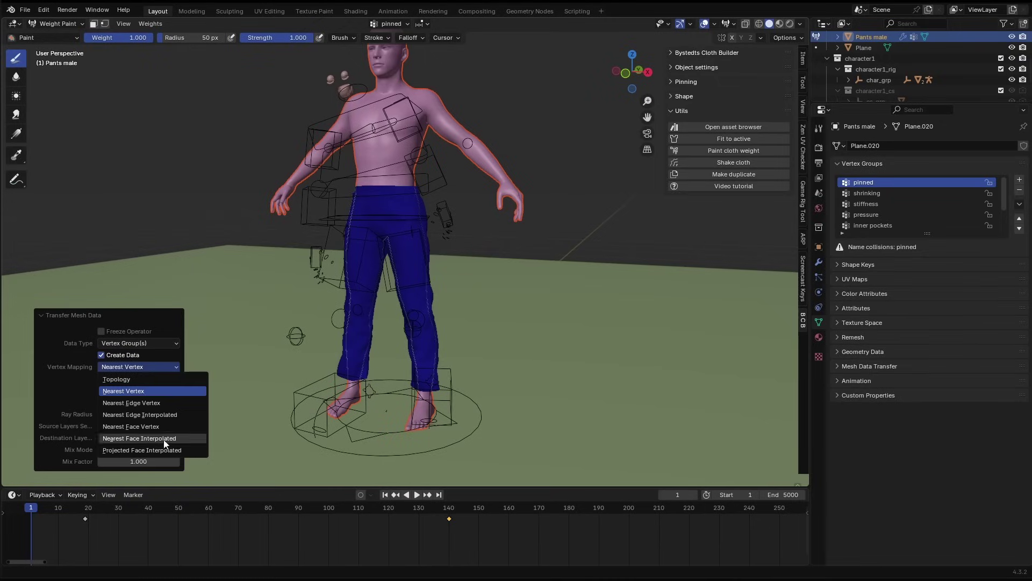
{"action": "left_click", "coordinate": [137, 428]}
{"action": "left_click", "coordinate": [132, 440]}
{"action": "left_click", "coordinate": [135, 449]}
{"action": "left_click", "coordinate": [134, 447]}
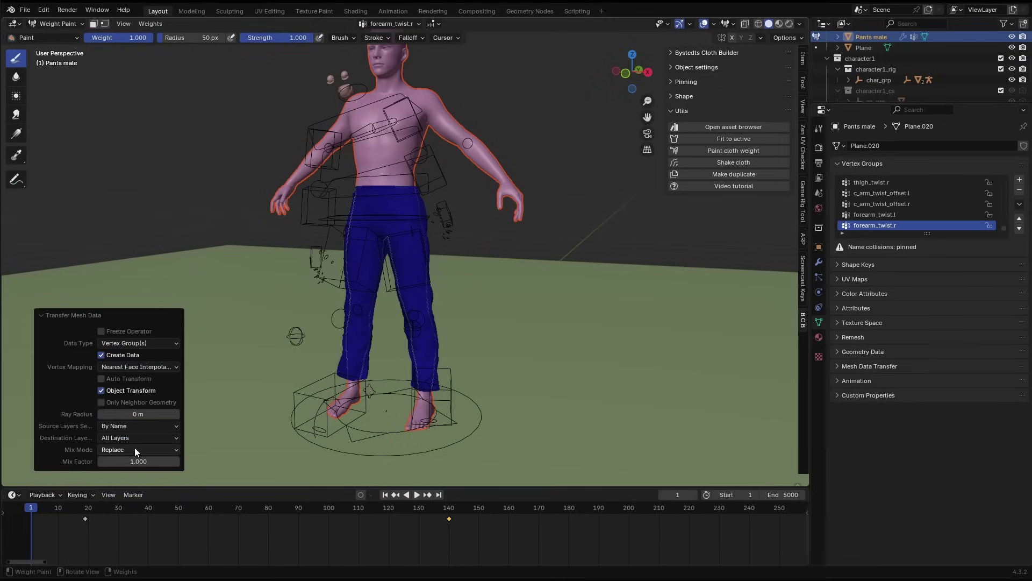
Step: Add a new modifier found by searching 'ar'
{"action": "type", "text": "ar"}
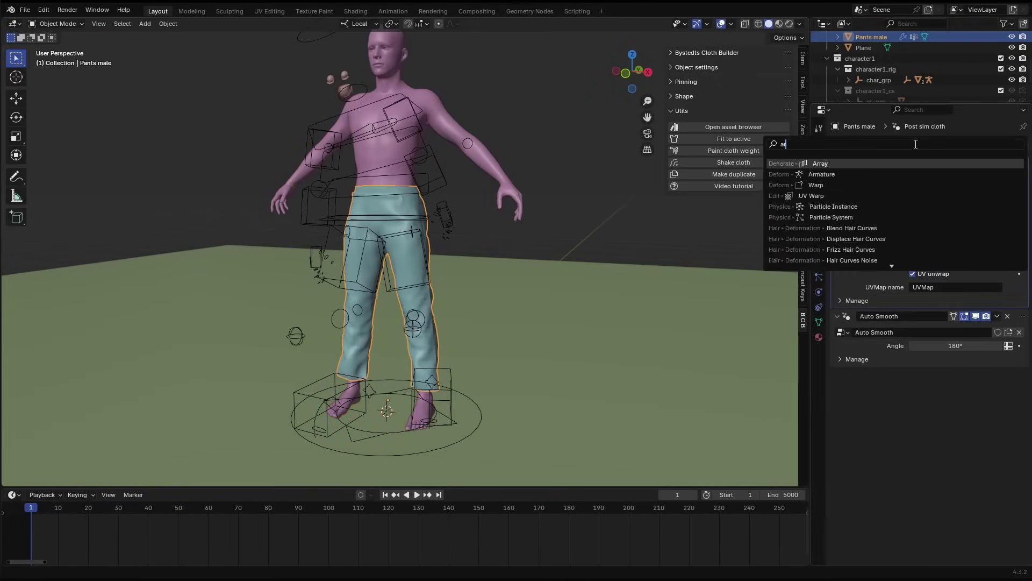
{"action": "key", "text": "Return"}
{"action": "left_click", "coordinate": [953, 181]}
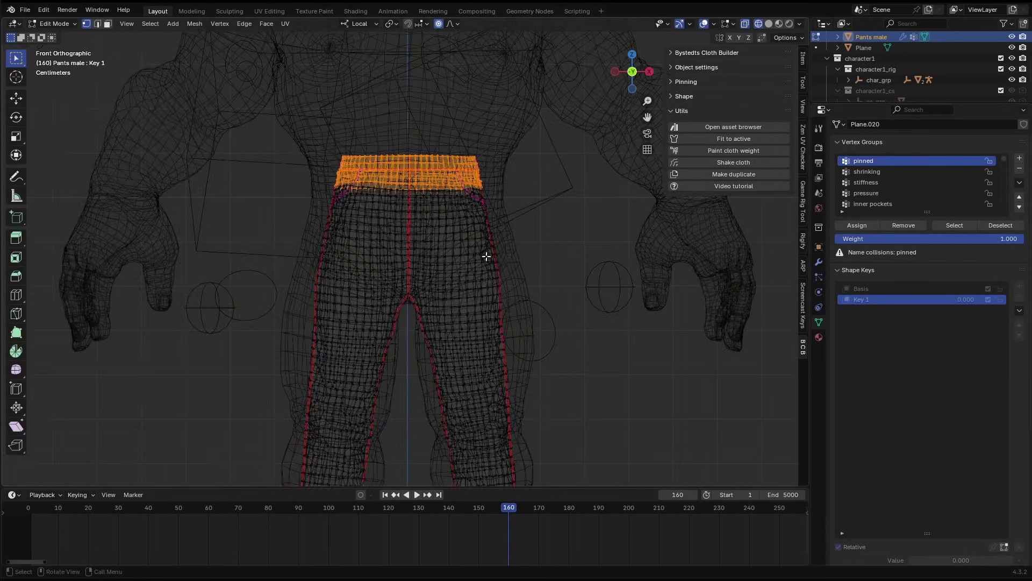
Step: Finish scaling the pants' Key 1 shape up to fit the Hulk body
{"action": "scroll", "coordinate": [466, 307], "scroll_direction": "down", "scroll_amount": 2}
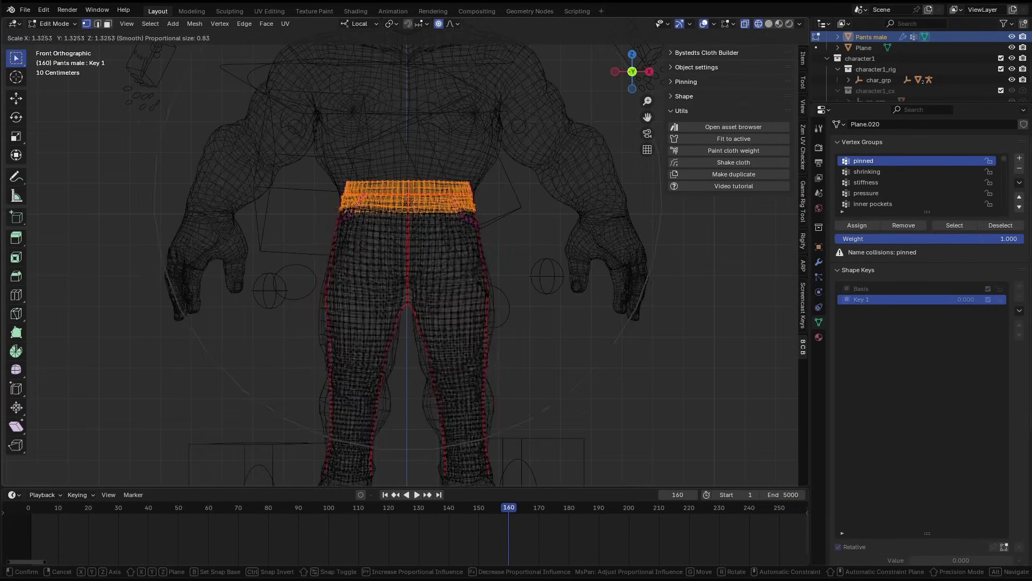
{"action": "key", "text": "Return"}
{"action": "key", "text": "shift+z"}
{"action": "mouse_move", "coordinate": [484, 269]}
{"action": "middle_mouse_down"}
{"action": "mouse_move", "coordinate": [516, 258]}
{"action": "mouse_move", "coordinate": [496, 272]}
{"action": "mouse_move", "coordinate": [503, 254]}
{"action": "mouse_move", "coordinate": [344, 257]}
{"action": "middle_mouse_up"}
{"action": "key", "text": "KP_1"}
{"action": "left_click", "coordinate": [494, 279]}
Step: Sculpt the enlarged pants to refine their fit around the Hulk body
{"action": "key", "text": "ctrl+Tab"}
{"action": "scroll", "coordinate": [344, 257], "scroll_direction": "down", "scroll_amount": 4}
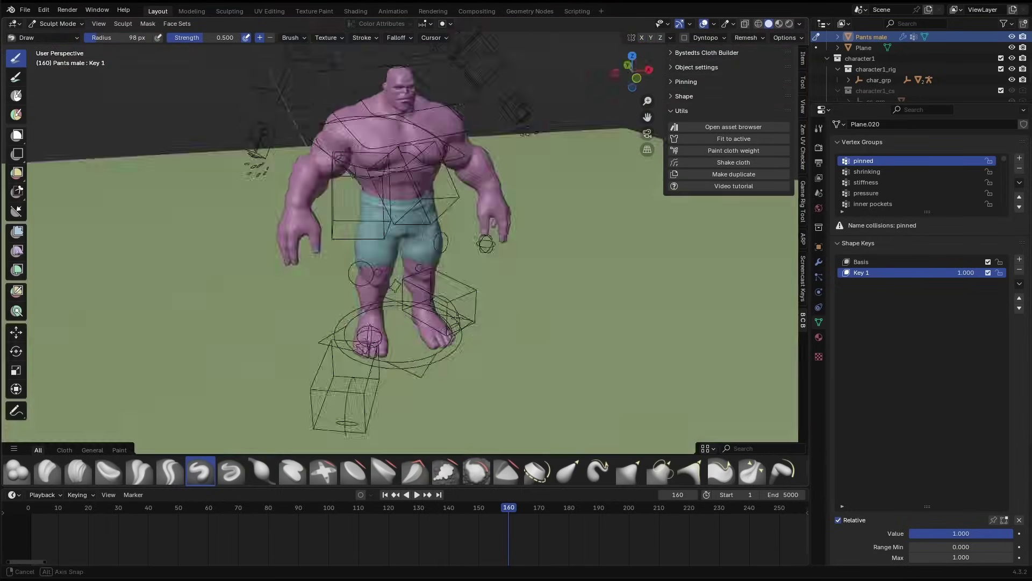
{"action": "key", "text": "ctrl+Tab"}
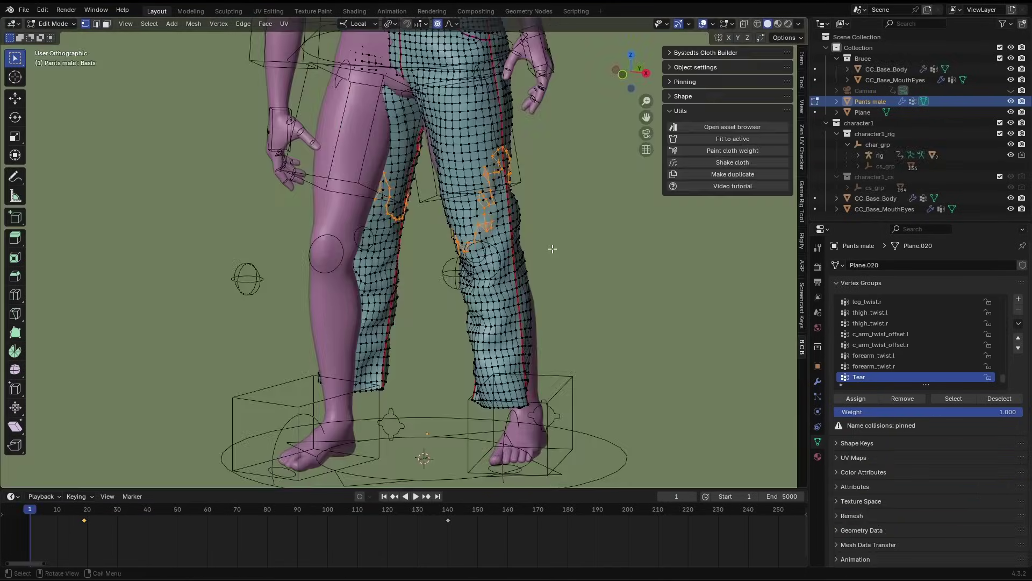
Step: Split the knife-cut tear lines open with Split > Faces & Edges by Vertices
{"action": "key", "text": "alt+m"}
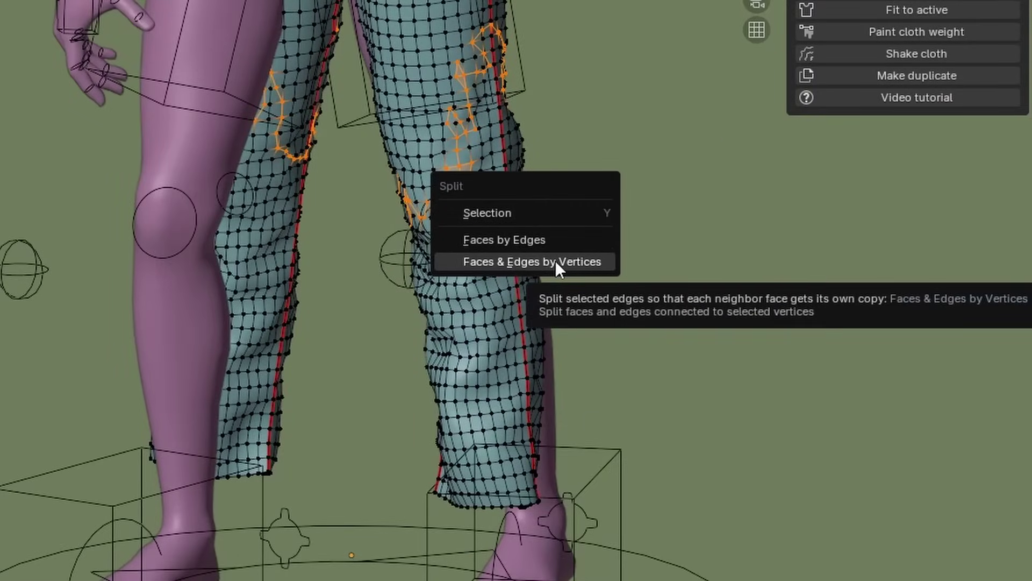
{"action": "left_click", "coordinate": [556, 260]}
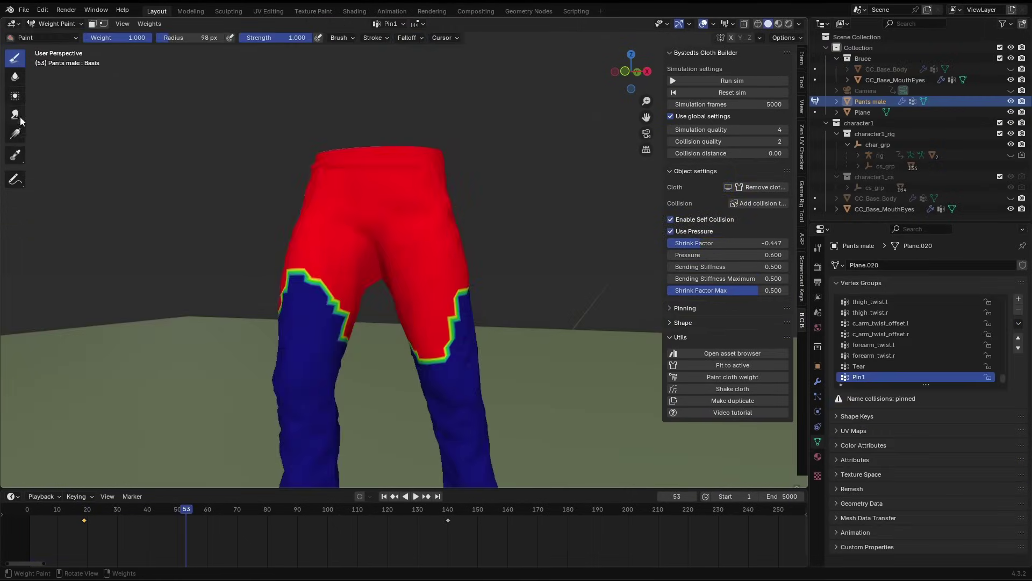
Step: Test-run the cloth simulation on a pant leg and set Shrink Factor to -0.1
{"action": "scroll", "coordinate": [306, 160], "scroll_direction": "up", "scroll_amount": 4}
{"action": "middle_click_drag", "start_coordinate": [306, 160], "coordinate": [305, 160]}
{"action": "scroll", "coordinate": [306, 160], "scroll_direction": "down", "scroll_amount": 5}
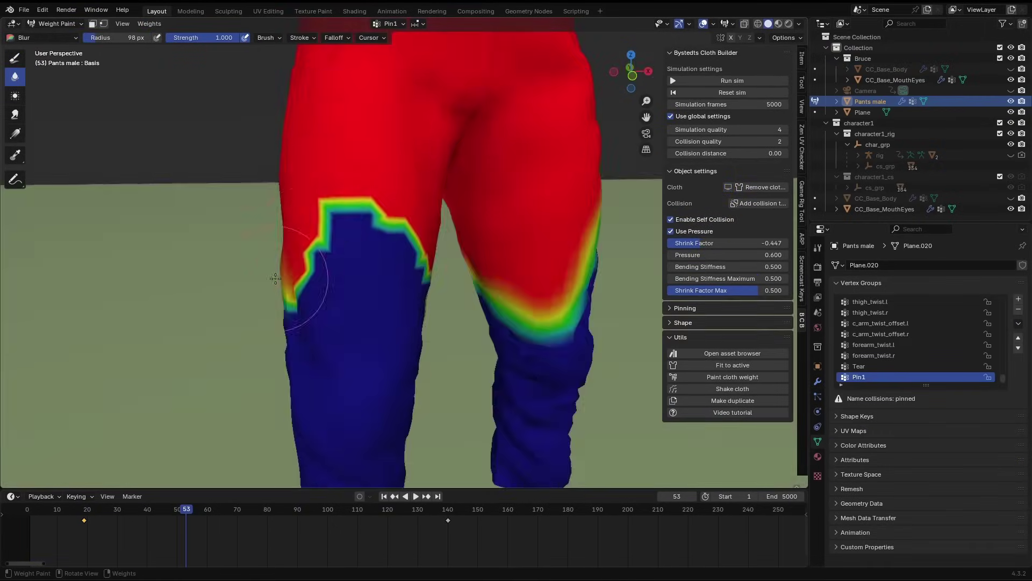
{"action": "left_click", "coordinate": [718, 80]}
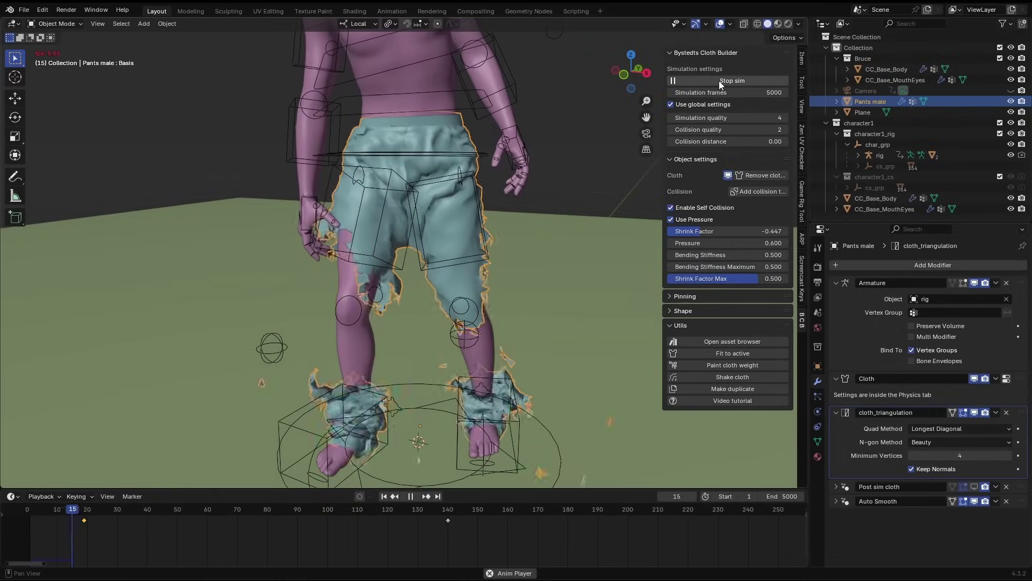
{"action": "left_click", "coordinate": [718, 81]}
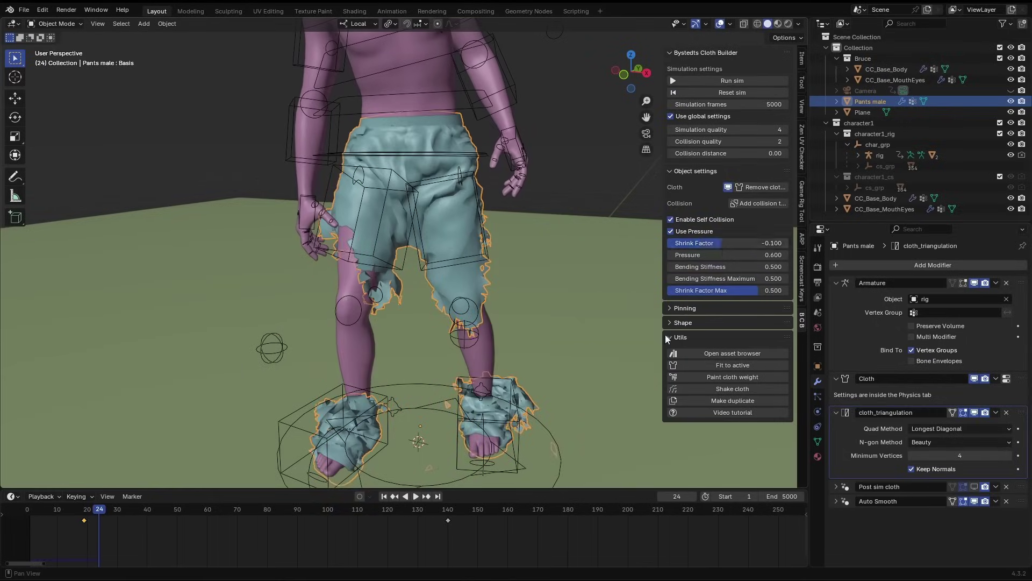
{"action": "key", "text": "Return"}
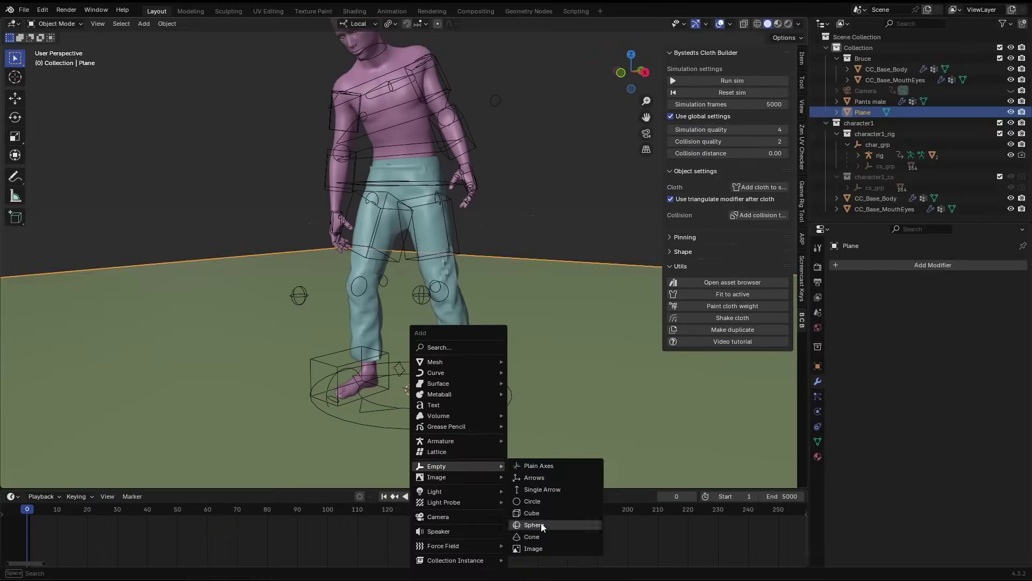
Step: Add a sphere empty named Mask and place it near the feet
{"action": "left_click", "coordinate": [541, 525]}
{"action": "key", "text": "g"}
{"action": "left_click", "coordinate": [576, 388]}
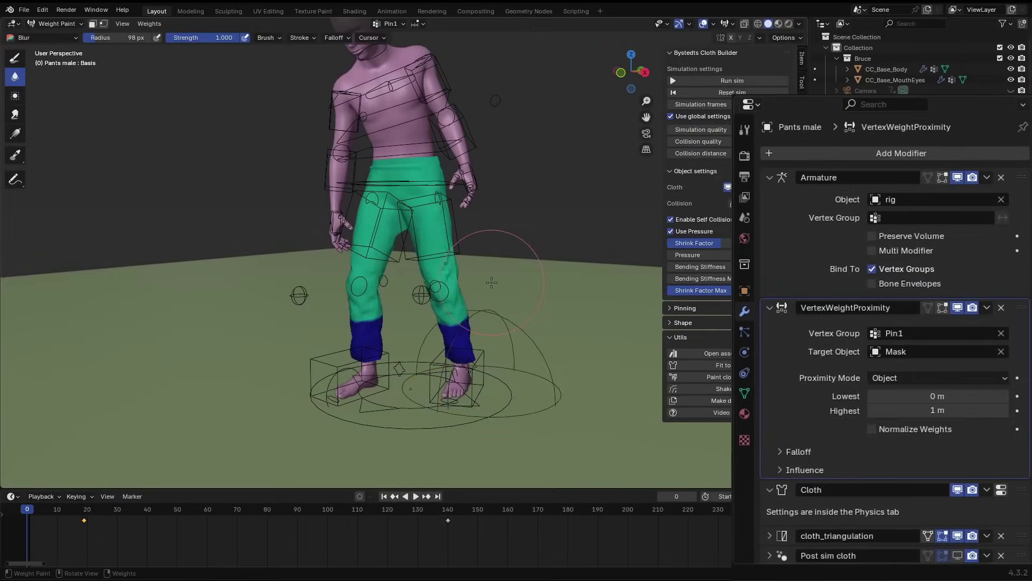
{"action": "left_click_drag", "start_coordinate": [914, 414], "coordinate": [895, 413]}
{"action": "left_click", "coordinate": [494, 297]}
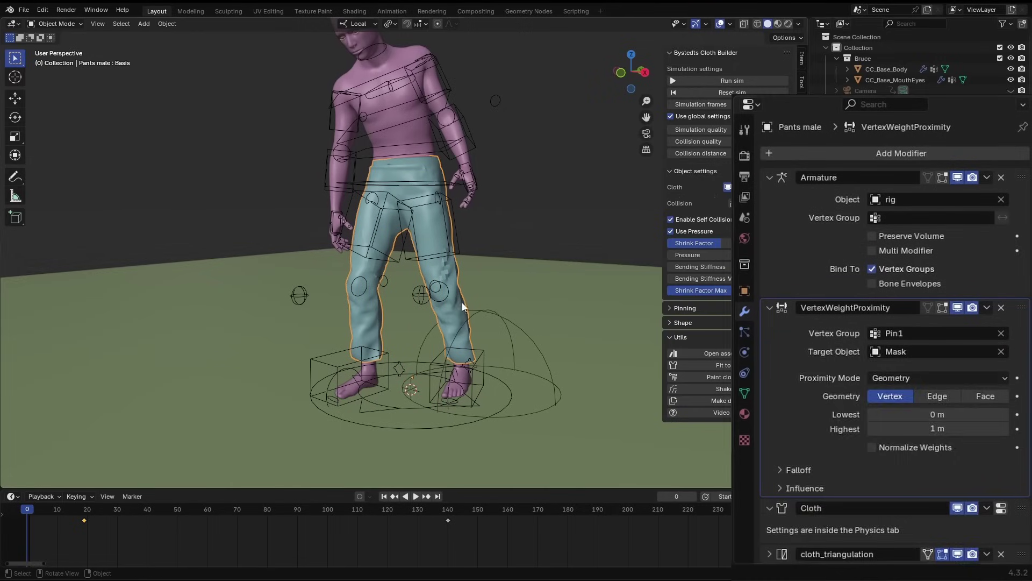
Step: Drive the proximity modifier's Highest and Lowest distances with a scripted 'scale' expression
{"action": "right_click", "coordinate": [938, 428]}
{"action": "left_click", "coordinate": [938, 428]}
{"action": "right_click", "coordinate": [940, 415]}
{"action": "left_click", "coordinate": [852, 412]}
{"action": "left_click", "coordinate": [860, 334]}
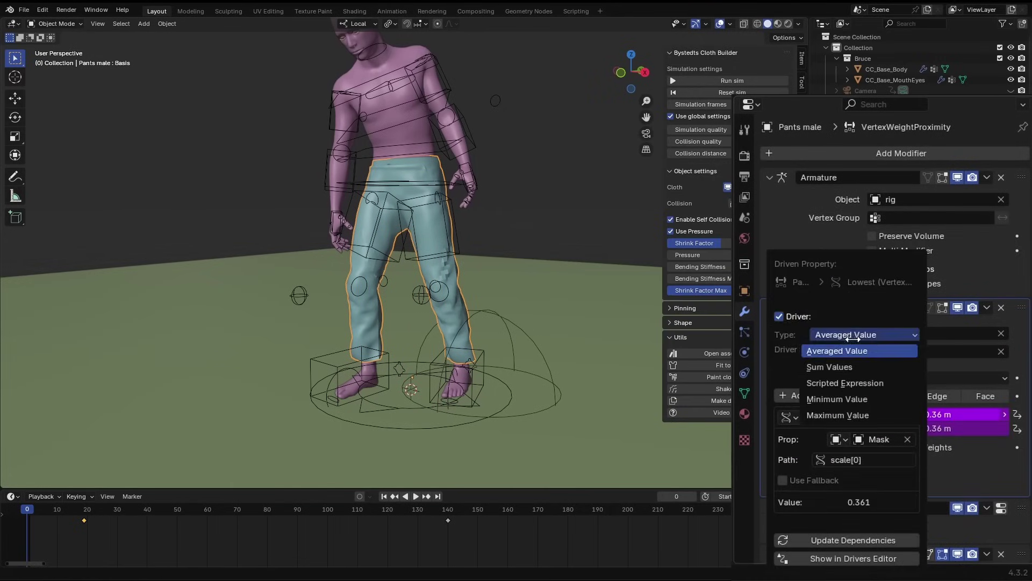
{"action": "left_click", "coordinate": [860, 381]}
{"action": "left_click", "coordinate": [815, 350]}
{"action": "type", "text": "scale"}
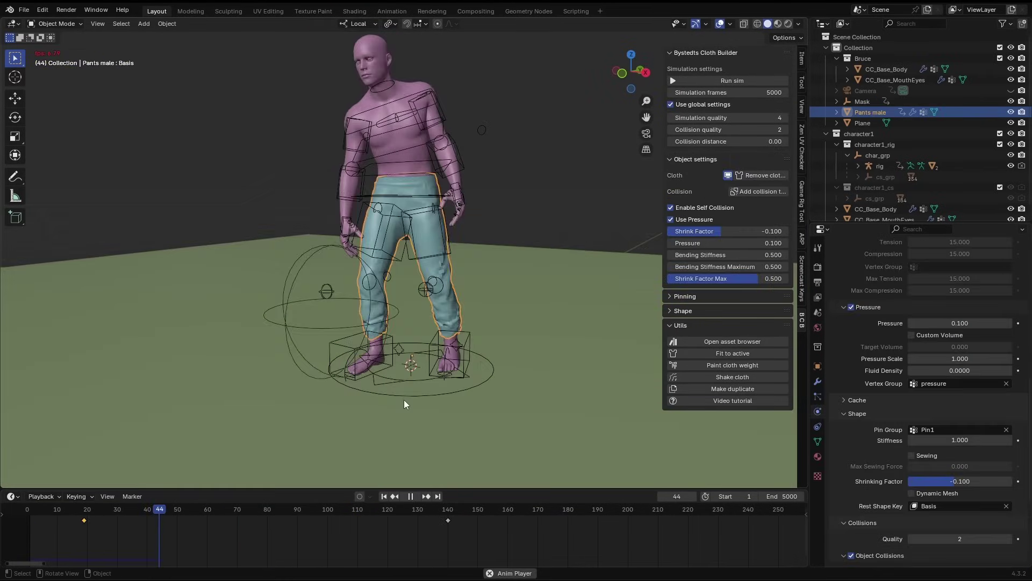
{"action": "scroll", "coordinate": [404, 398], "scroll_direction": "up", "scroll_amount": 6}
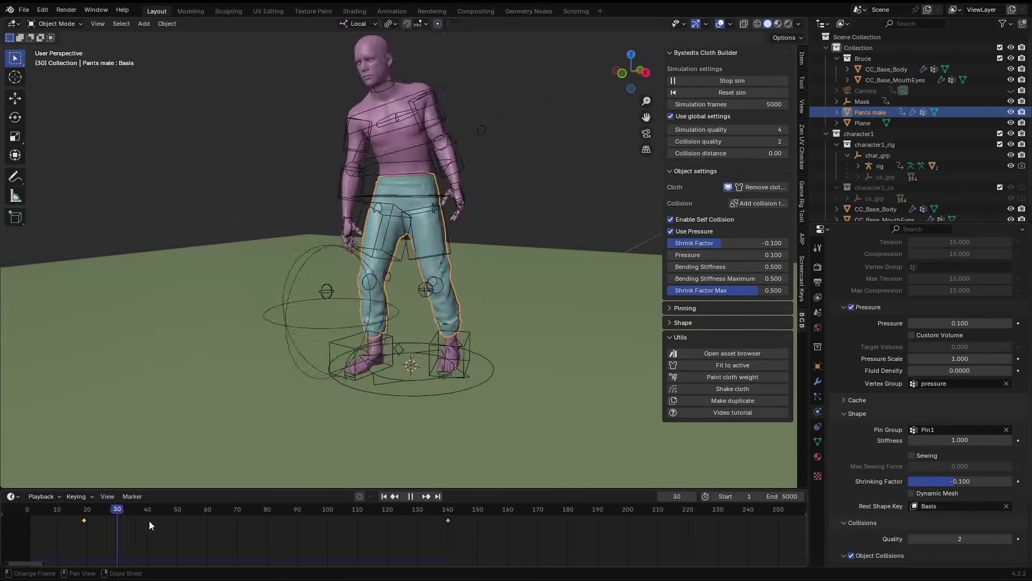
{"action": "left_click_drag", "start_coordinate": [150, 520], "coordinate": [314, 523]}
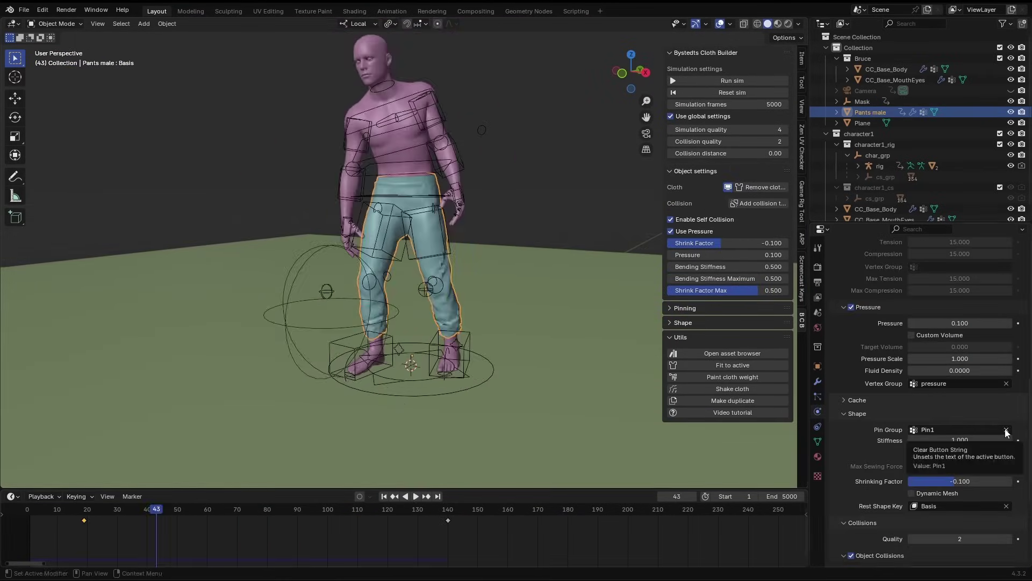
{"action": "left_click", "coordinate": [818, 382]}
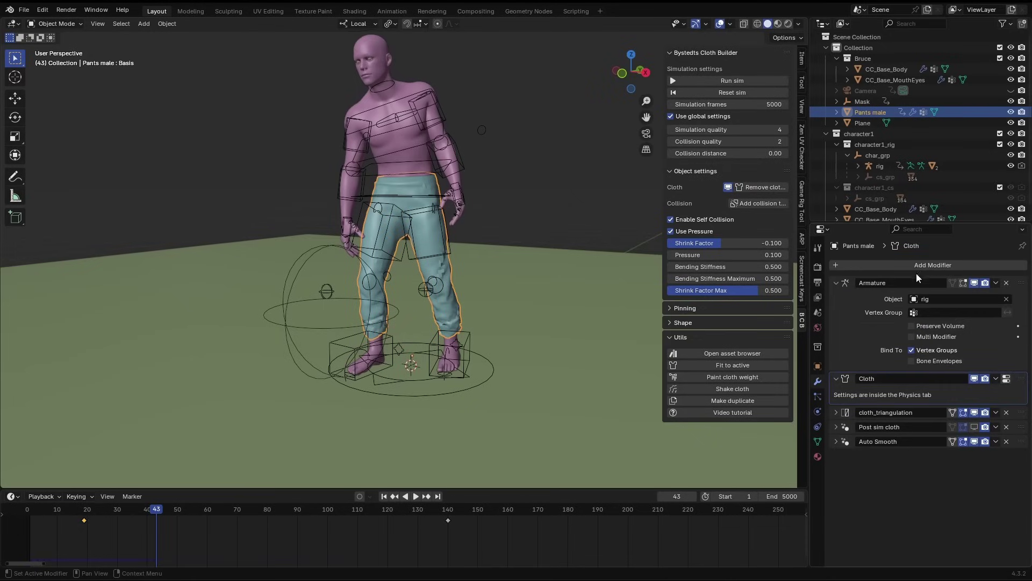
Step: Add a Geometry Nodes modifier with a new node group holding Greater Than and Add nodes
{"action": "left_click", "coordinate": [868, 256]}
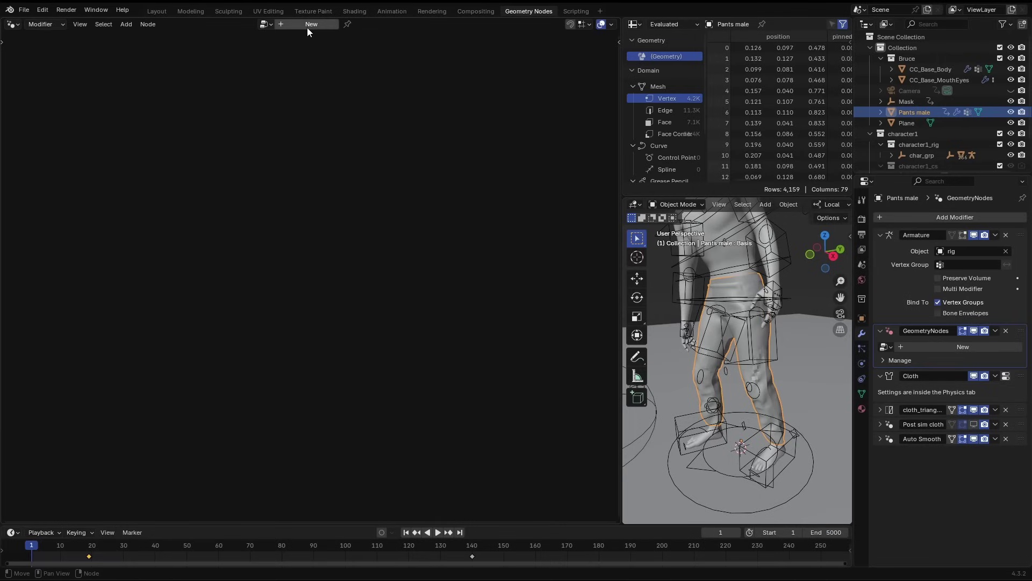
{"action": "left_click", "coordinate": [308, 24]}
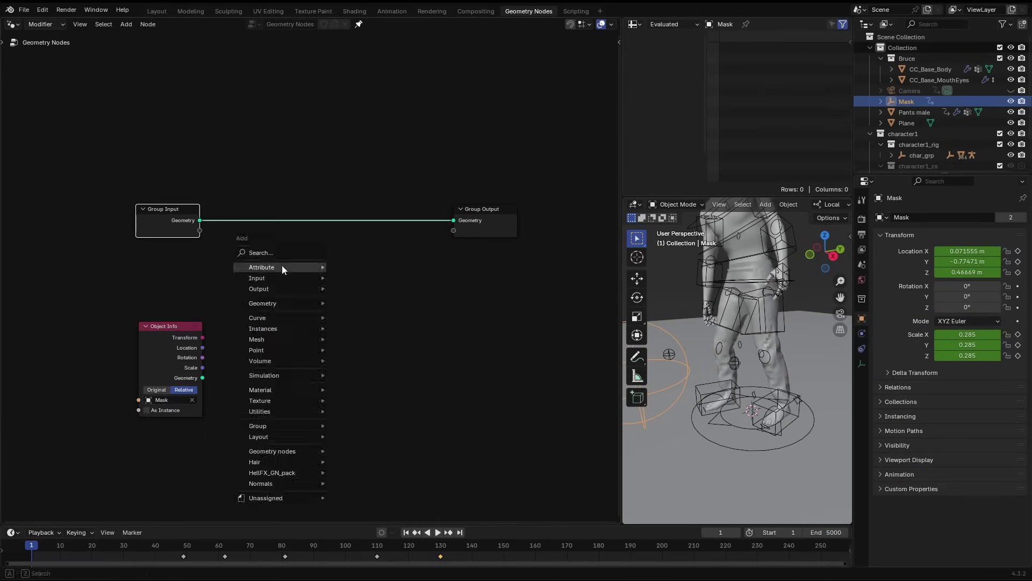
{"action": "key", "text": "shift+a"}
{"action": "type", "text": "grea"}
{"action": "key", "text": "Return"}
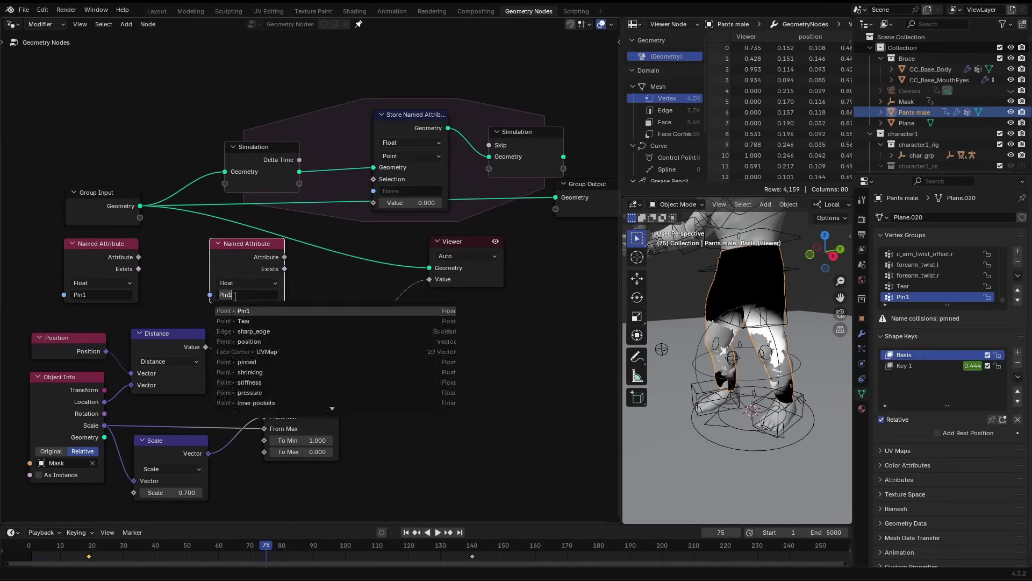
{"action": "key", "text": "shift+a"}
{"action": "type", "text": "a"}
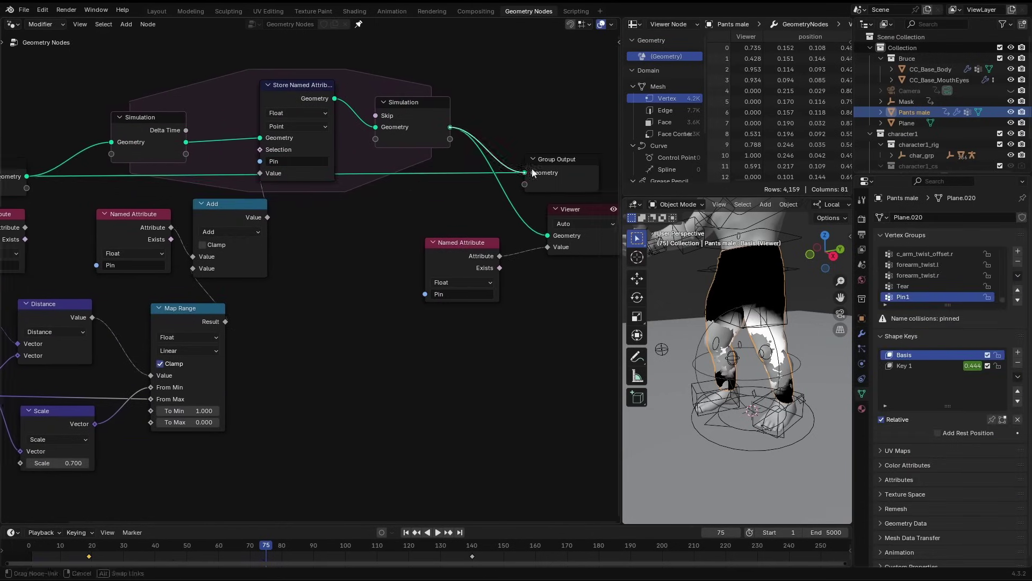
{"action": "key", "text": "space"}
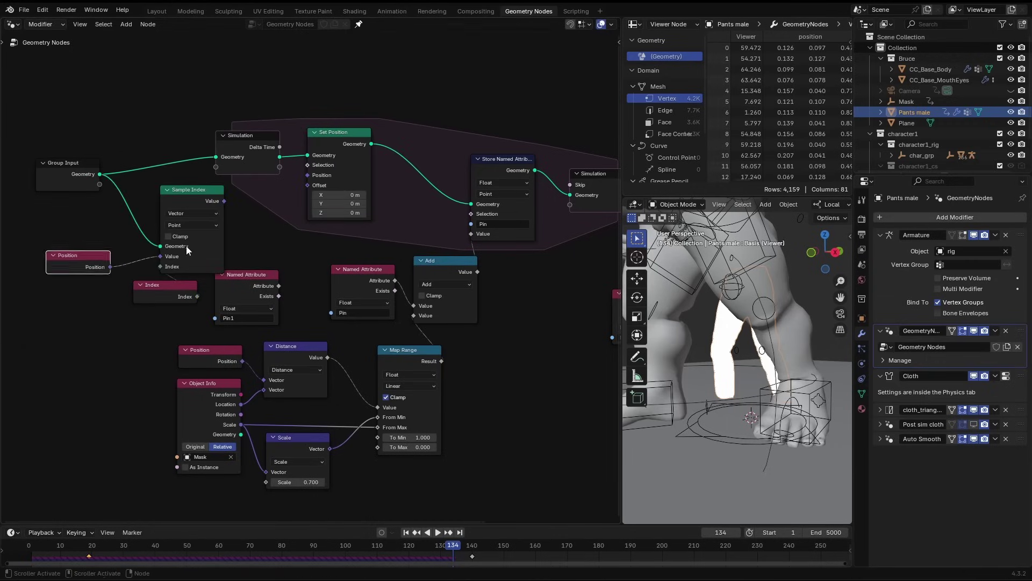
{"action": "key", "text": "shift+Left"}
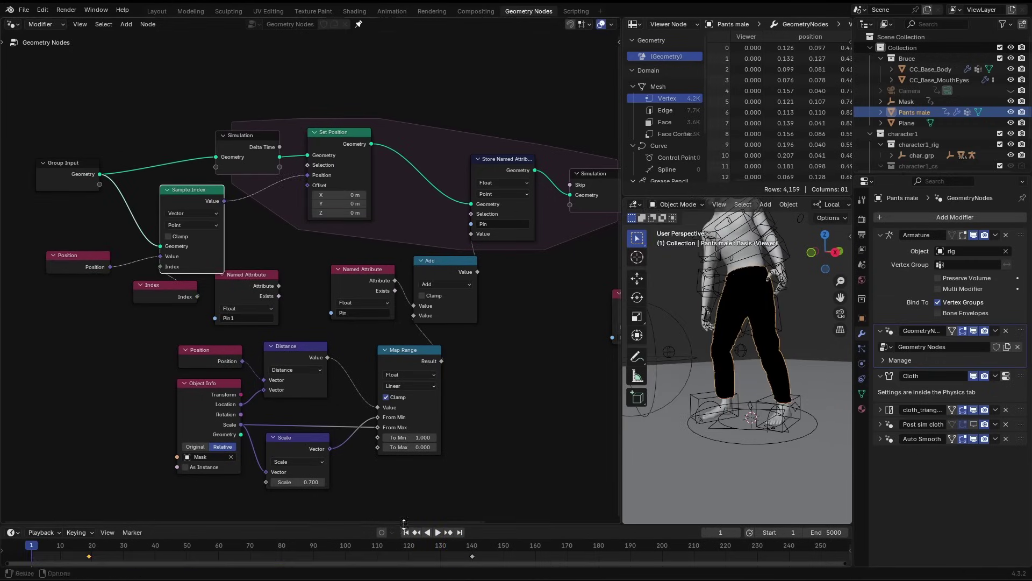
{"action": "key", "text": "space"}
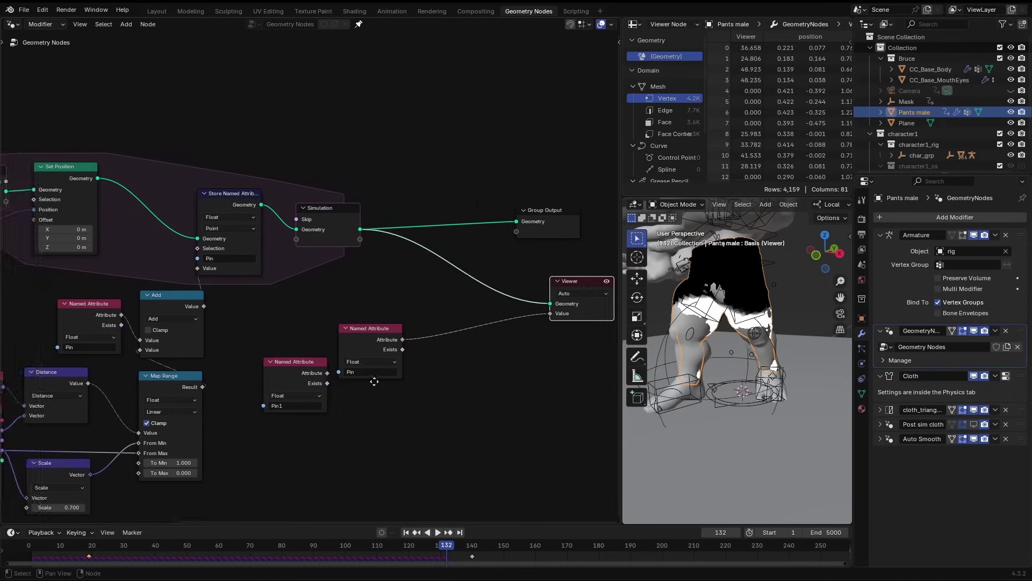
Step: Link a Subtract node (1) from Named Attribute to Group Output, stored as Pin1
{"action": "left_click_drag", "start_coordinate": [357, 323], "coordinate": [411, 326]}
{"action": "key", "text": "Return"}
{"action": "left_click_drag", "start_coordinate": [436, 278], "coordinate": [473, 247]}
{"action": "left_click", "coordinate": [501, 231]}
{"action": "key", "text": "n"}
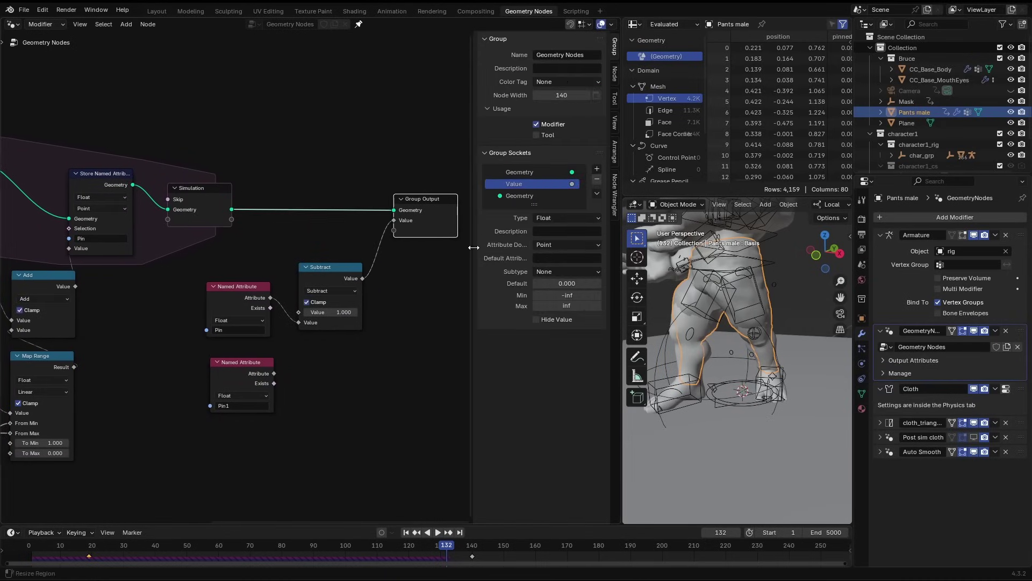
{"action": "left_click", "coordinate": [948, 376]}
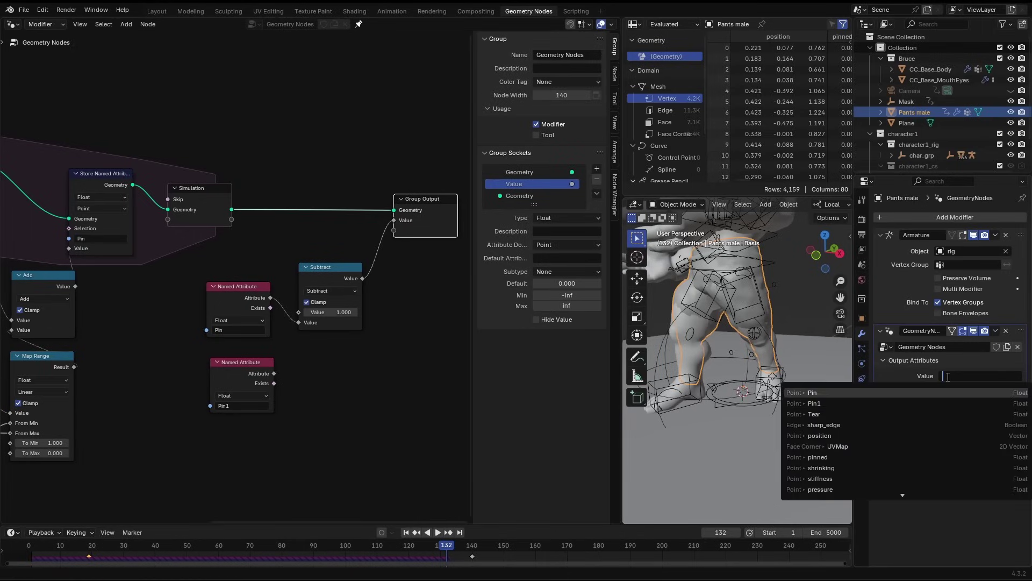
{"action": "left_click", "coordinate": [833, 403]}
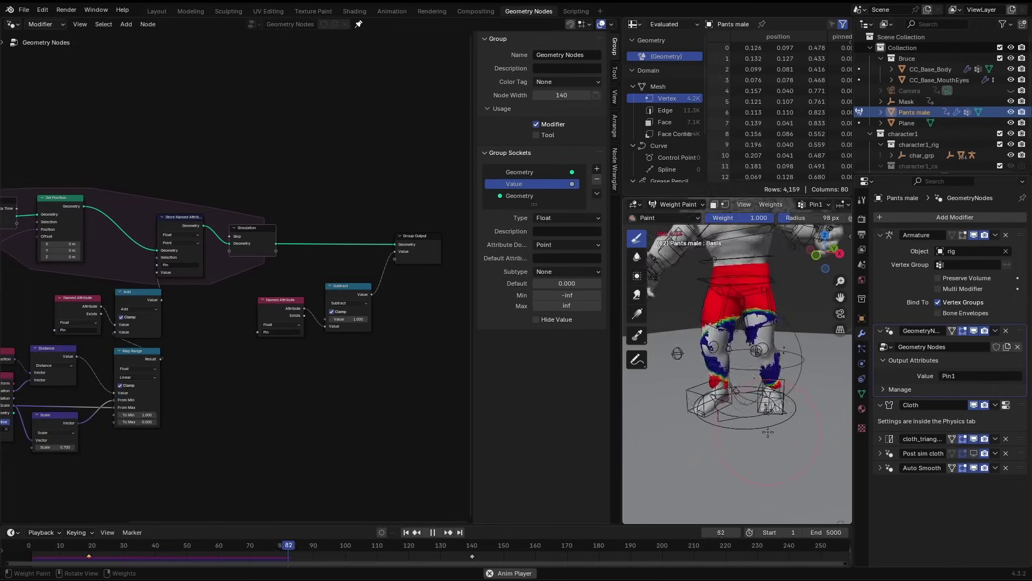
{"action": "middle_click_drag", "start_coordinate": [755, 428], "coordinate": [769, 404]}
{"action": "key", "text": "space"}
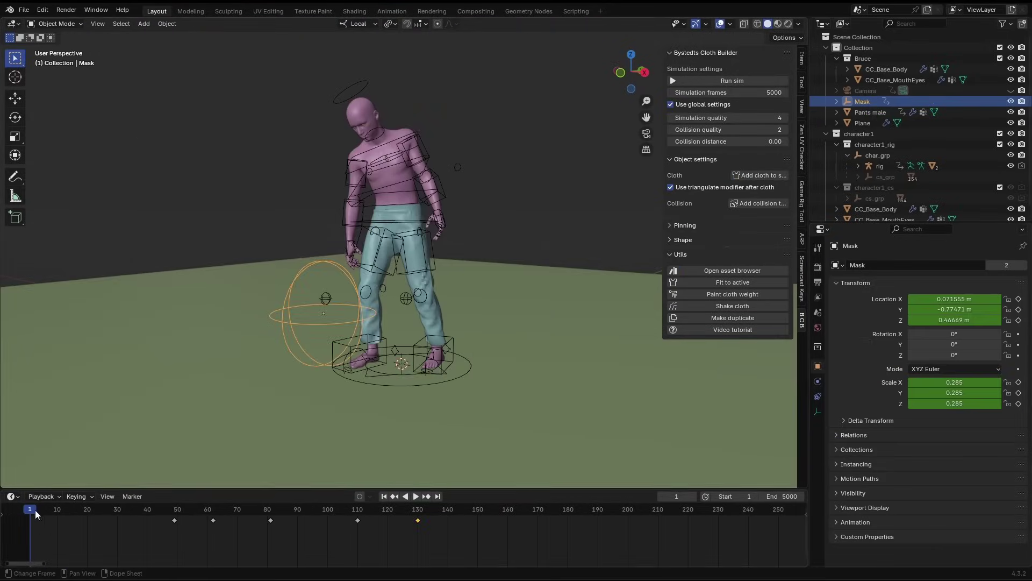
Step: Scrub through frames to compare the Pin1 weights across the morph
{"action": "scroll", "coordinate": [449, 295], "scroll_direction": "up", "scroll_amount": 3}
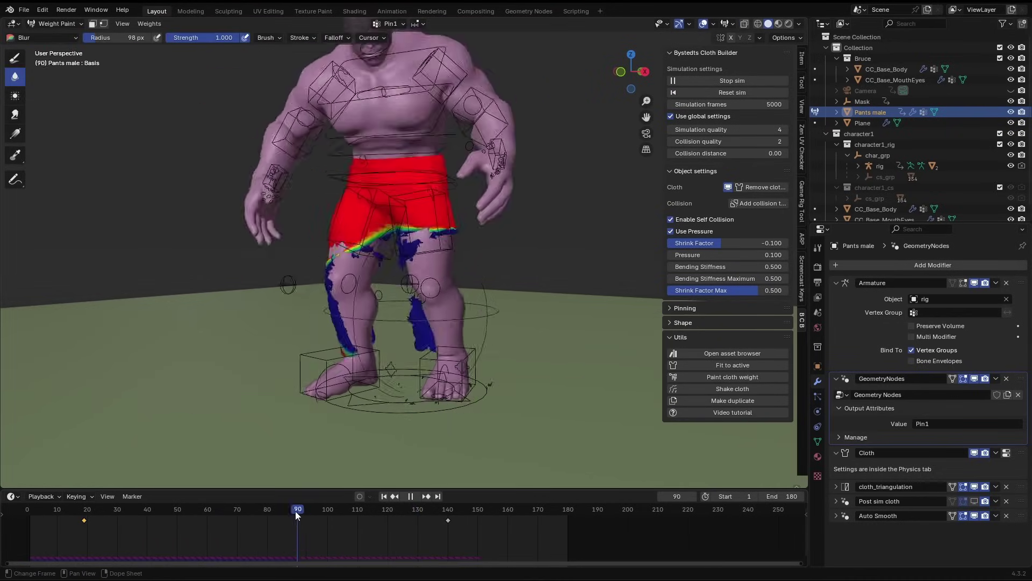
{"action": "left_click_drag", "start_coordinate": [295, 509], "coordinate": [273, 509]}
{"action": "middle_click_drag", "start_coordinate": [452, 301], "coordinate": [467, 317]}
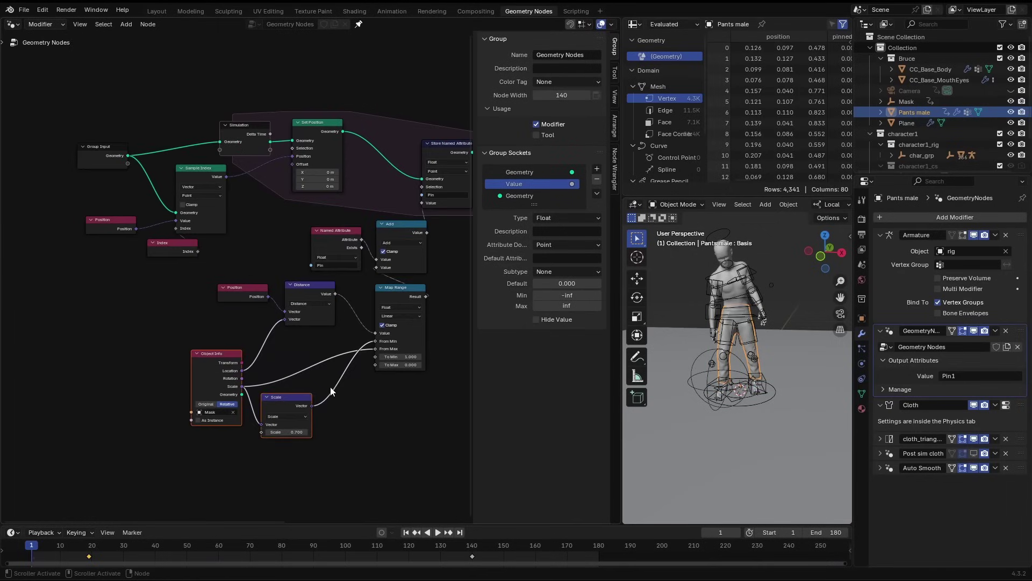
Step: Insert a Vector Mix between Position and Distance, fed by a Noise Texture
{"action": "scroll", "coordinate": [233, 287], "scroll_direction": "up", "scroll_amount": 1}
{"action": "left_click_drag", "start_coordinate": [238, 297], "coordinate": [232, 299]}
{"action": "left_click_drag", "start_coordinate": [144, 346], "coordinate": [157, 336]}
{"action": "left_click", "coordinate": [174, 303]}
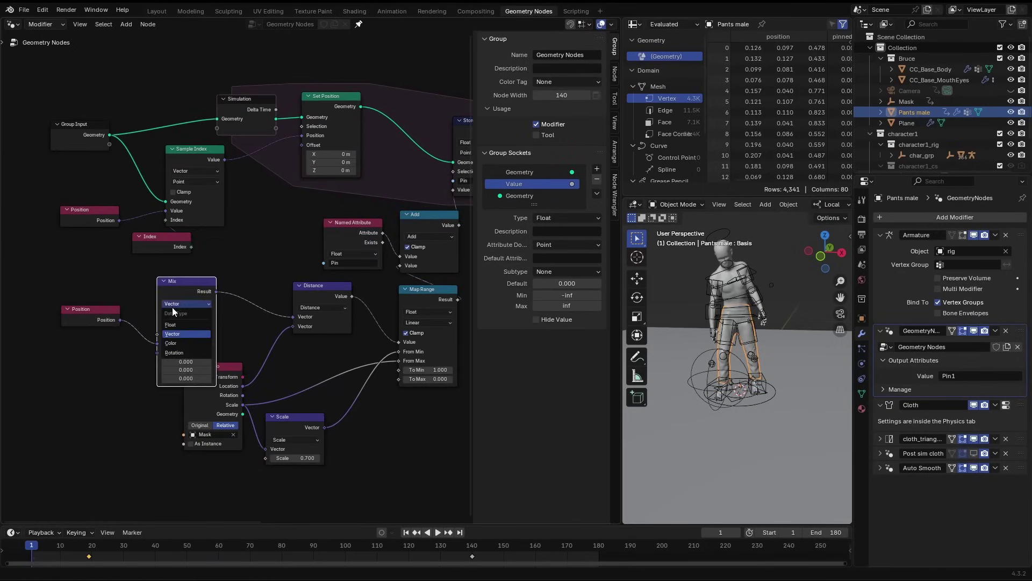
{"action": "left_click", "coordinate": [65, 425]}
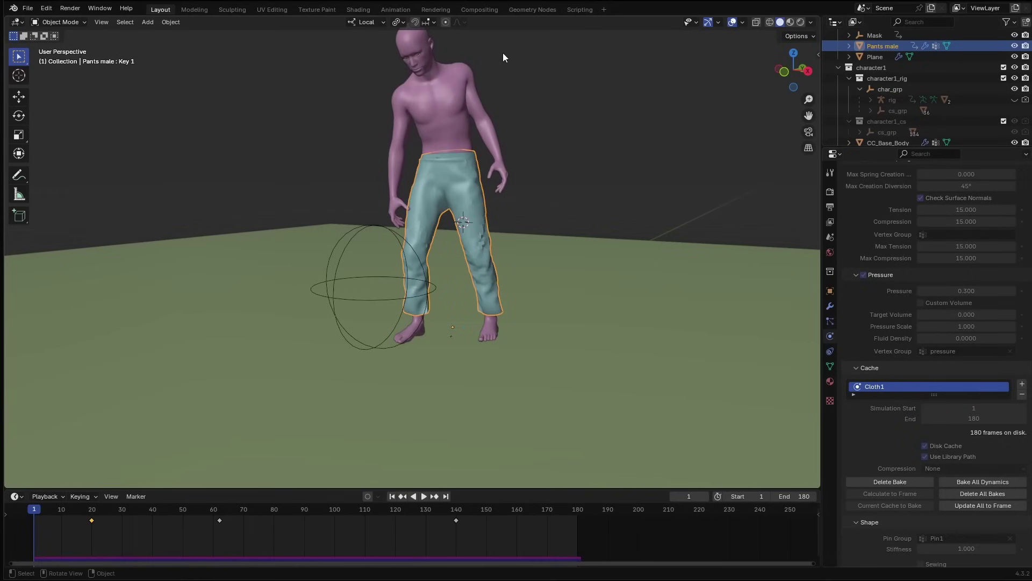
{"action": "key", "text": "space"}
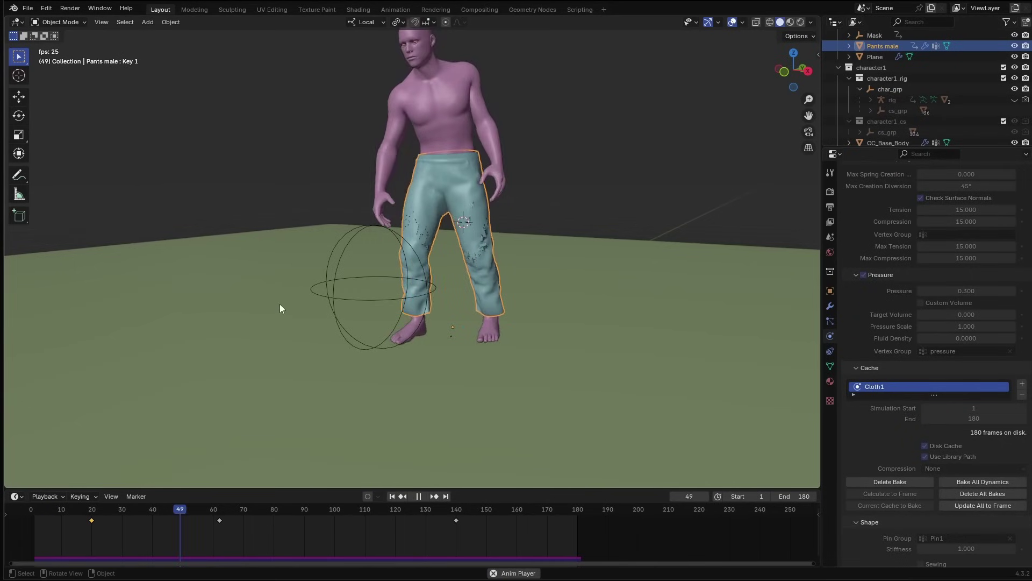
{"action": "scroll", "coordinate": [528, 262], "scroll_direction": "up", "scroll_amount": 8}
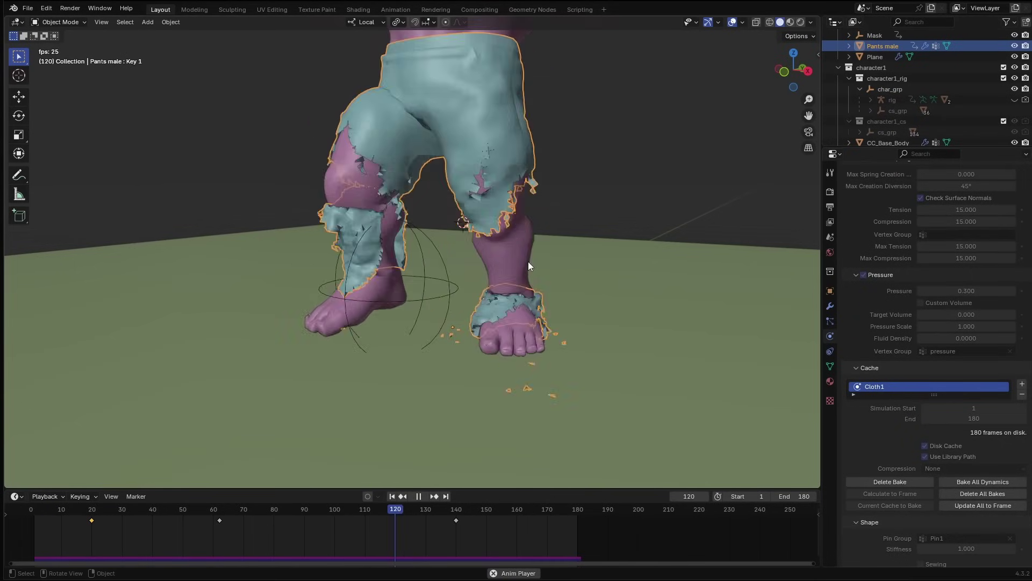
{"action": "middle_click_drag", "start_coordinate": [528, 261], "coordinate": [574, 230]}
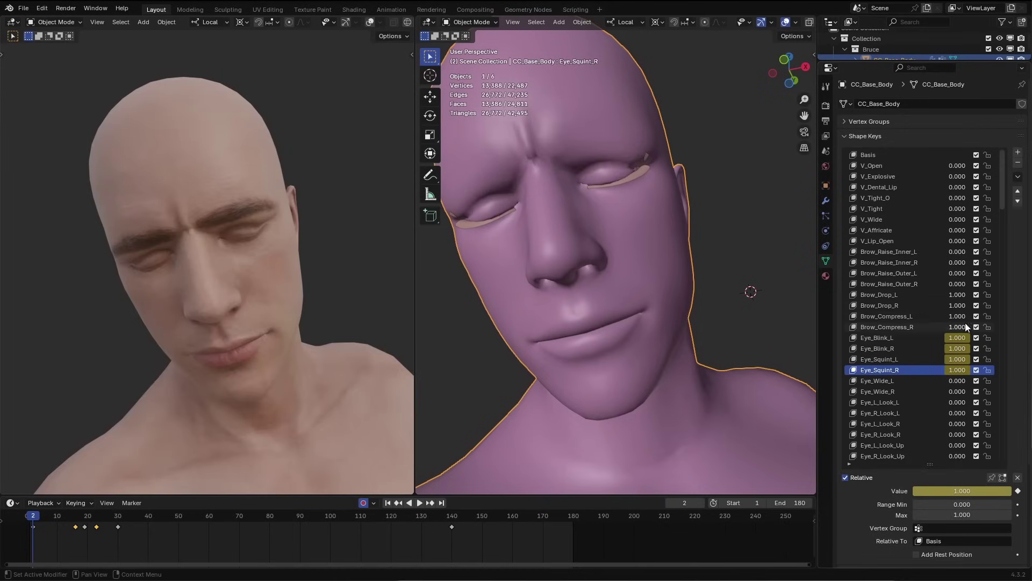
{"action": "key", "text": "space"}
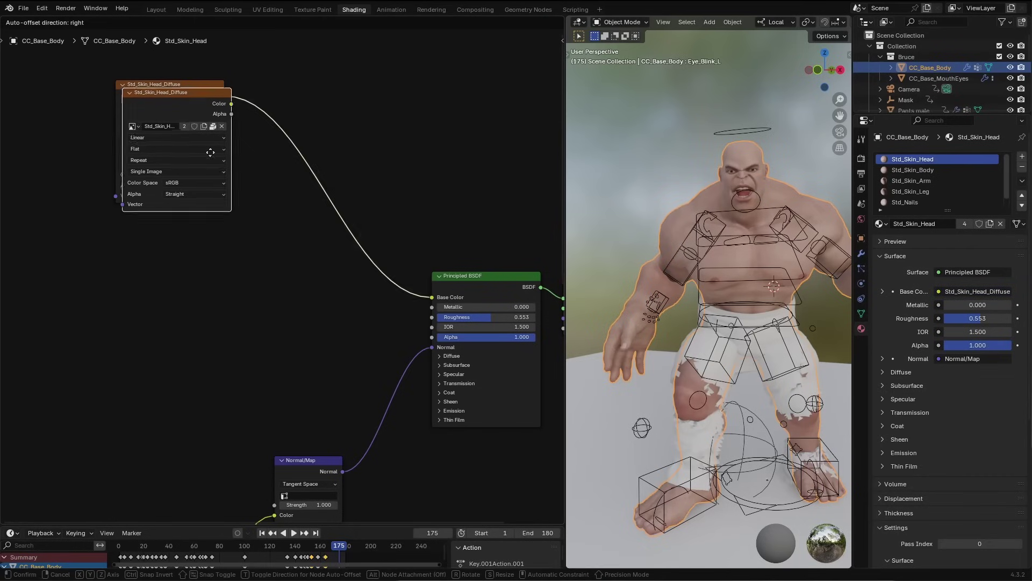
Step: Load Face.png as an Image Texture and mix it with the skin texture
{"action": "left_click", "coordinate": [209, 268]}
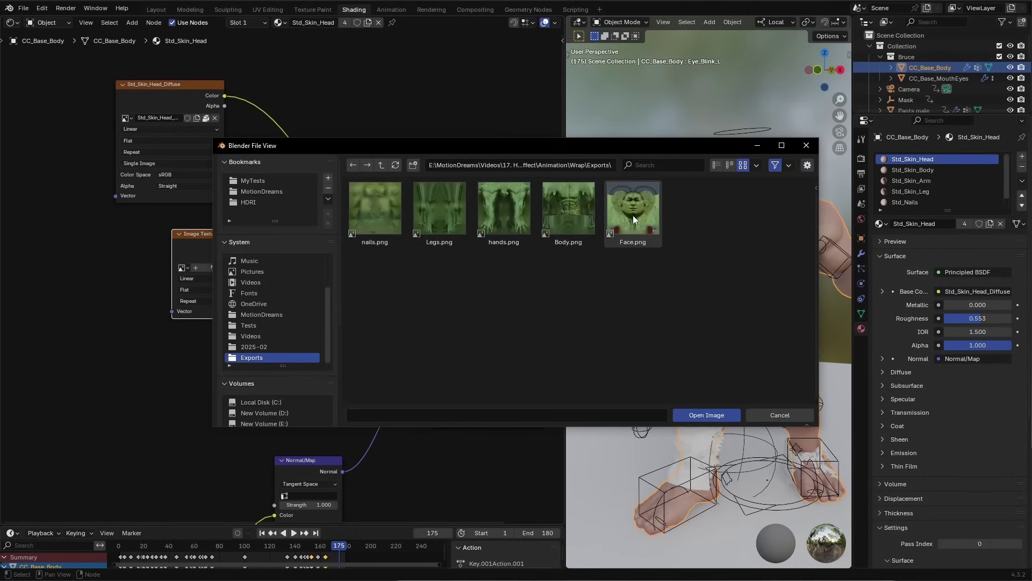
{"action": "left_click", "coordinate": [698, 415]}
{"action": "left_click_drag", "start_coordinate": [215, 234], "coordinate": [169, 252]}
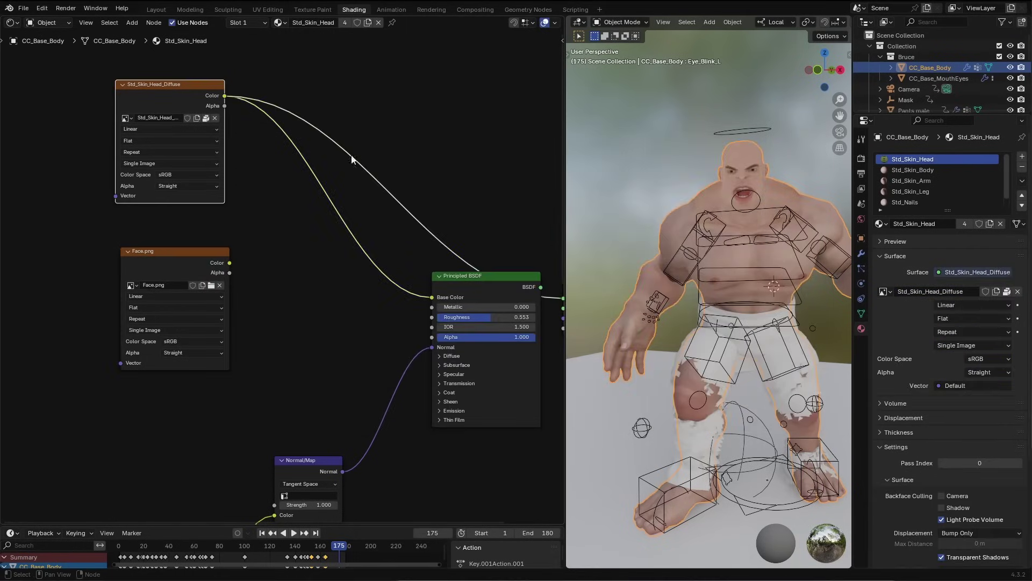
{"action": "left_click_drag", "start_coordinate": [343, 221], "coordinate": [317, 222]}
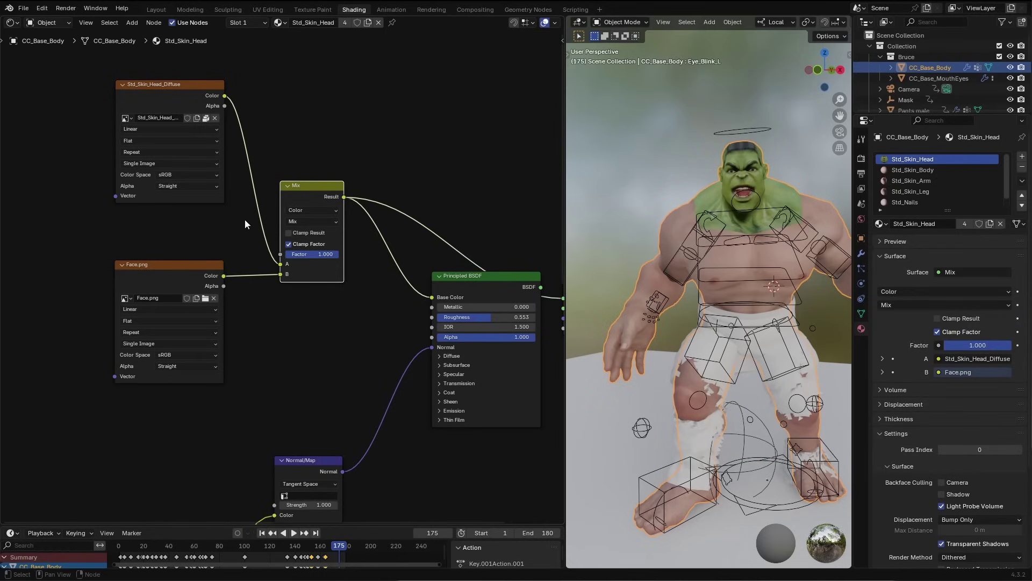
Step: Drive Roughness with a Color Ramp and test the Std_Skin_Head mix factor
{"action": "key", "text": "shift+a"}
{"action": "left_click", "coordinate": [322, 360]}
{"action": "left_click_drag", "start_coordinate": [378, 331], "coordinate": [432, 348]}
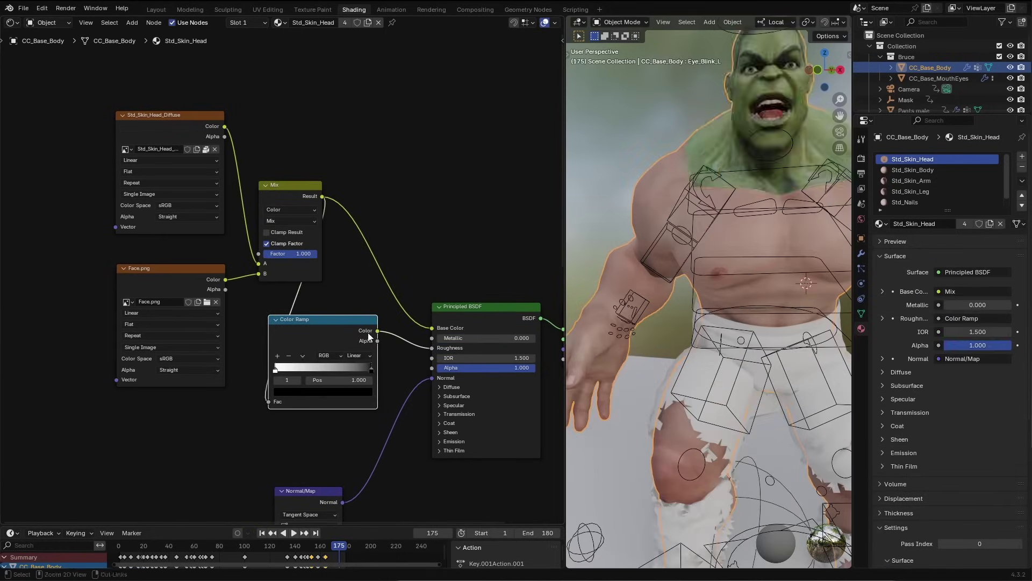
{"action": "left_click", "coordinate": [370, 337], "text": "ctrl+shift"}
{"action": "key", "text": "Return"}
{"action": "left_click", "coordinate": [486, 318], "text": "ctrl+shift"}
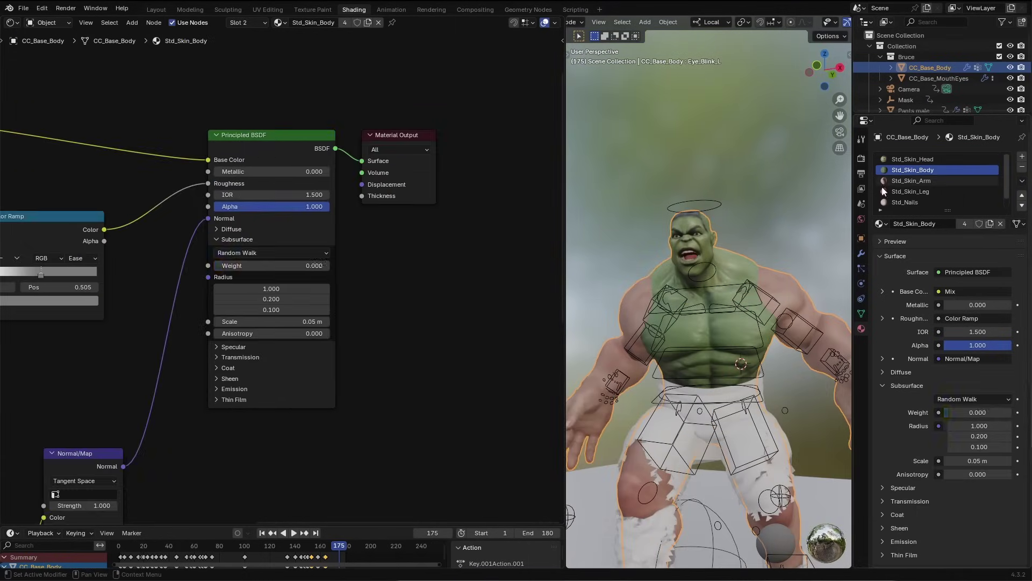
{"action": "left_click", "coordinate": [912, 159]}
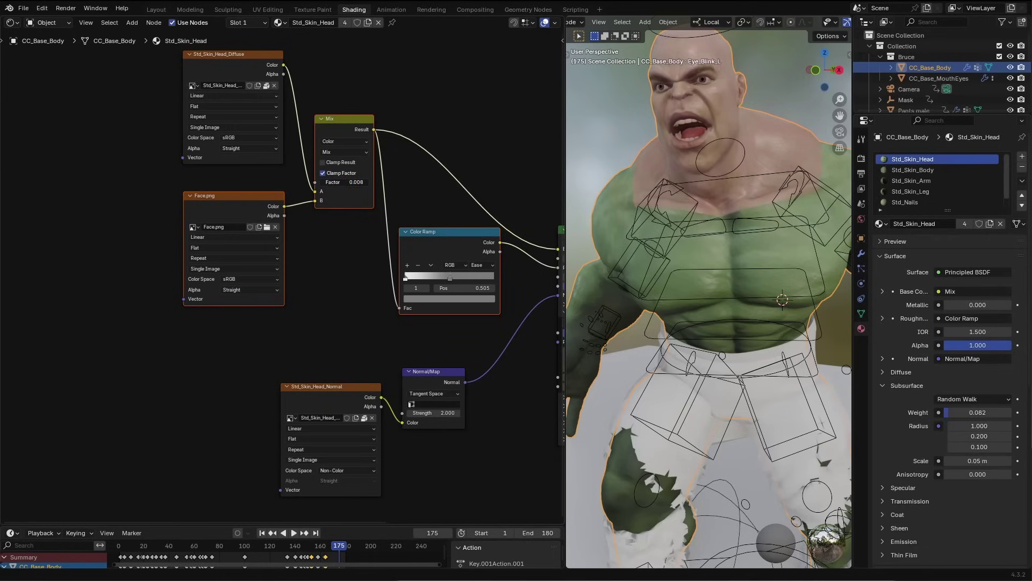
{"action": "left_click_drag", "start_coordinate": [322, 182], "coordinate": [318, 183]}
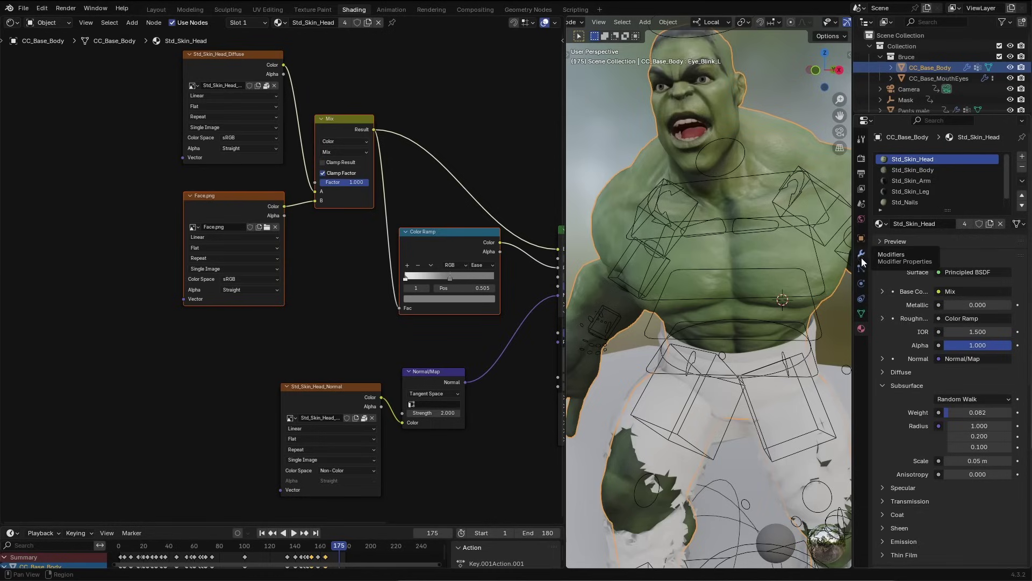
Step: Copy the HulkMorphed shape key value as a new driver and paste it onto the Mix Factor
{"action": "left_click", "coordinate": [861, 314]}
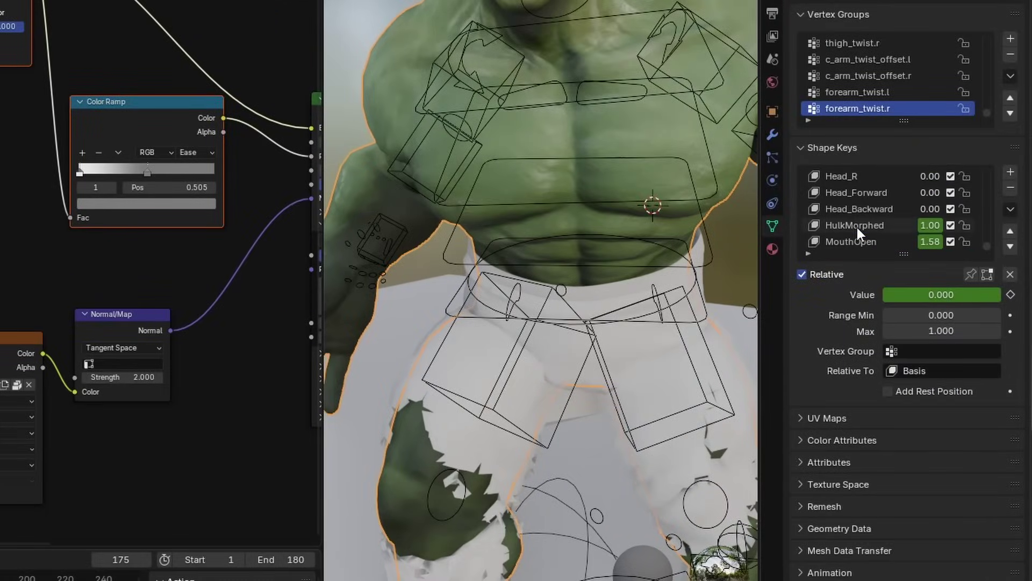
{"action": "left_click", "coordinate": [857, 228]}
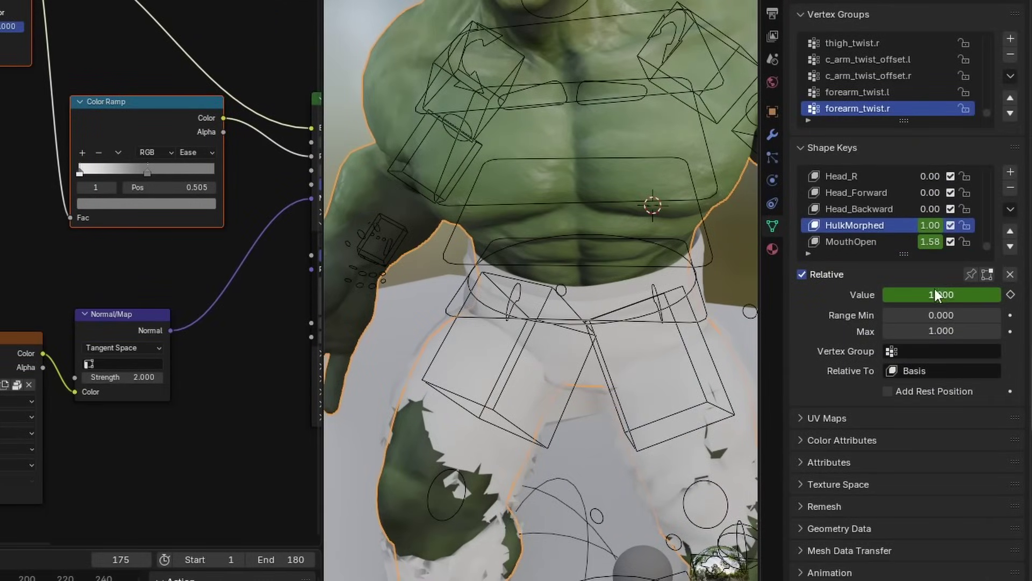
{"action": "right_click", "coordinate": [941, 292]}
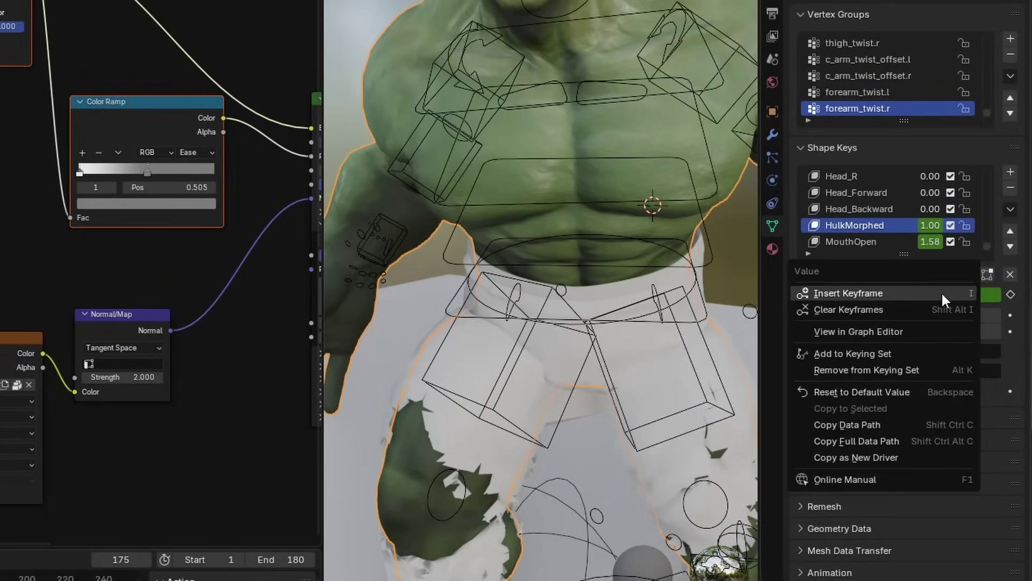
{"action": "left_click", "coordinate": [854, 456]}
{"action": "right_click", "coordinate": [378, 241]}
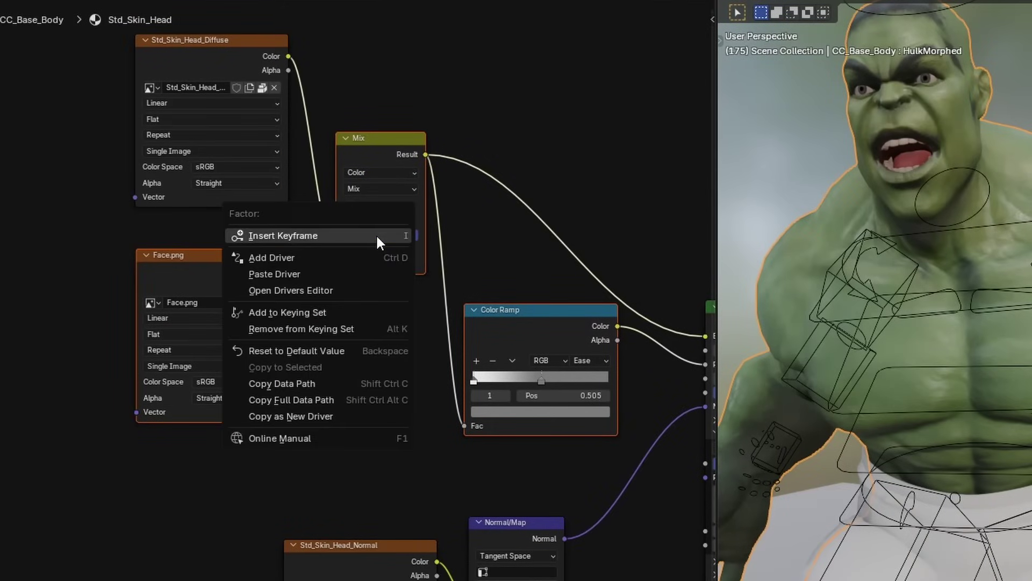
{"action": "left_click", "coordinate": [331, 272]}
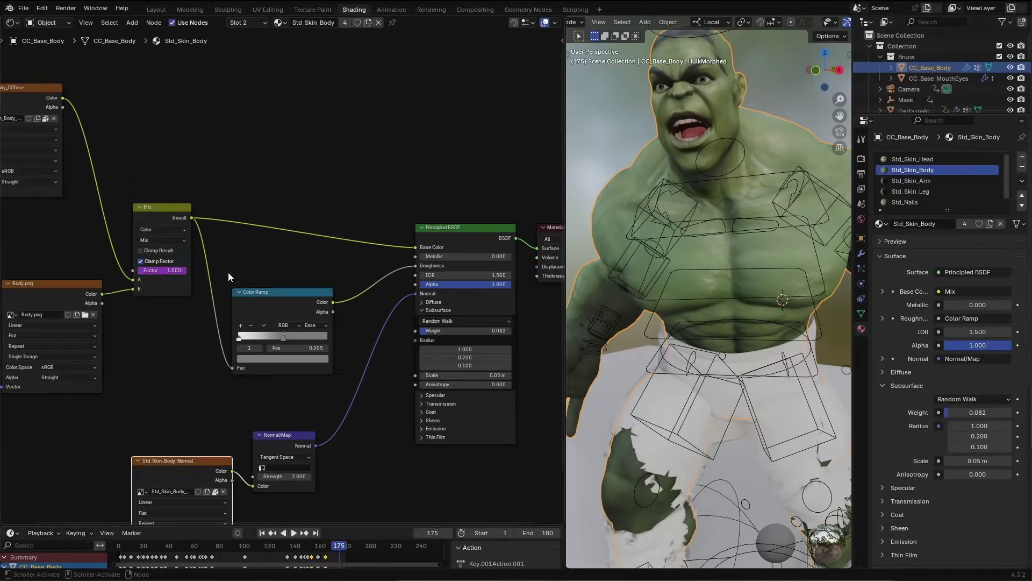
{"action": "right_click", "coordinate": [209, 247]}
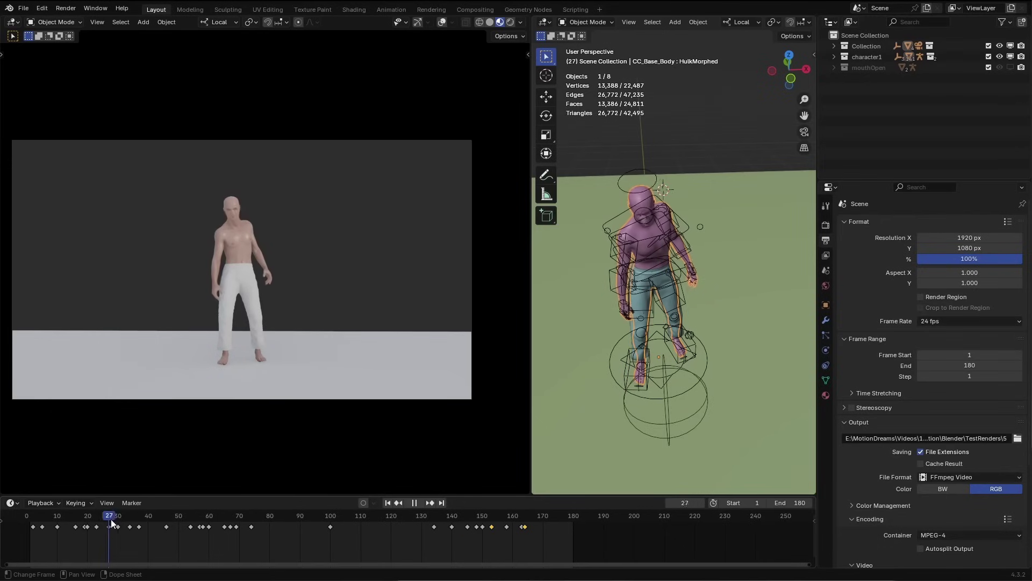
{"action": "mouse_move", "coordinate": [180, 519]}
{"action": "left_mouse_down"}
{"action": "mouse_move", "coordinate": [424, 525]}
{"action": "mouse_move", "coordinate": [170, 524]}
{"action": "left_mouse_up"}
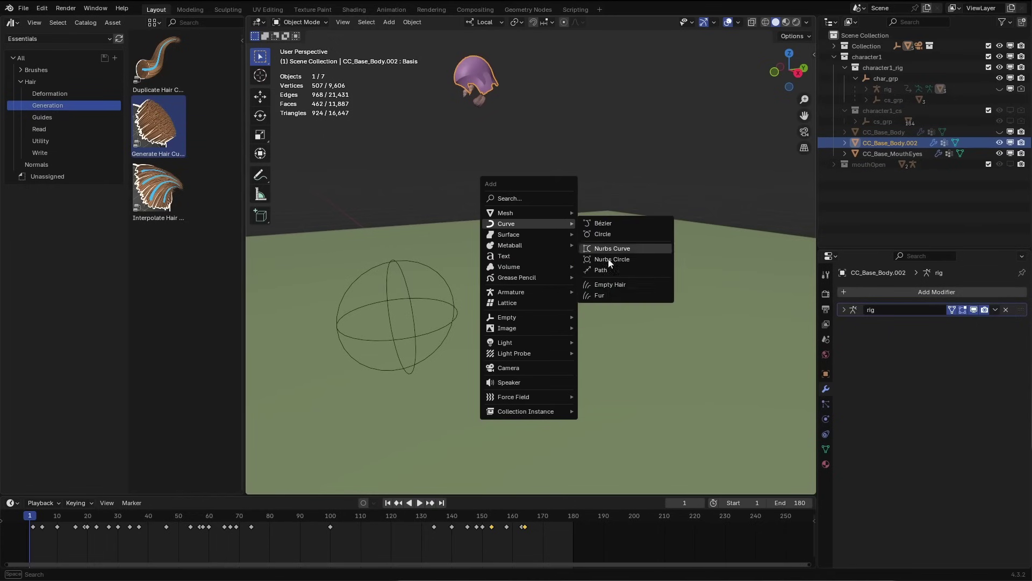
Step: Add a Fur hair object to the head and check it follows the morph across frames
{"action": "left_click", "coordinate": [610, 294]}
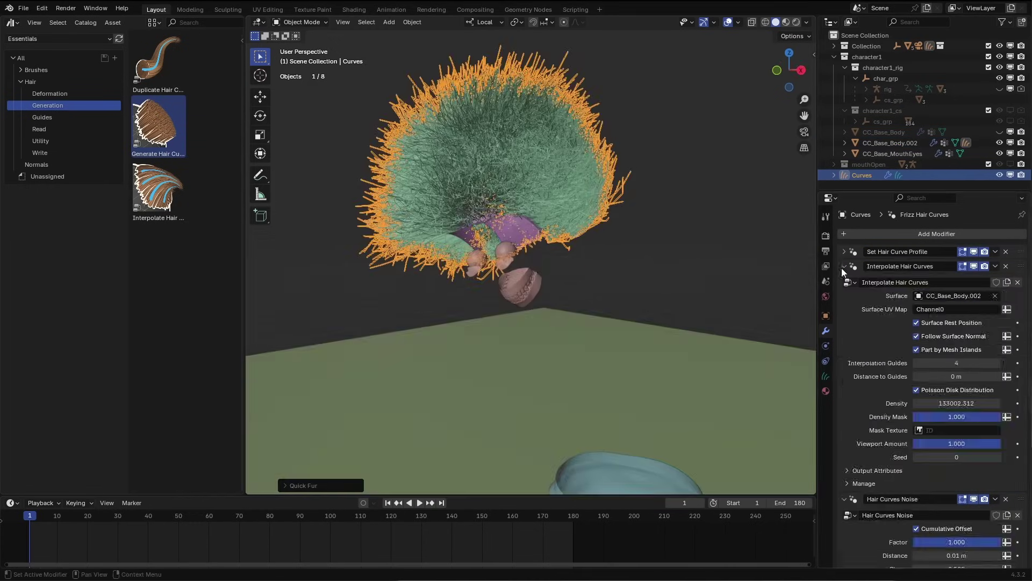
{"action": "left_click", "coordinate": [843, 267], "text": "ctrl"}
{"action": "key", "text": "space"}
{"action": "left_click_drag", "start_coordinate": [144, 521], "coordinate": [253, 526]}
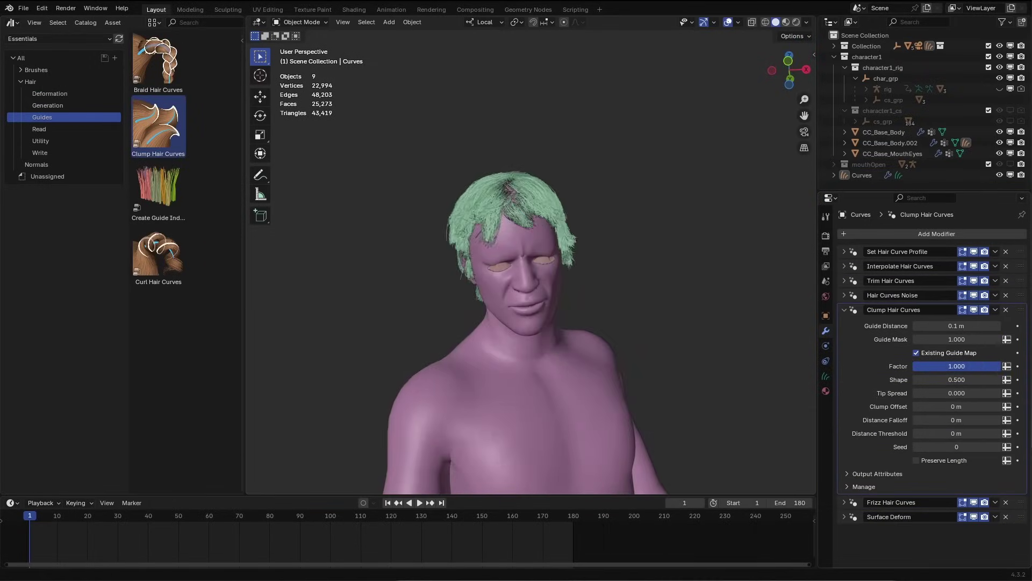
{"action": "left_click_drag", "start_coordinate": [225, 527], "coordinate": [446, 527]}
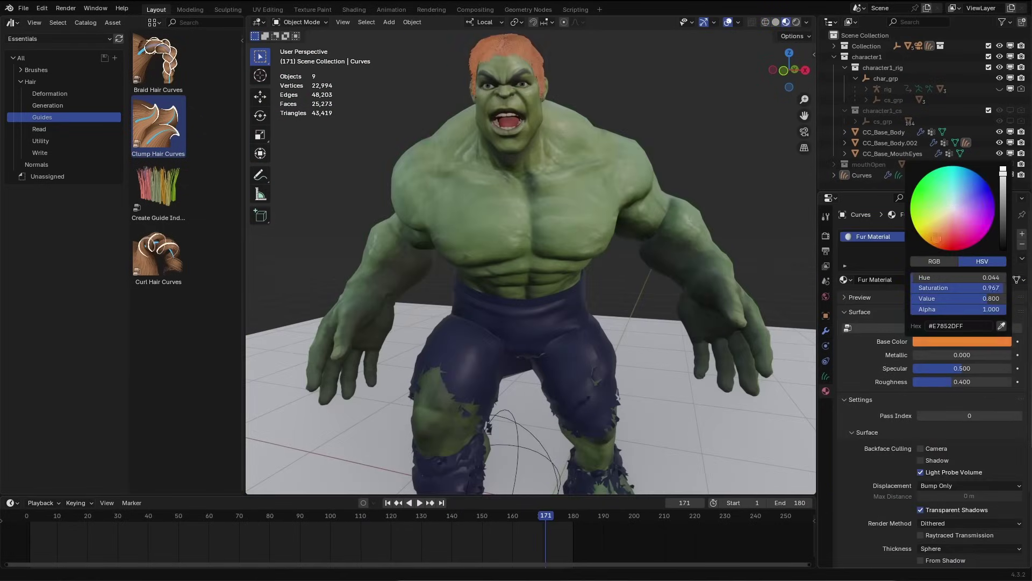